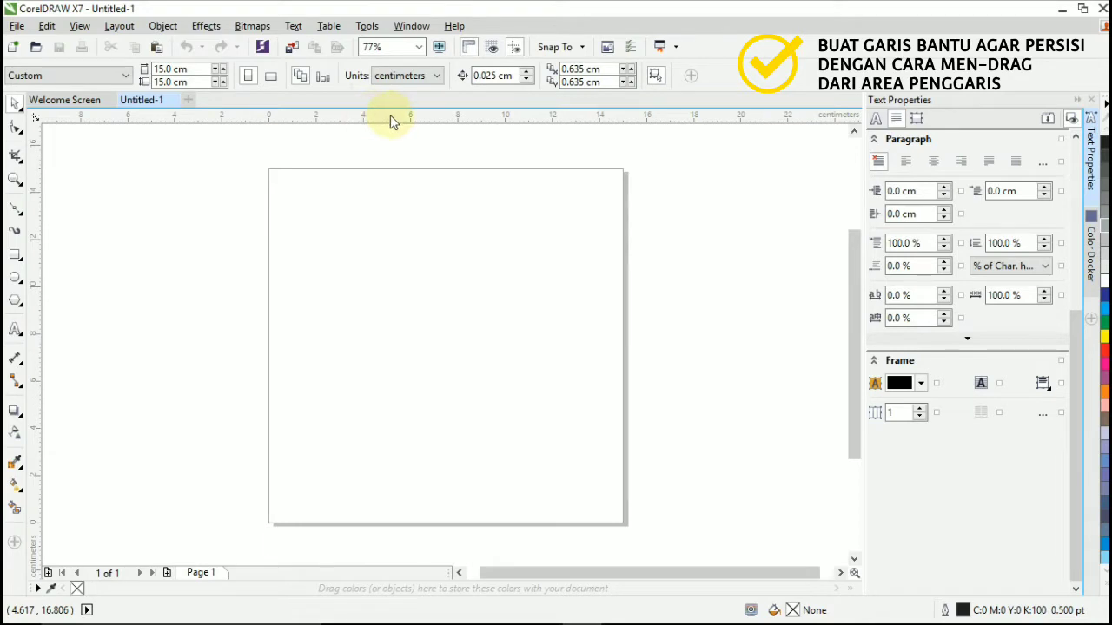
Add a horizontal guideline across the lower part of the page and set its Y position to 5 cm.
left_click_drag(390, 115, 398, 406)
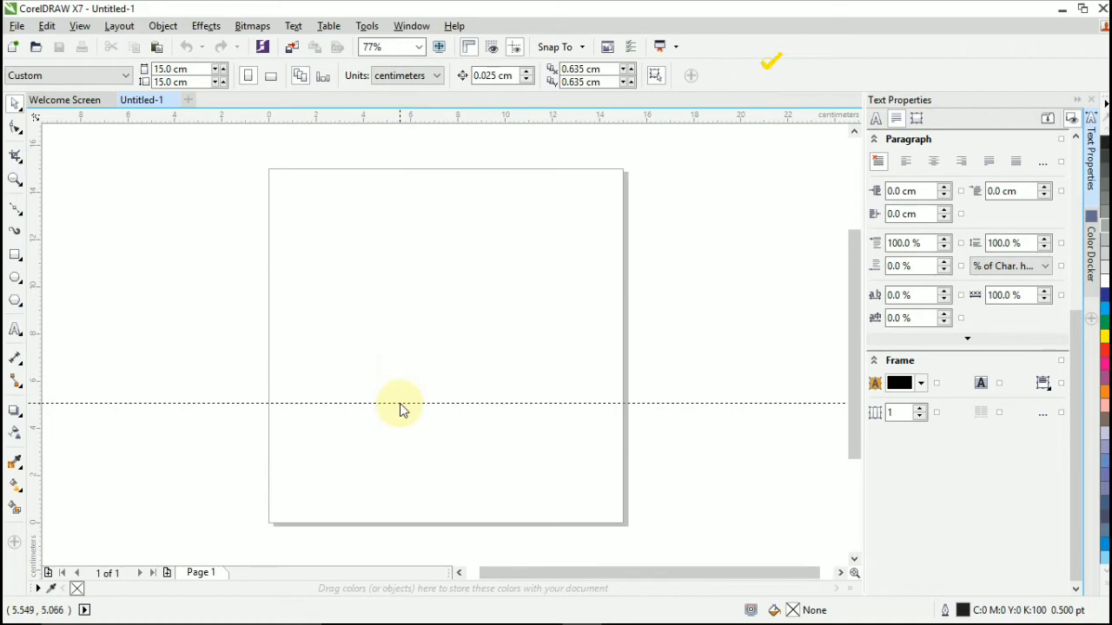
left_click(400, 403)
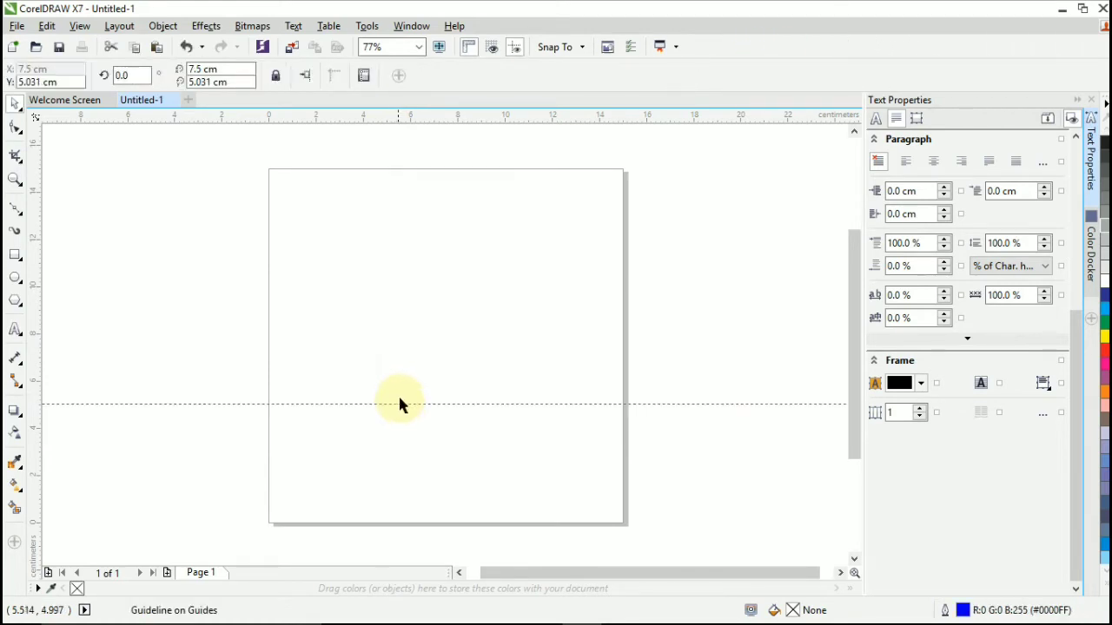
left_click(40, 82)
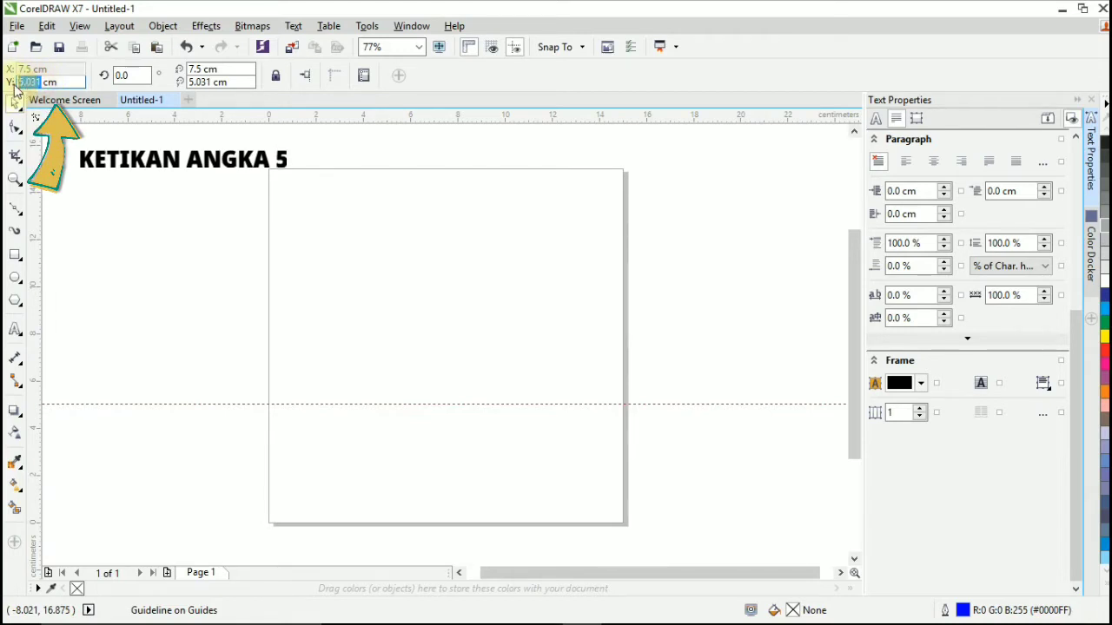
type("5")
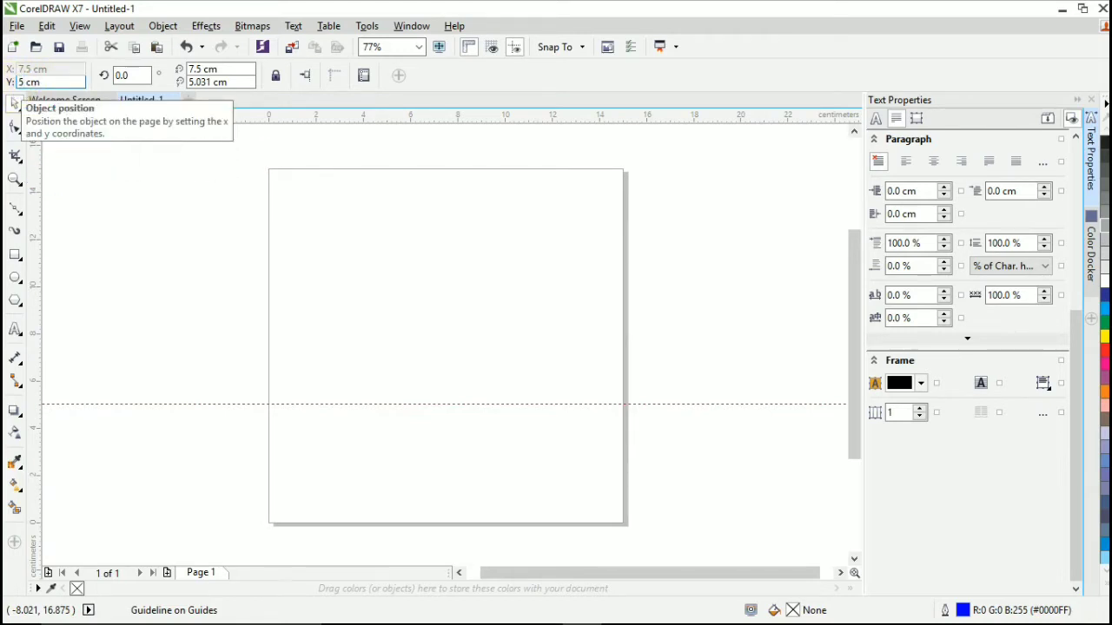
key("Return")
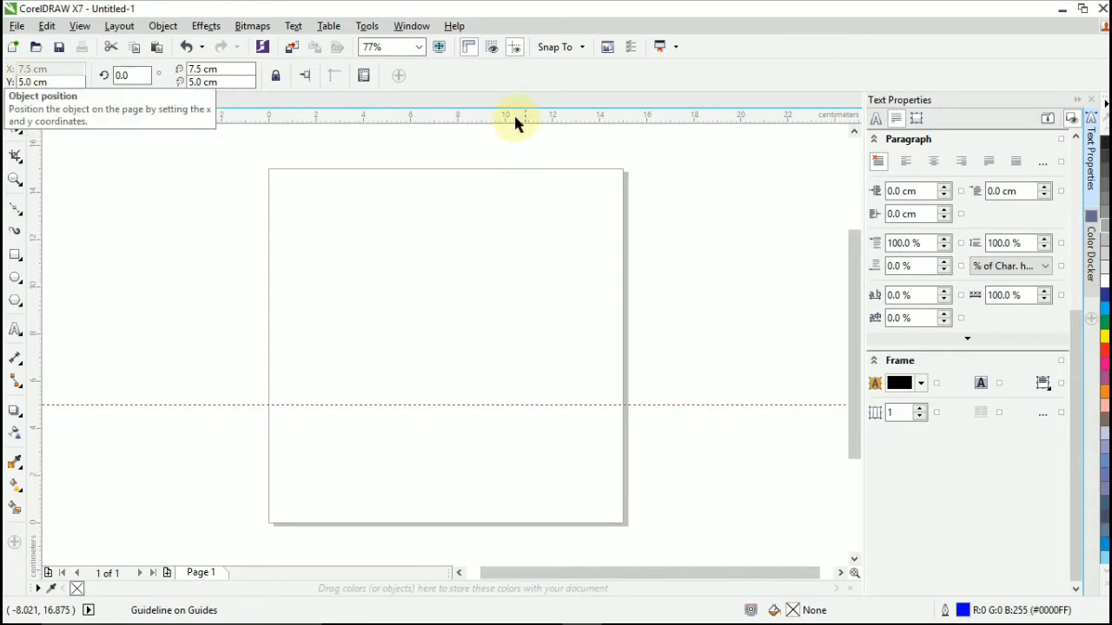
Add a second horizontal guideline above the first and set its Y position to 10 cm.
left_click_drag(430, 157, 426, 280)
double_click(33, 82)
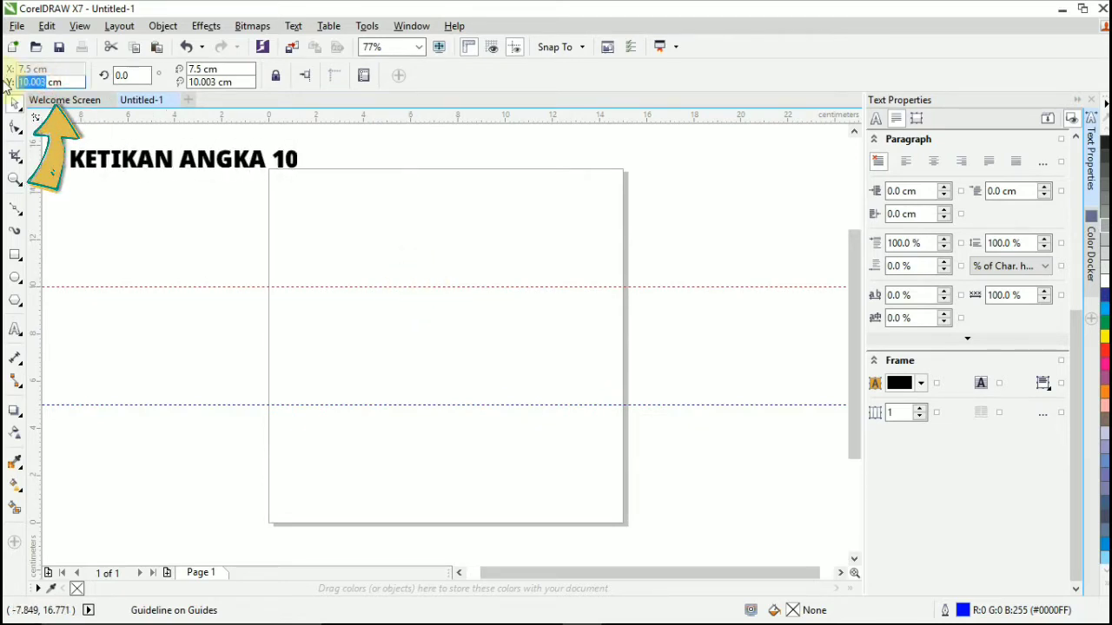
type("10")
key("Return")
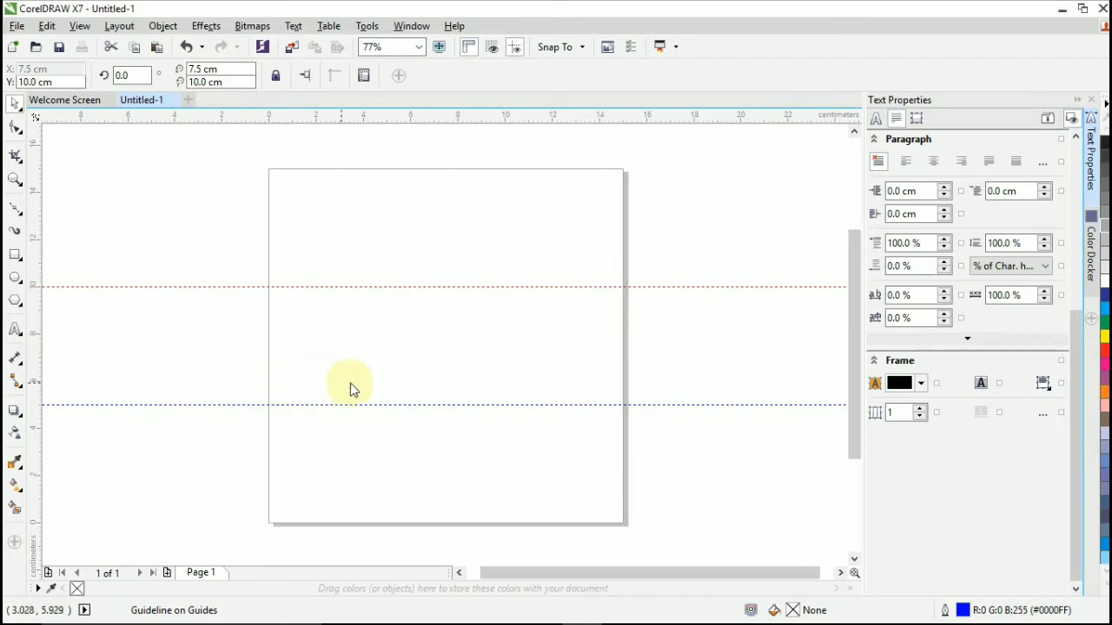
Add a vertical guideline and set its X position to 5 cm.
left_click_drag(383, 383, 386, 382)
double_click(26, 69)
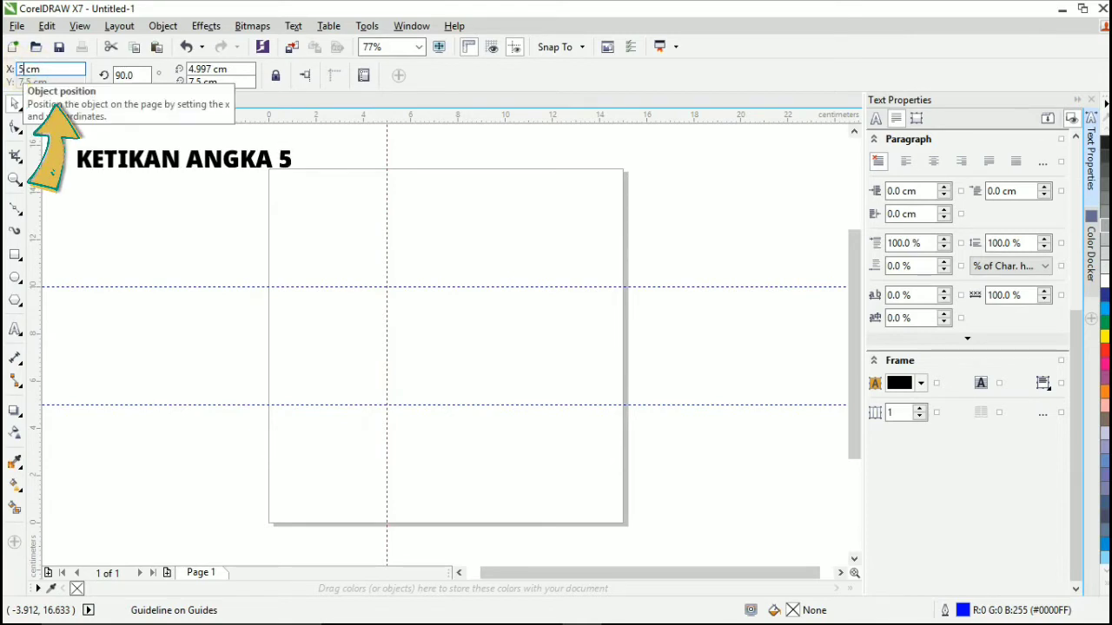
key("Return")
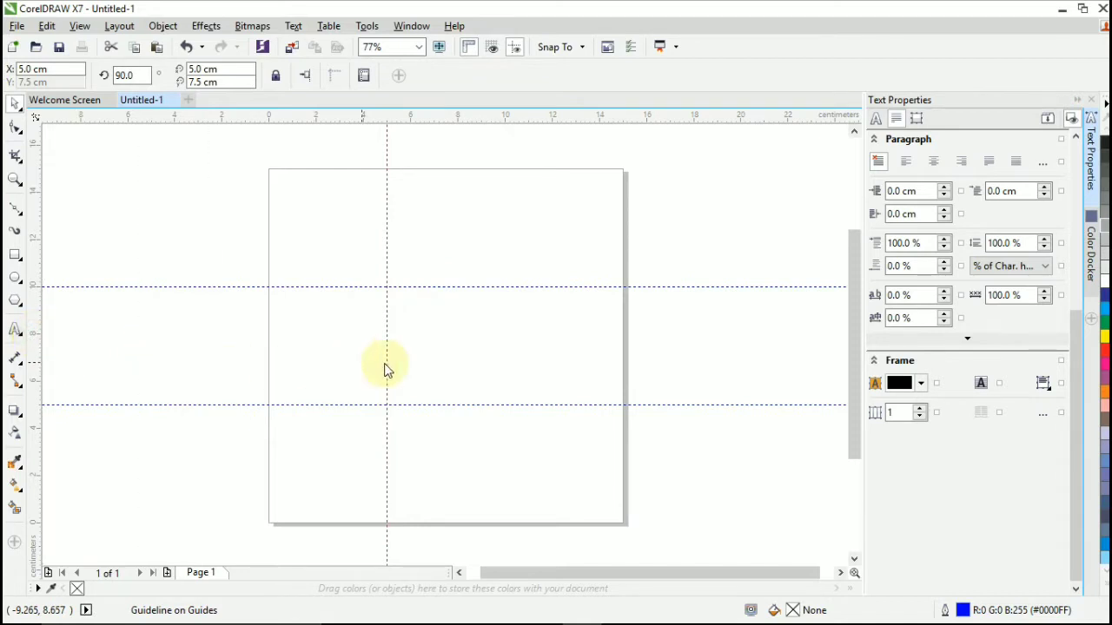
Add a second vertical guideline and set its X position to 10 cm.
left_click_drag(384, 364, 505, 374)
left_click(50, 70)
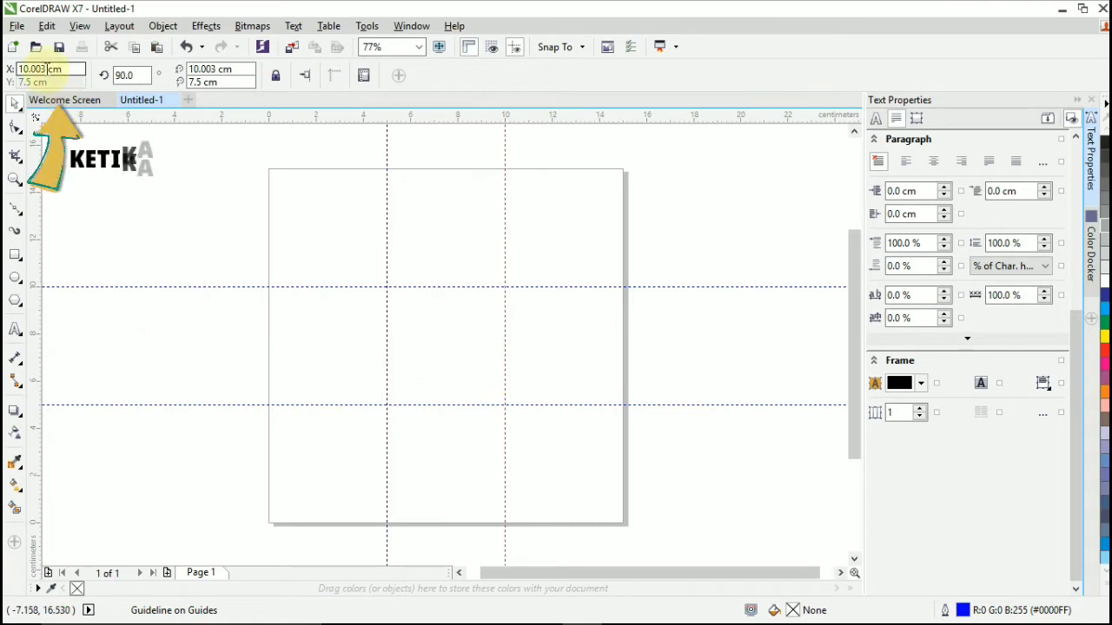
double_click(39, 70)
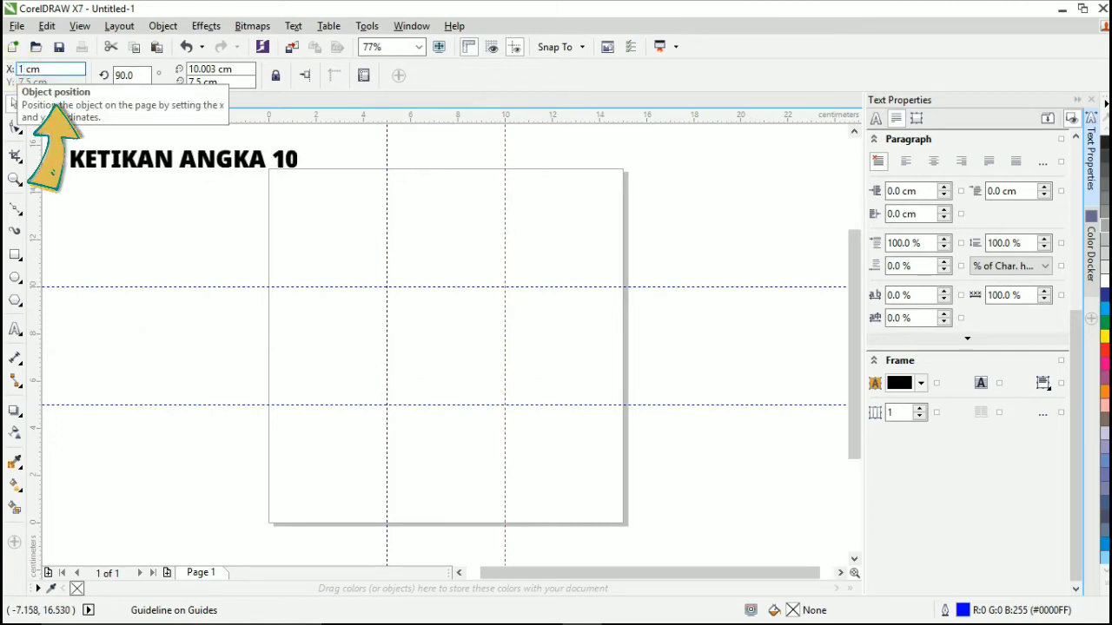
type("10")
key("Return")
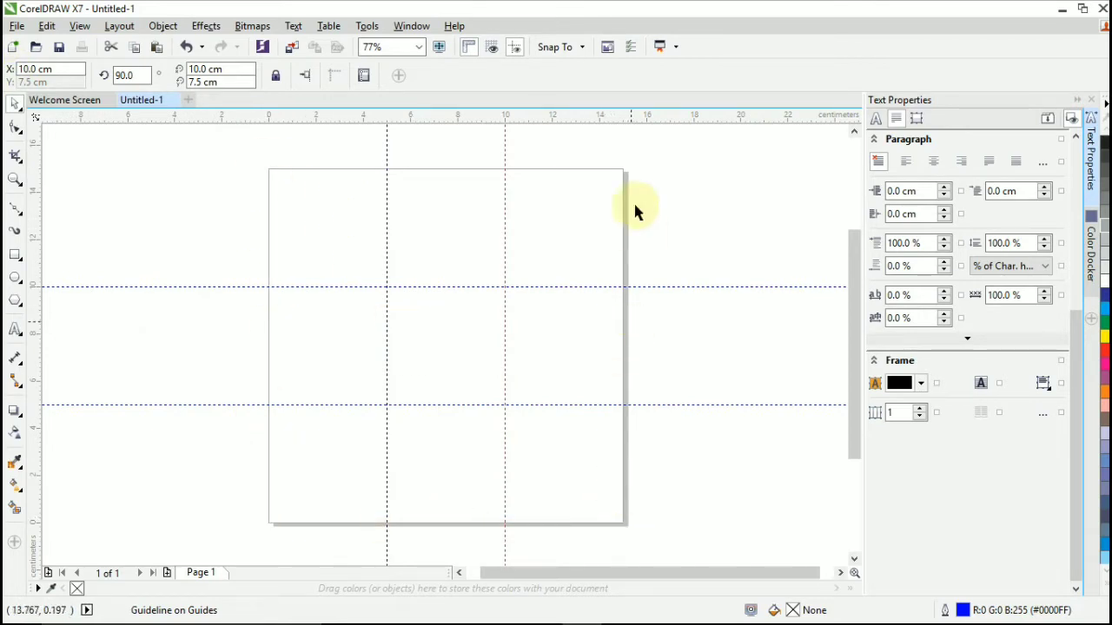
Create a square that exactly matches the 15 × 15 cm page.
double_click(15, 256)
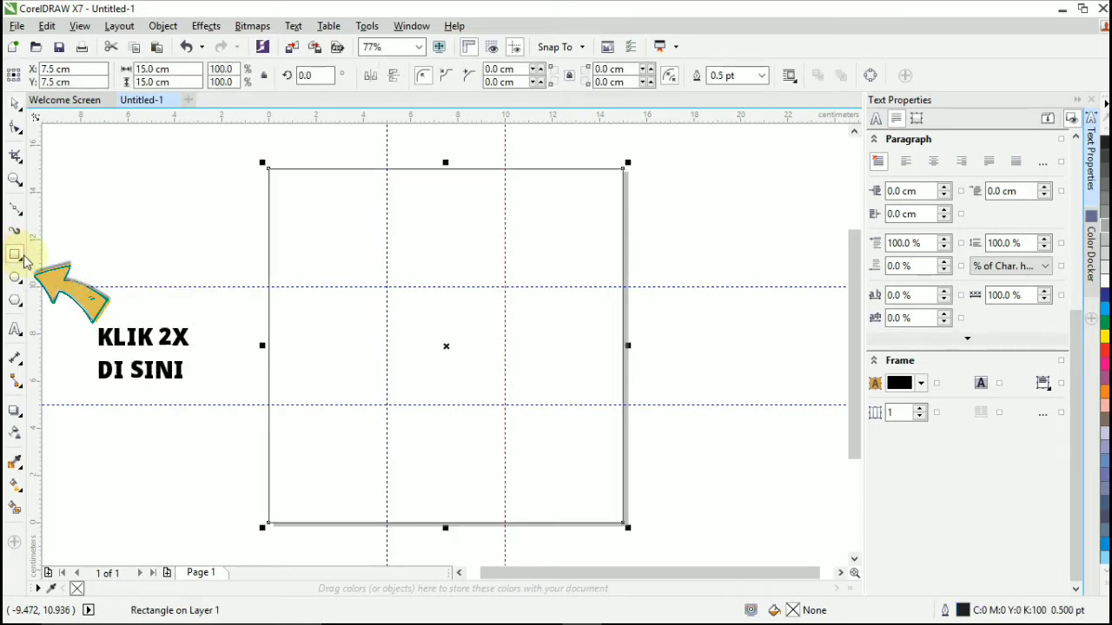
left_click(14, 103)
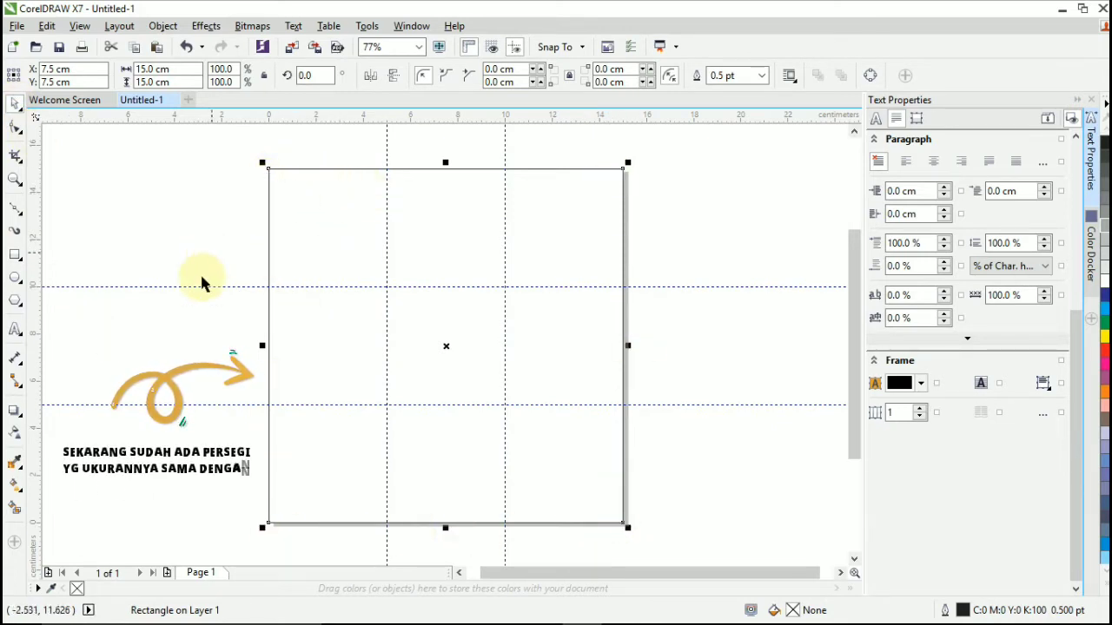
Draw a thin horizontal rectangle over the 10 cm horizontal guideline and size it to 10 cm wide by 1 cm high.
left_click(15, 255)
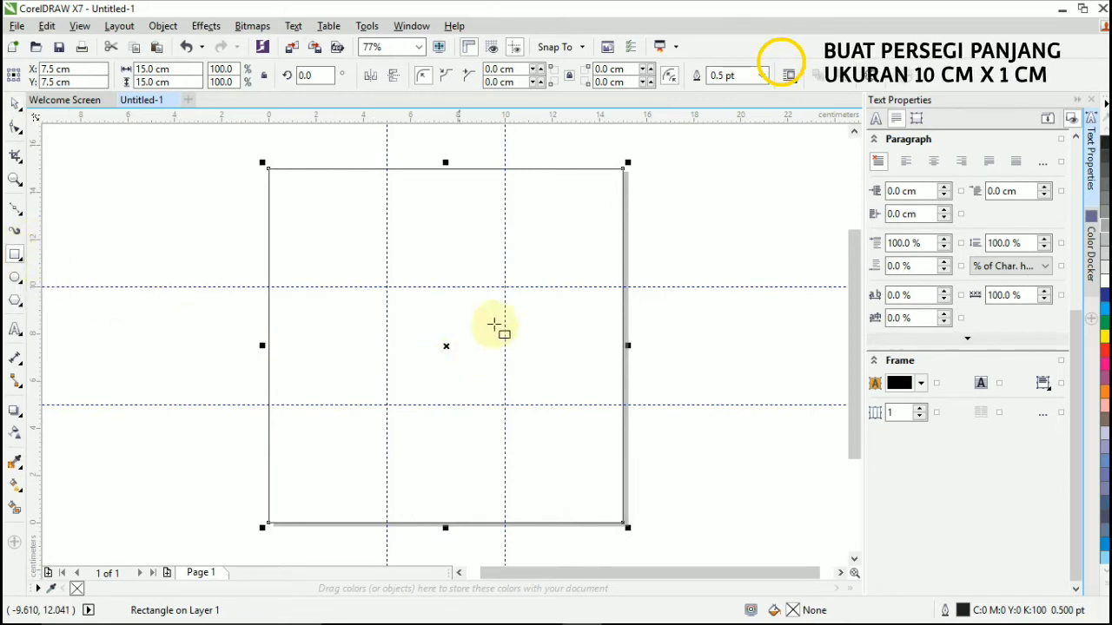
left_click_drag(386, 280, 621, 300)
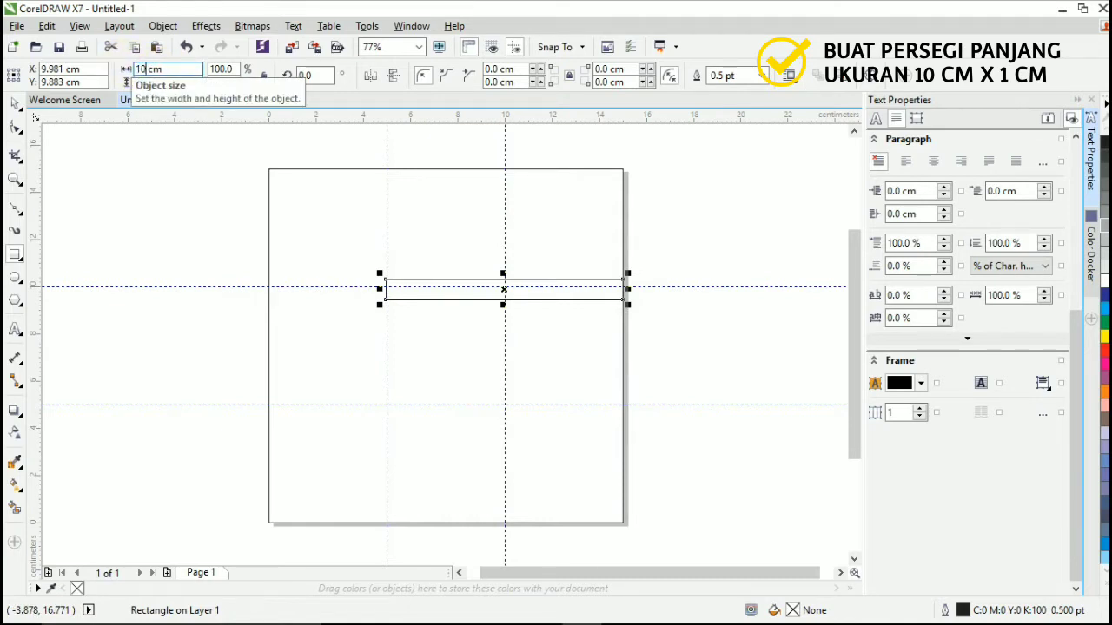
left_click(165, 83)
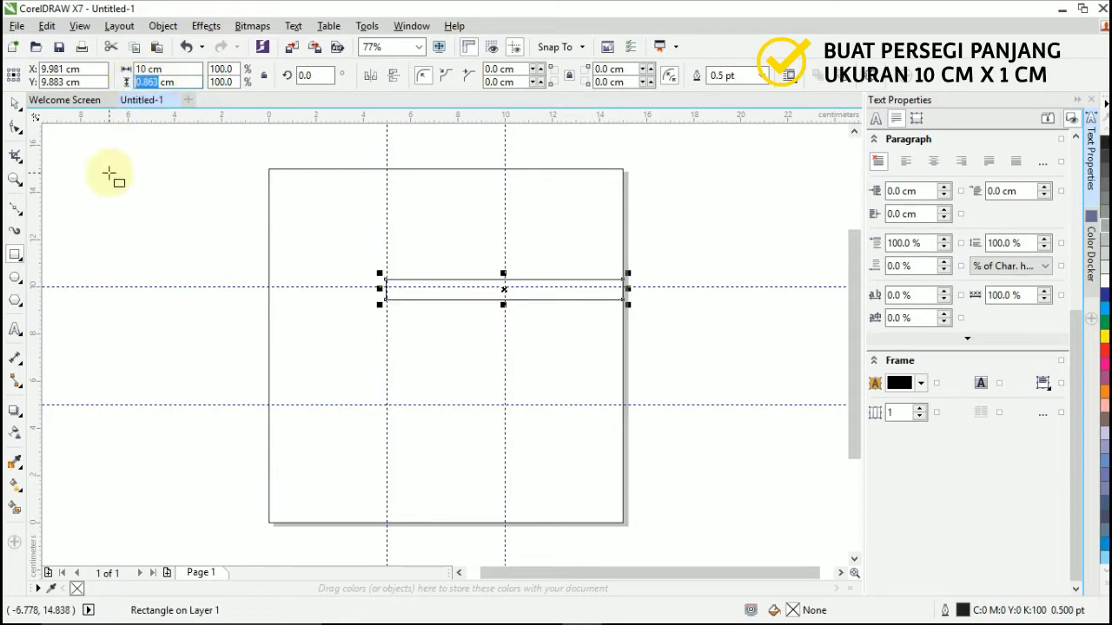
type("1")
key("Return")
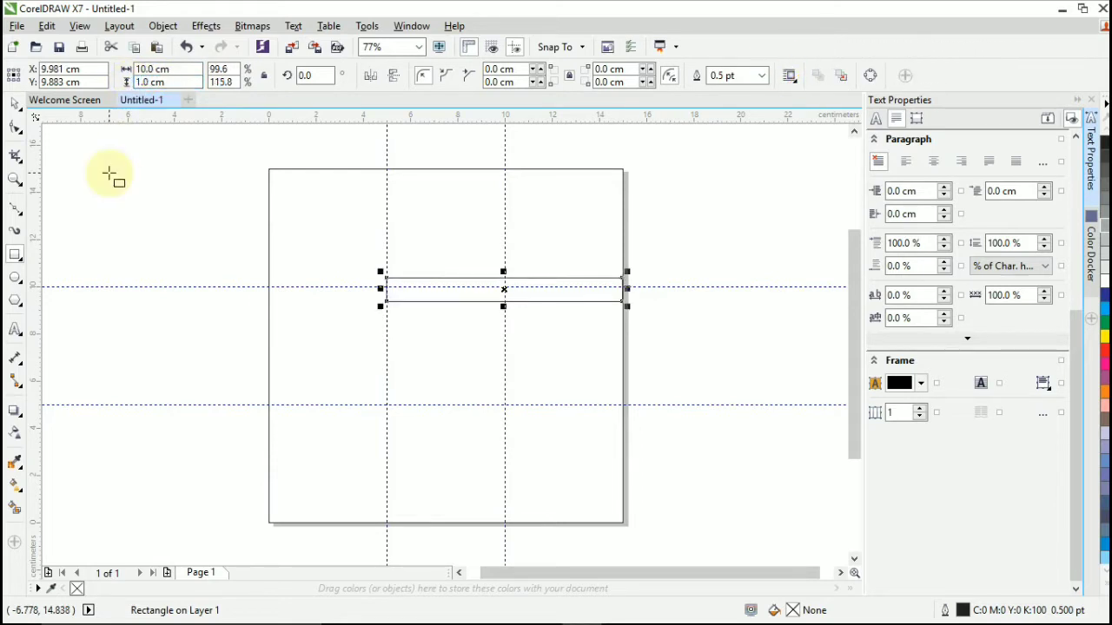
Position the thin rectangle's centre at X 10 cm and Y 10 cm.
left_click(16, 104)
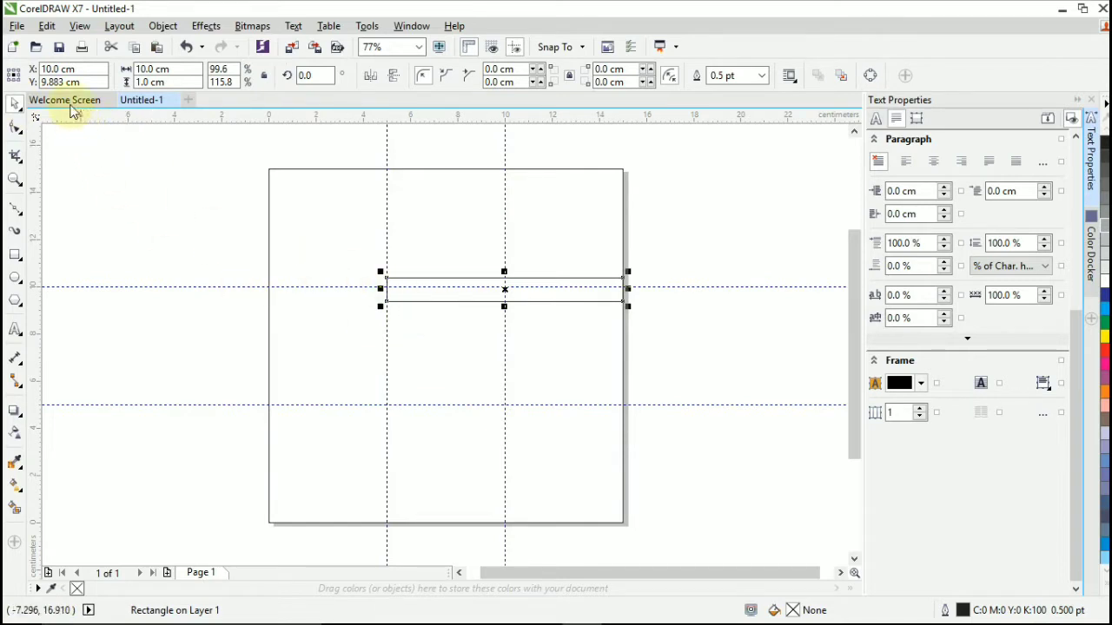
double_click(29, 81)
type("1")
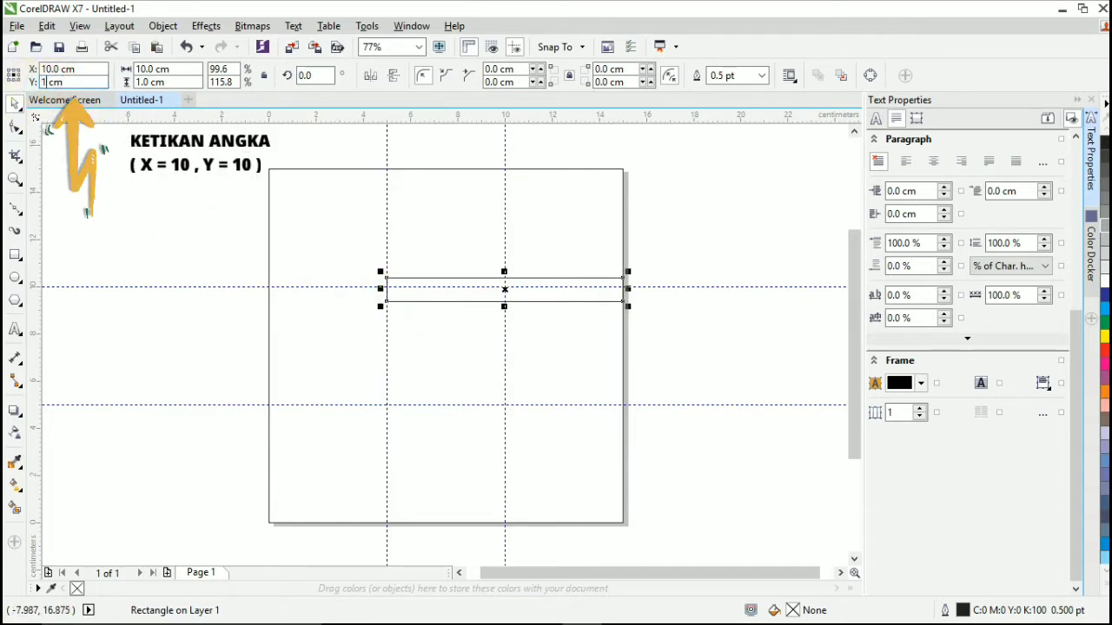
type("0")
key("Return")
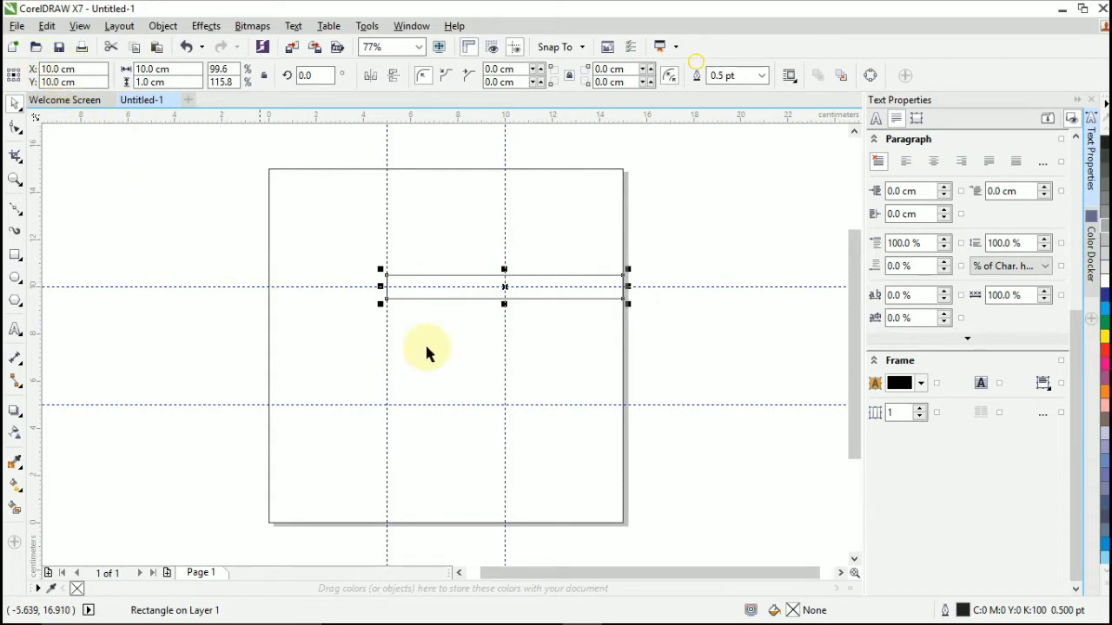
Duplicate the thin rectangle and position the copy's centre at X 5 cm and Y 5 cm.
key("ctrl+d")
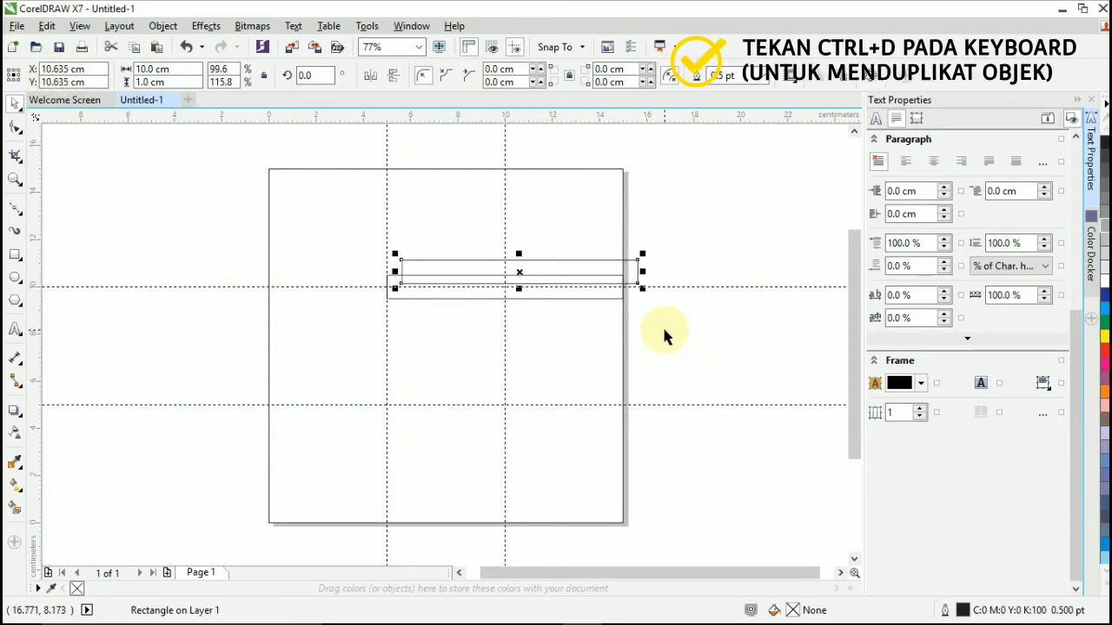
left_click_drag(635, 272, 504, 407)
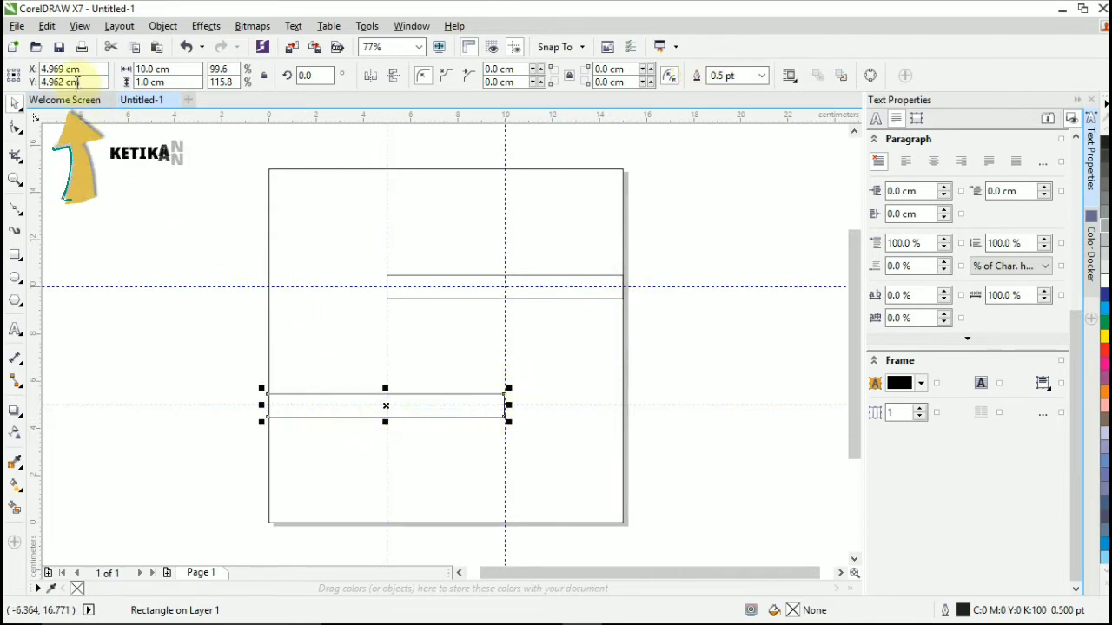
double_click(52, 69)
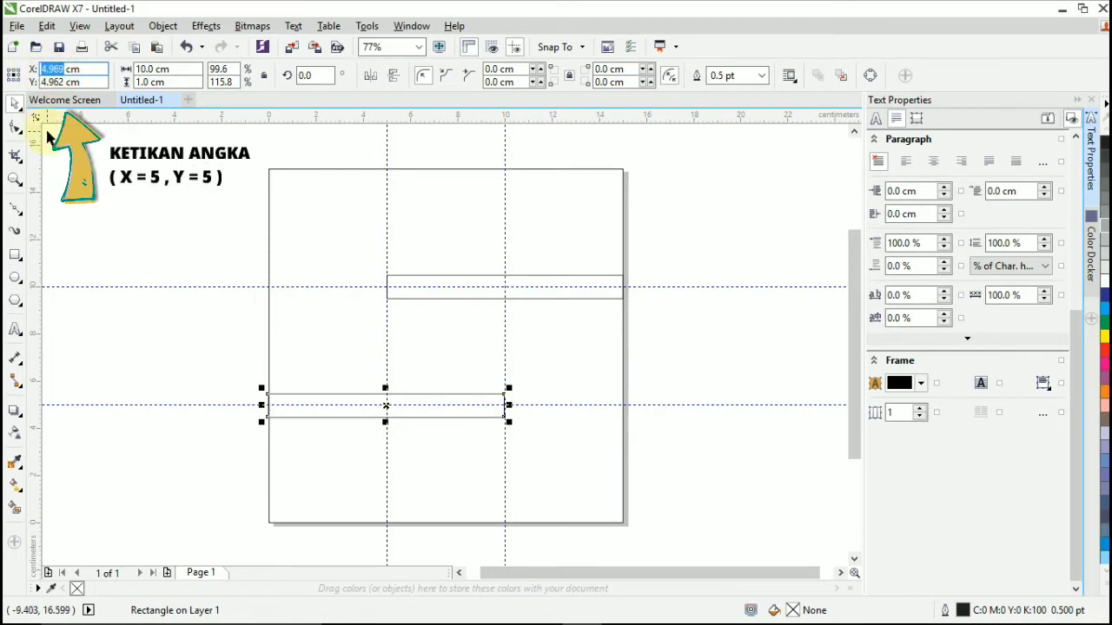
double_click(50, 82)
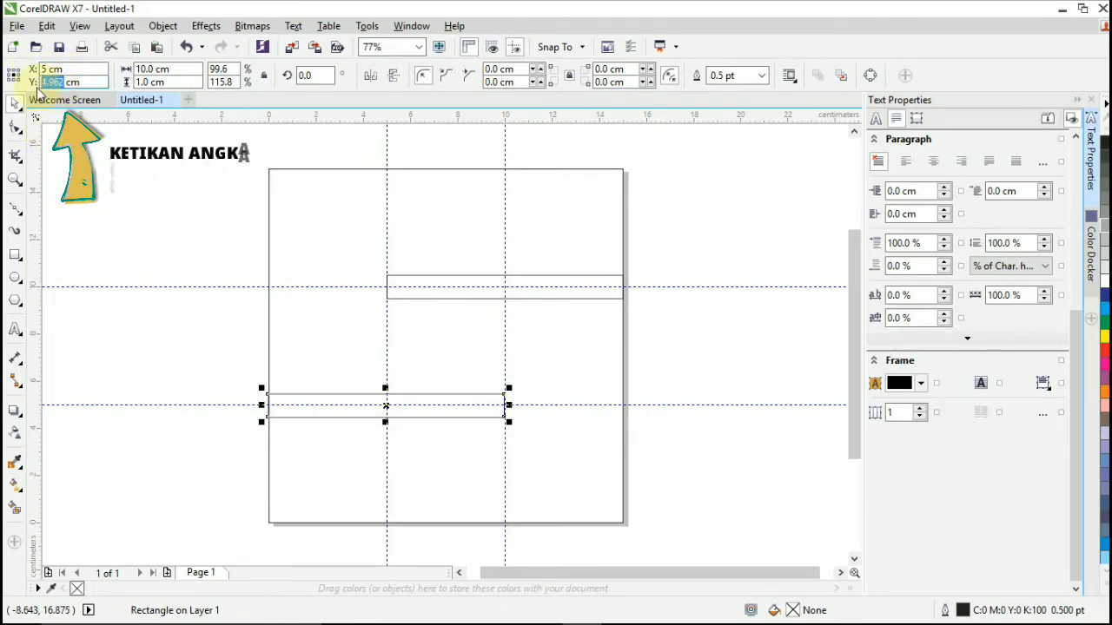
type("5")
key("Return")
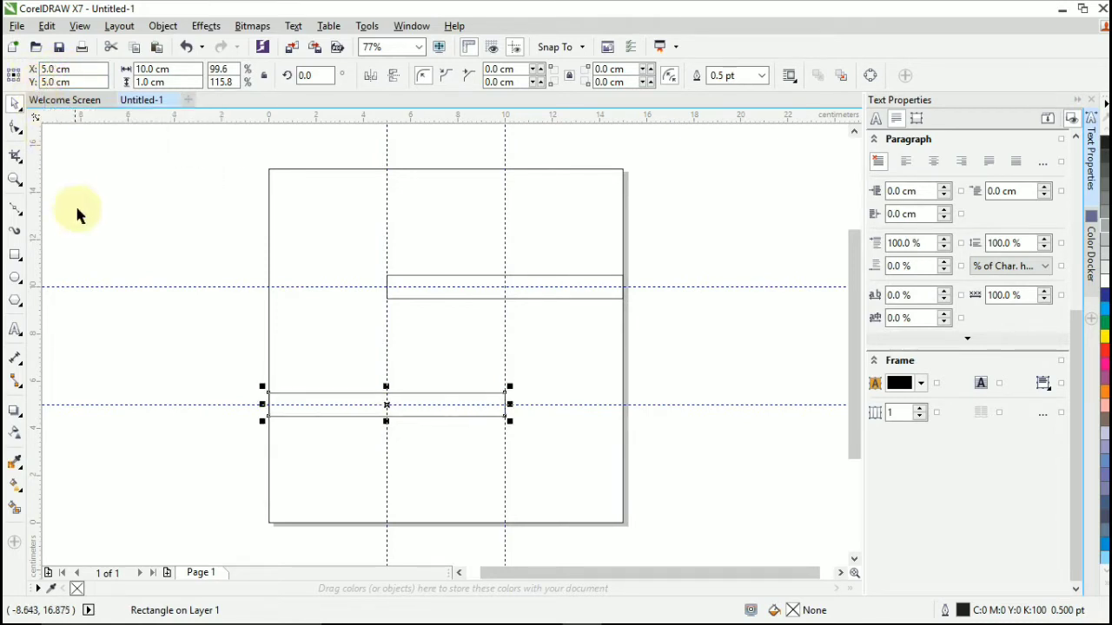
Weld the two thin rectangles into a single object.
left_click(422, 437)
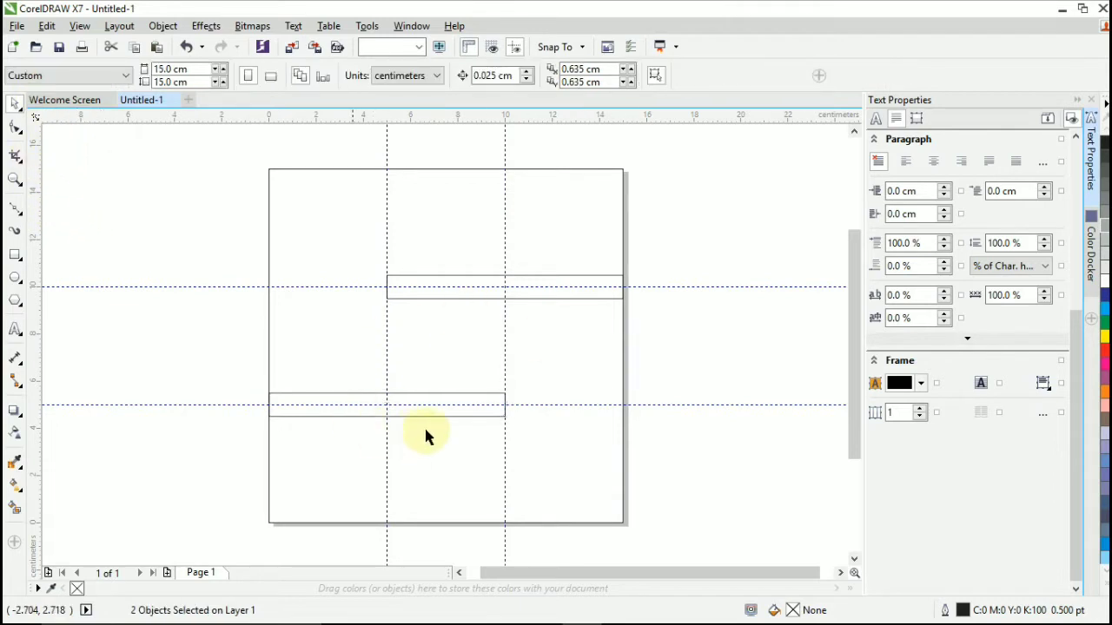
left_click(368, 415)
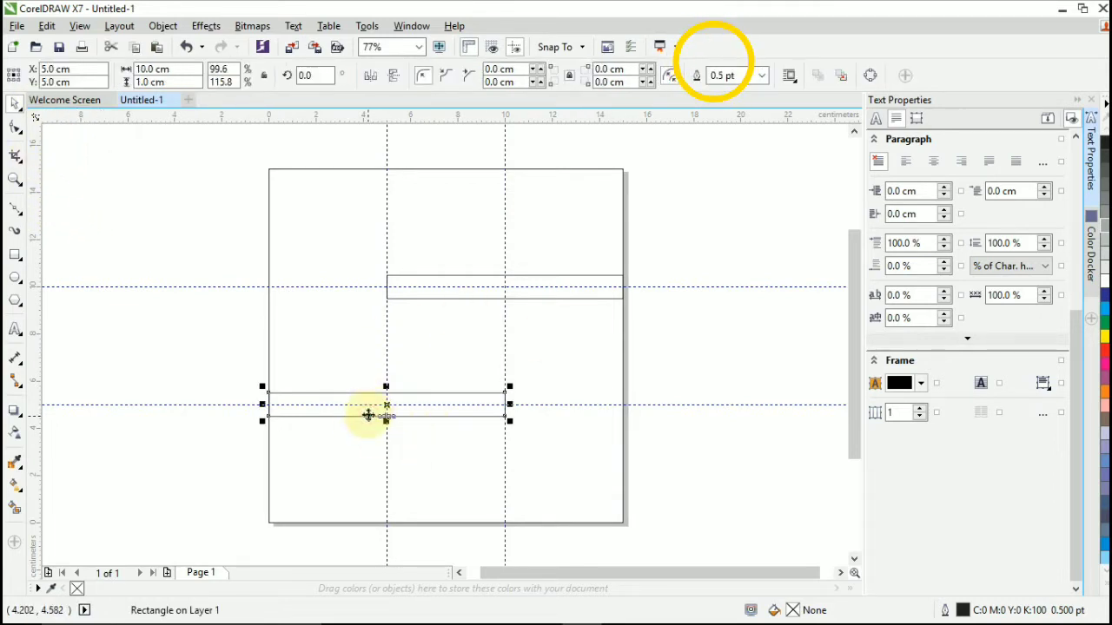
left_click(490, 298, "shift")
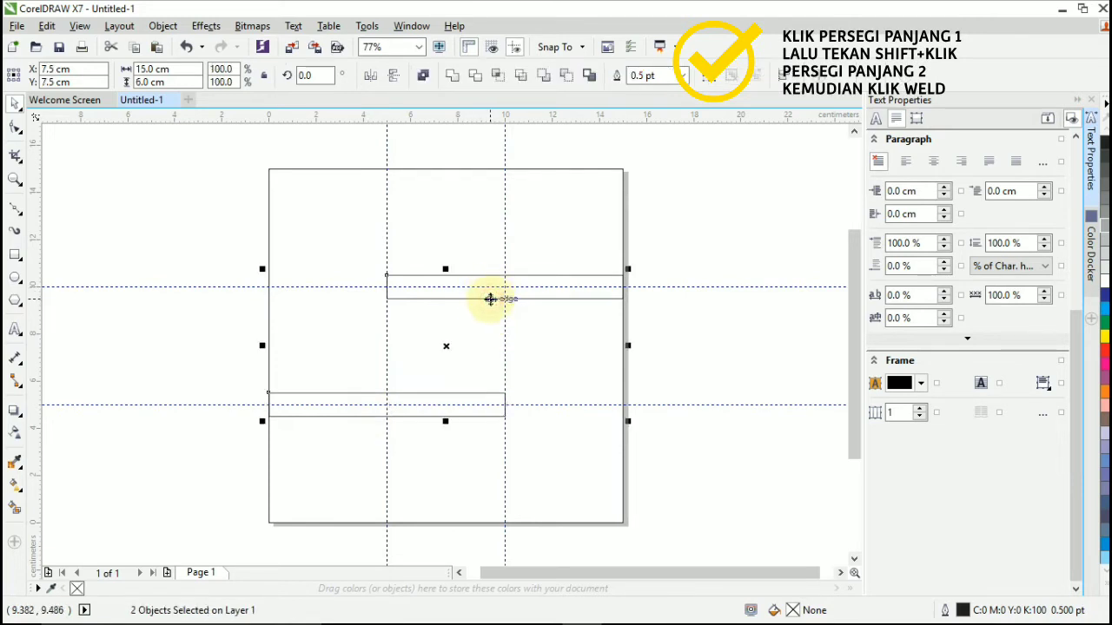
left_click(453, 76)
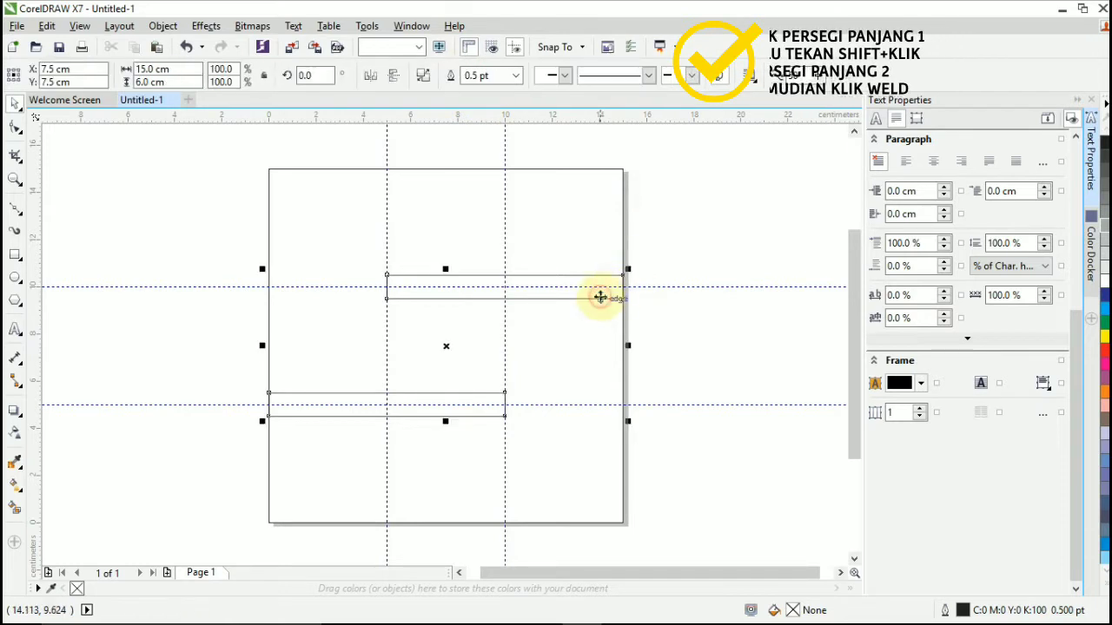
left_click_drag(599, 297, 658, 348)
left_click(361, 225)
key("ctrl+z")
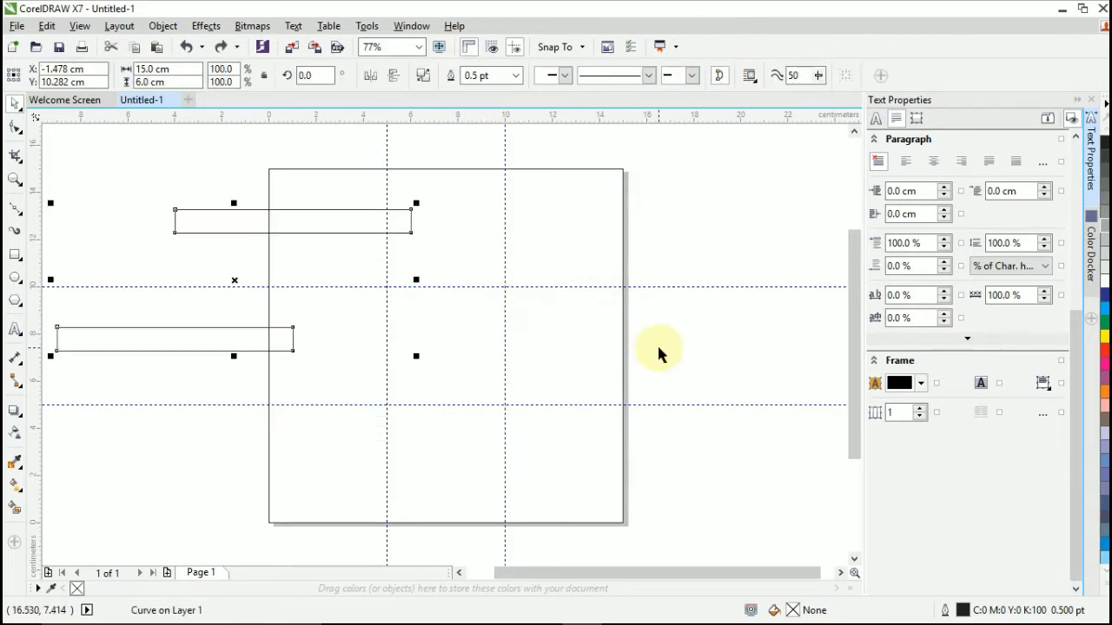
key("ctrl+z")
left_click(682, 337)
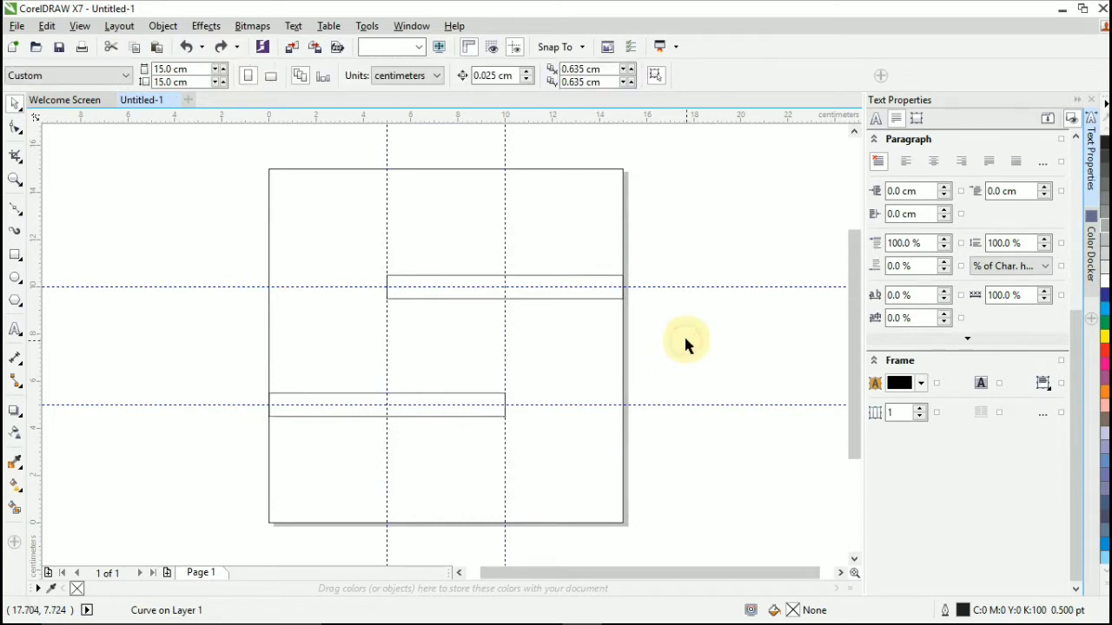
Trim the page-sized square with the welded rectangles.
left_click(610, 298)
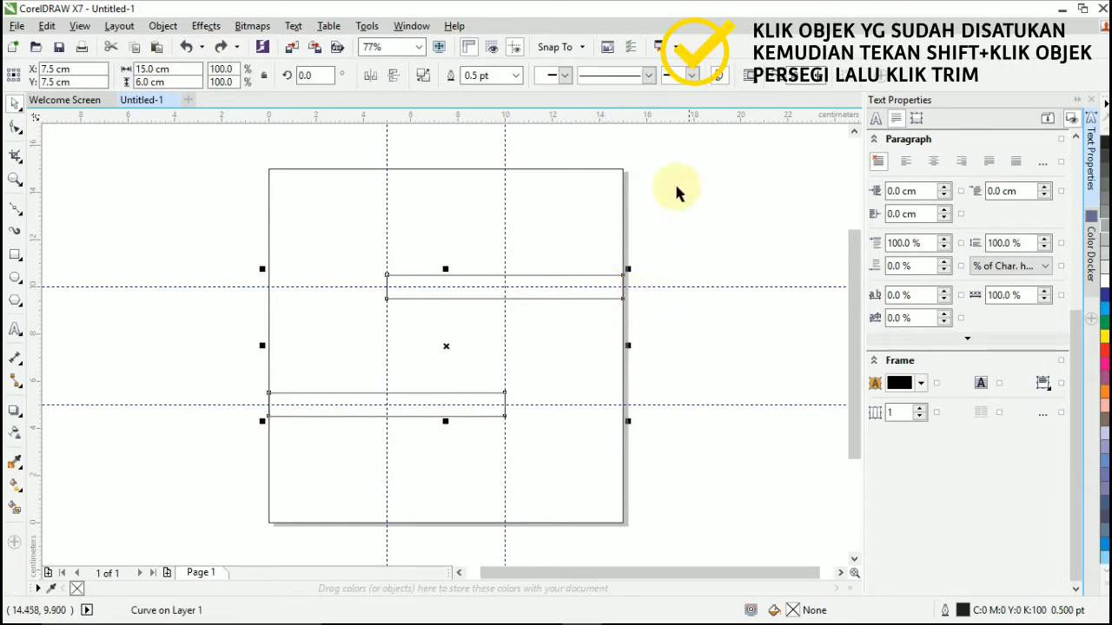
left_click(601, 168, "shift")
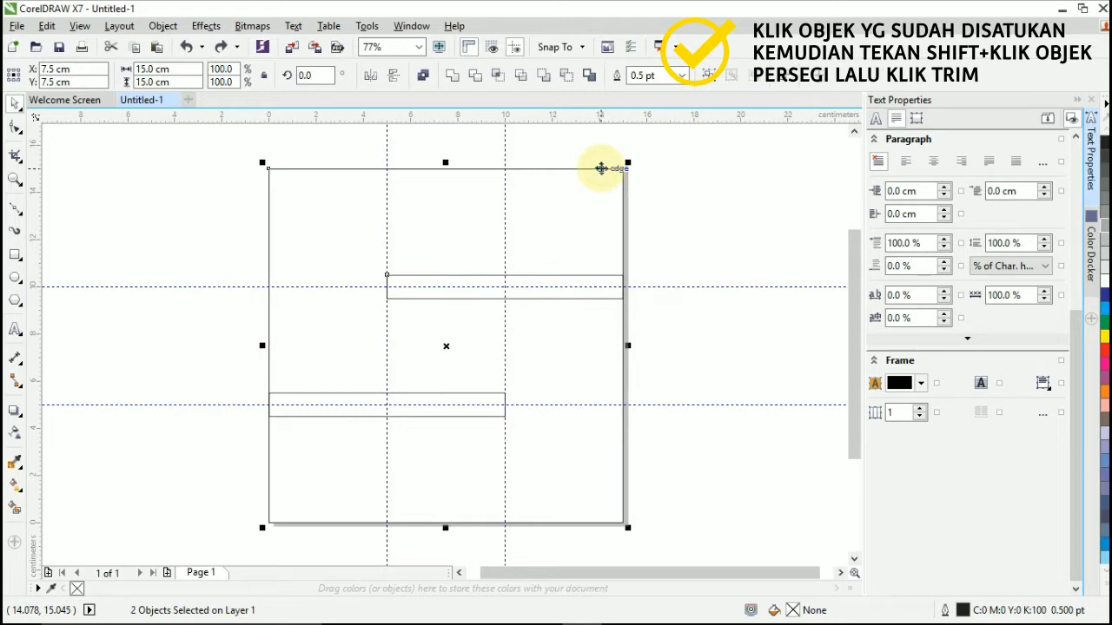
left_click(475, 75)
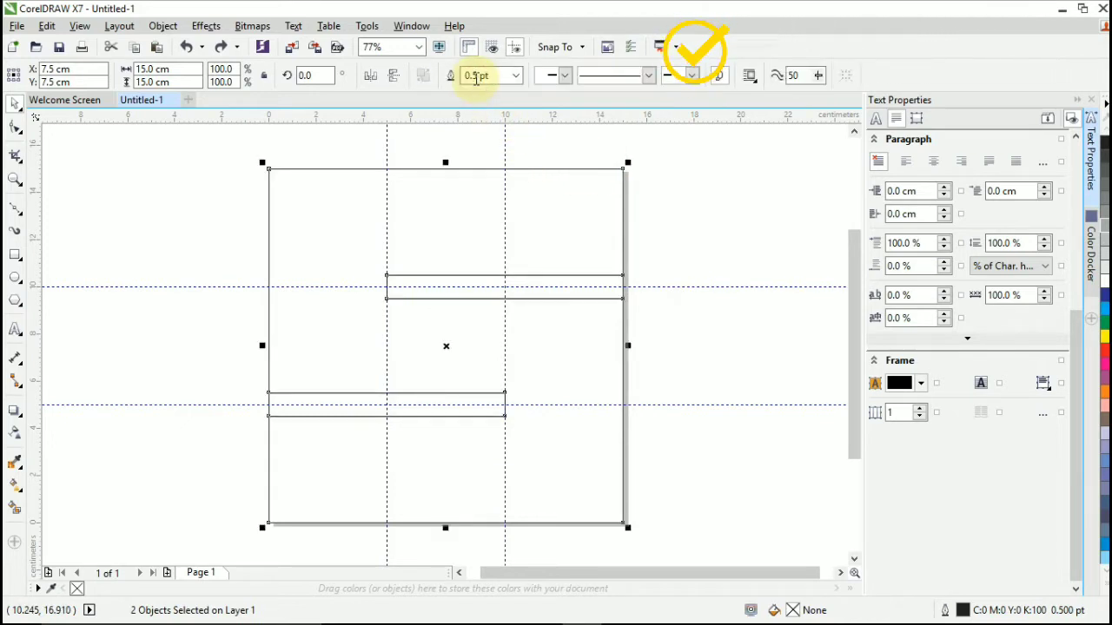
Delete the welded bars left over from the trim, keeping the notched square.
left_click(695, 239)
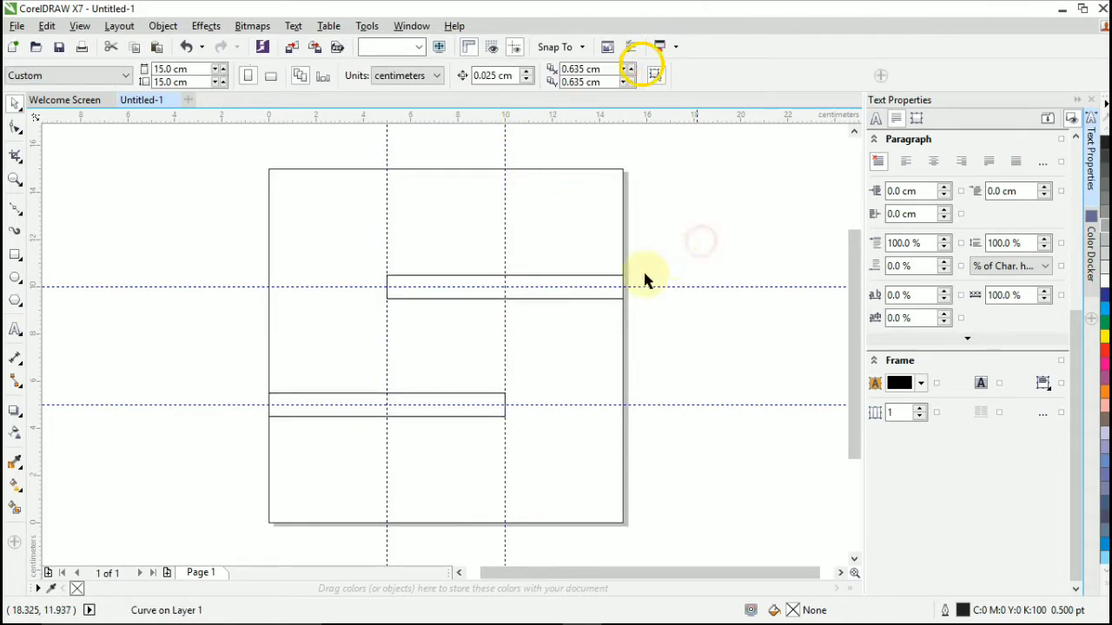
left_click(595, 297)
key("Delete")
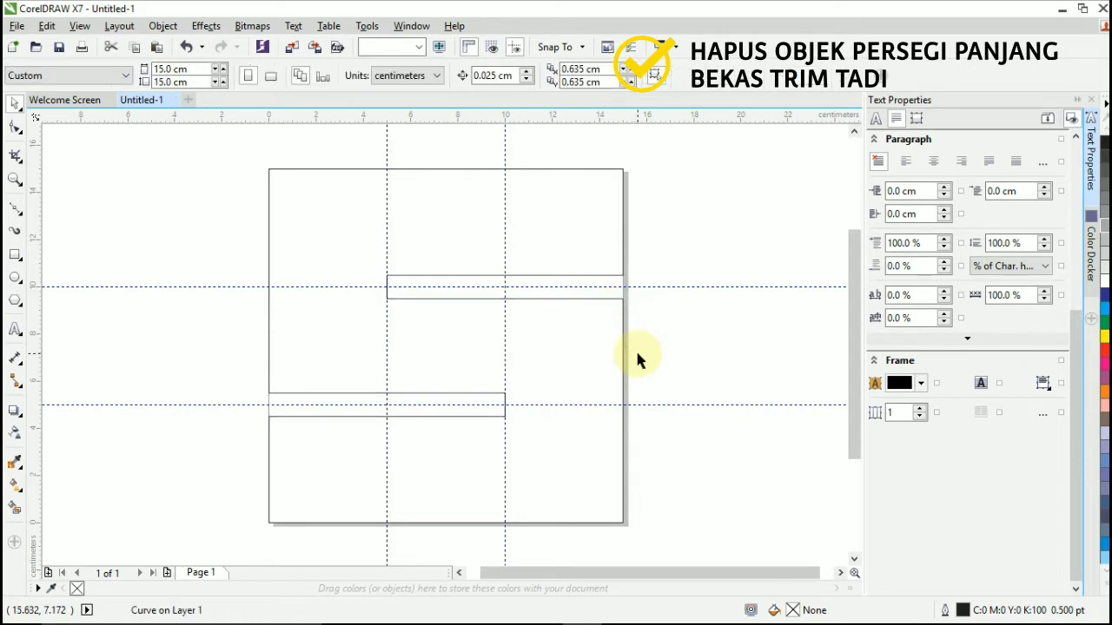
left_click(552, 469)
scroll(556, 468, "down", 2)
left_click_drag(559, 466, 314, 363)
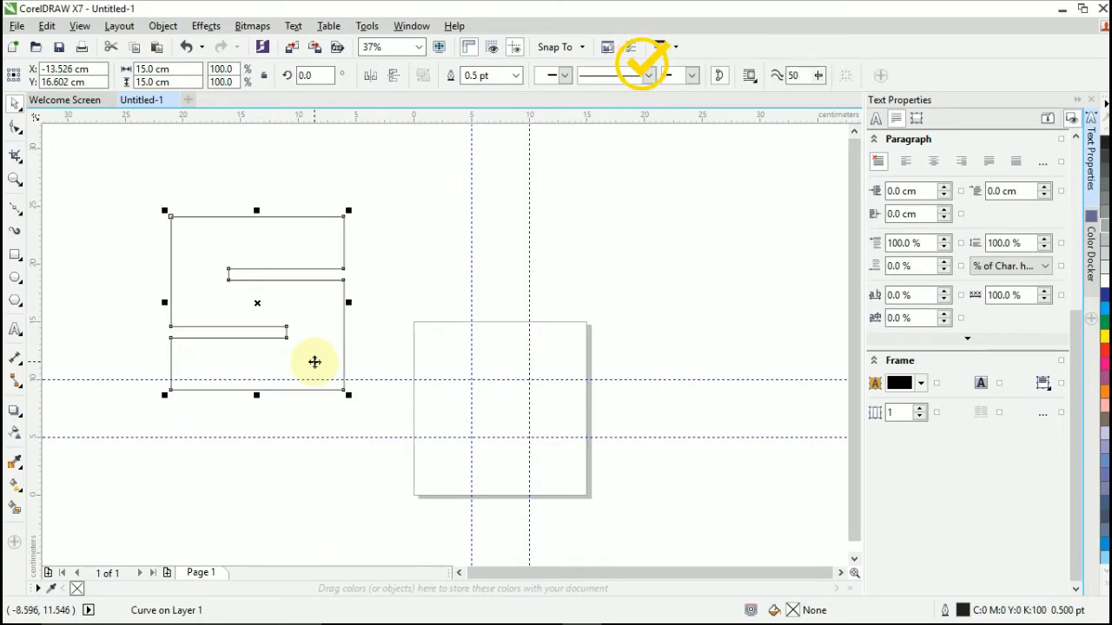
key("ctrl+z")
left_click(488, 403)
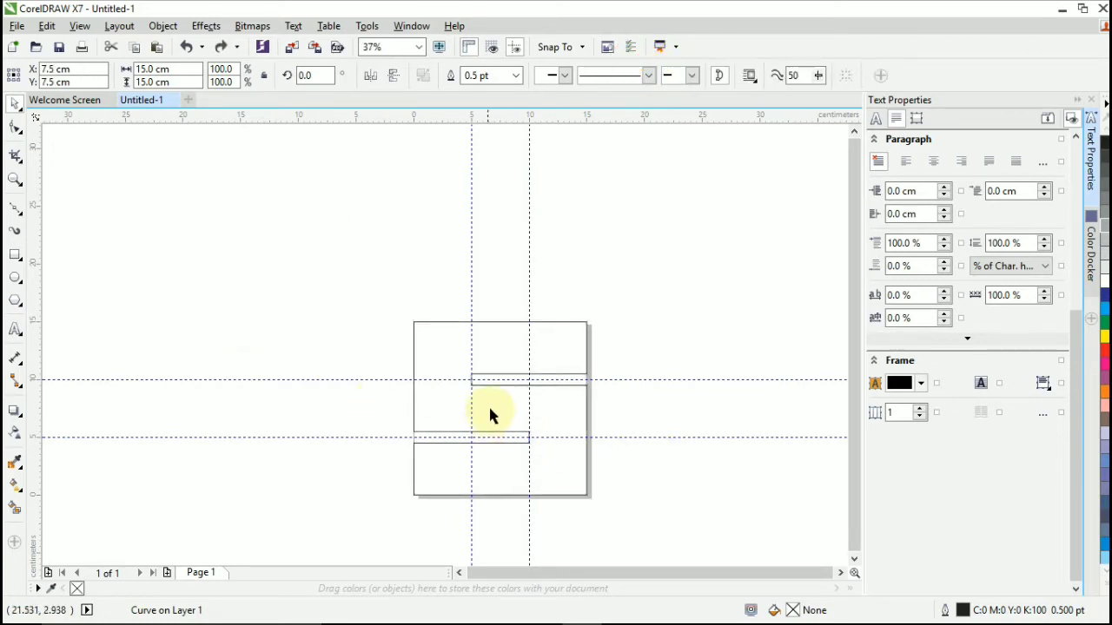
scroll(503, 403, "up", 2)
left_click_drag(851, 301, 856, 328)
left_click_drag(793, 344, 790, 341)
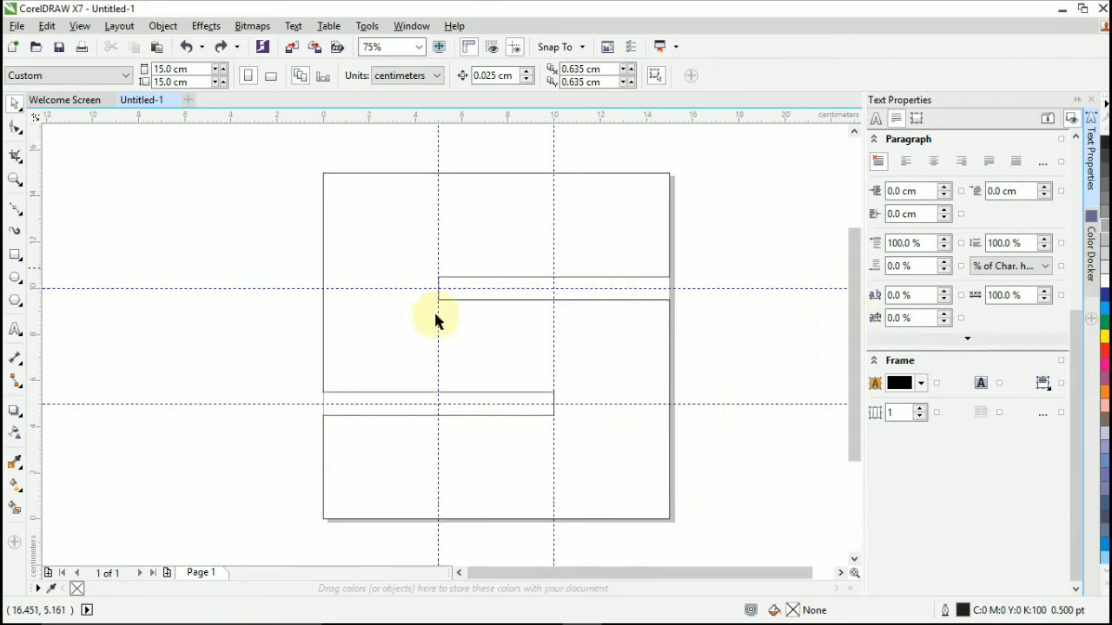
Draw a 4.5 cm high rectangle from the notched square's top edge to its upper slot, at the right edge, and set its width to 10 cm.
left_click(500, 347)
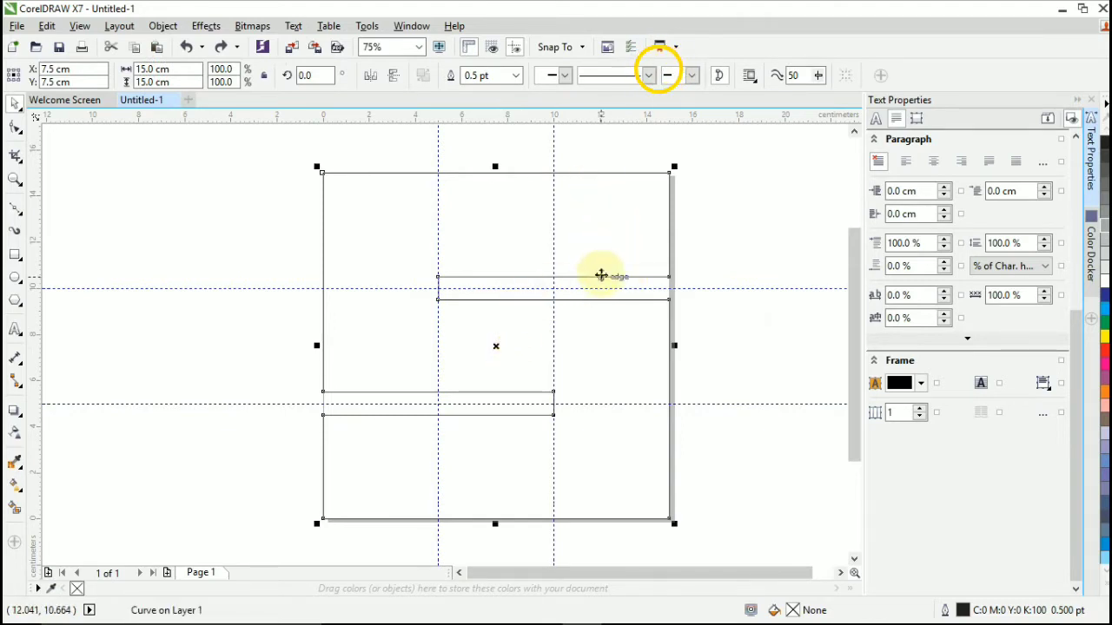
left_click(15, 255)
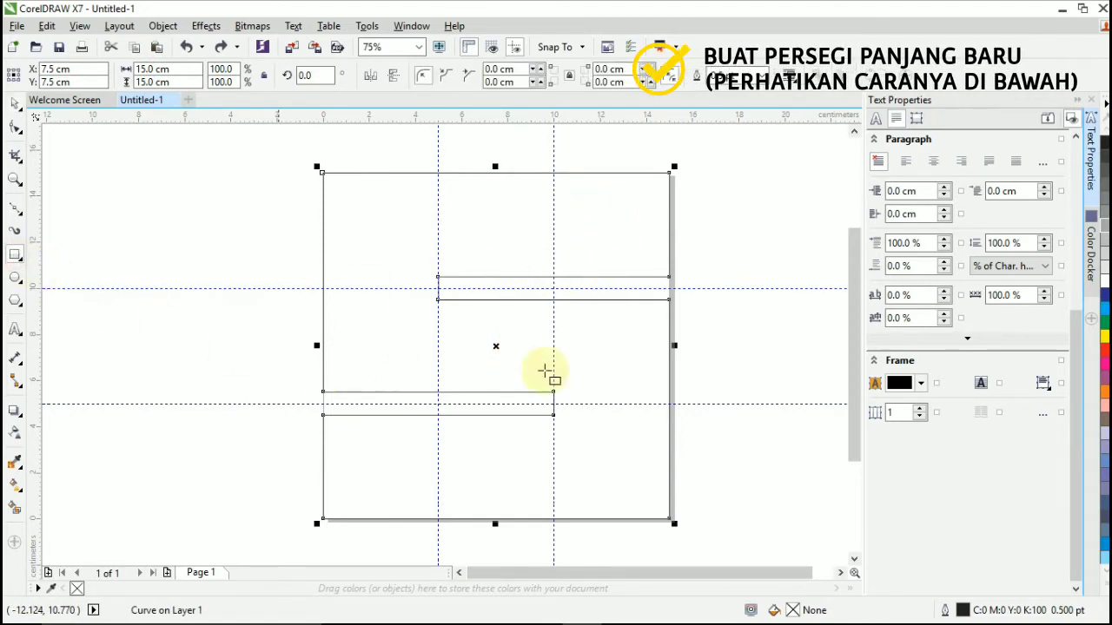
mouse_move(589, 173)
left_mouse_down()
mouse_move(602, 262)
mouse_move(615, 278)
mouse_move(669, 276)
left_mouse_up()
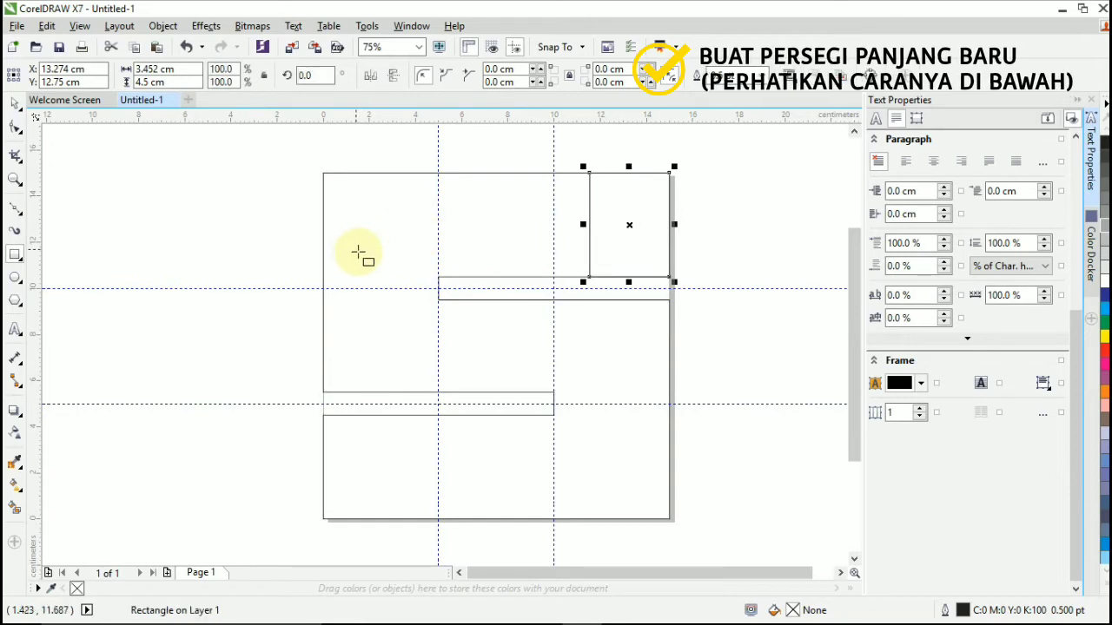
left_click(141, 83)
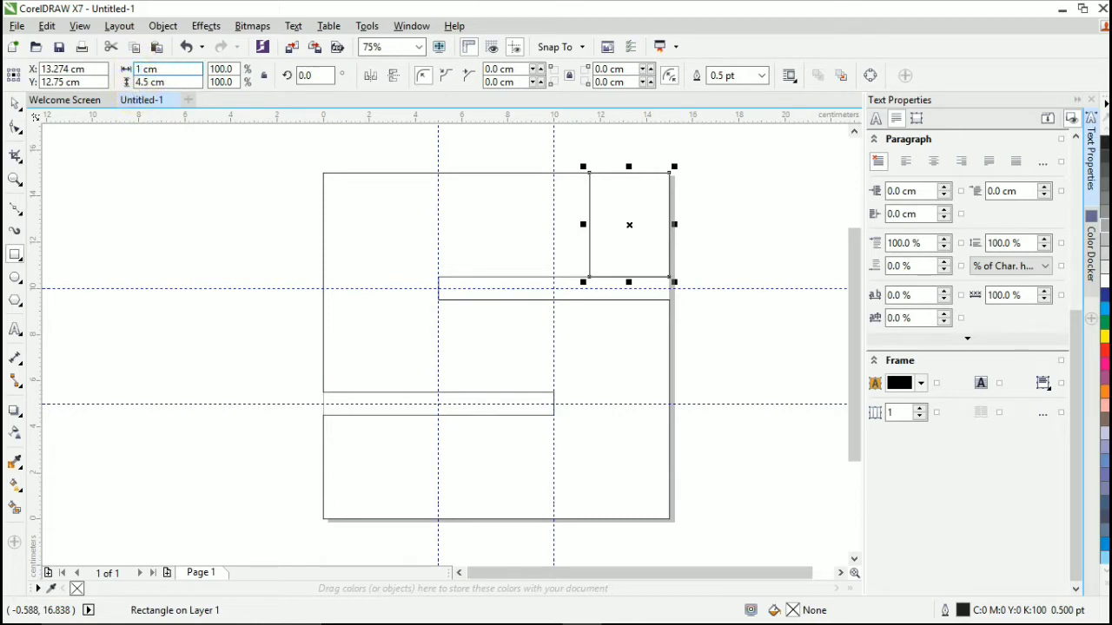
type("10")
key("Return")
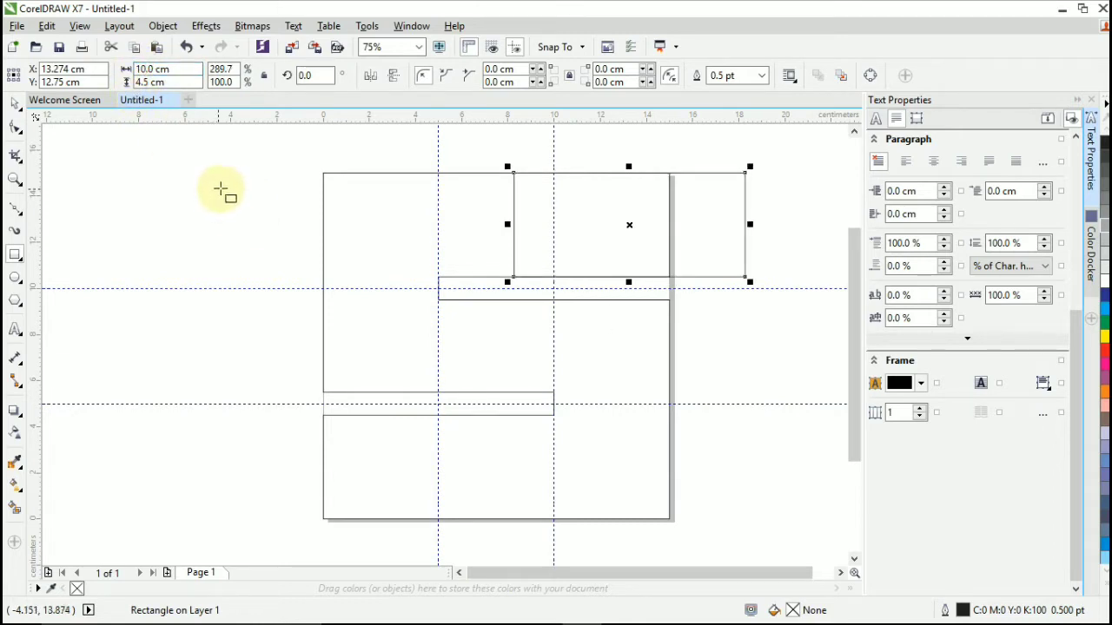
Duplicate the new 10 × 4.5 cm rectangle.
left_click(16, 103)
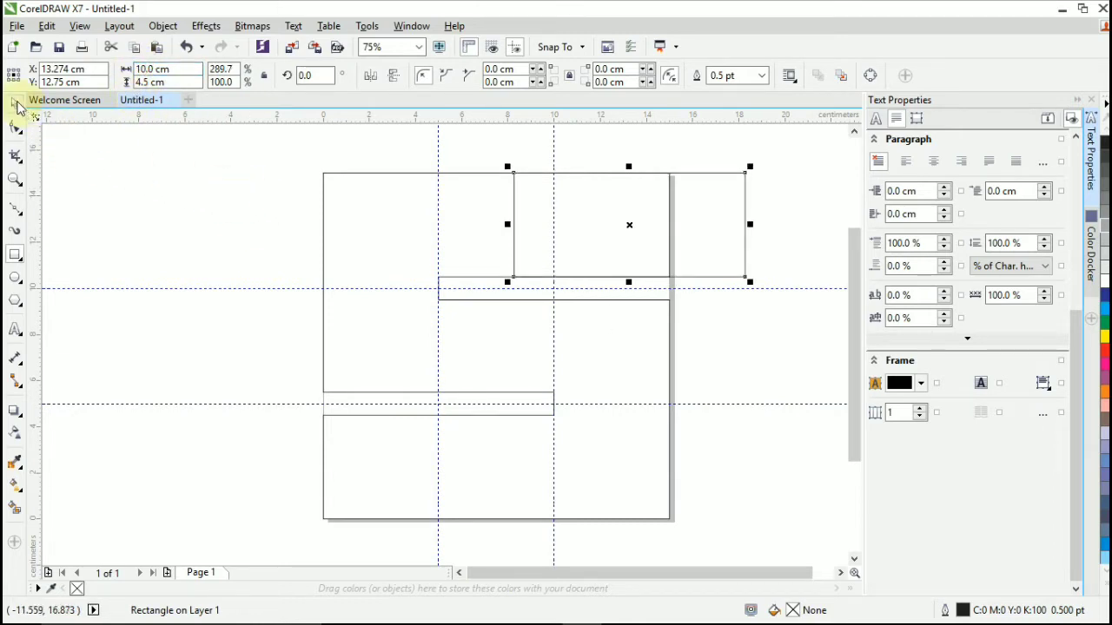
scroll(683, 235, "down", 1)
left_click(683, 236)
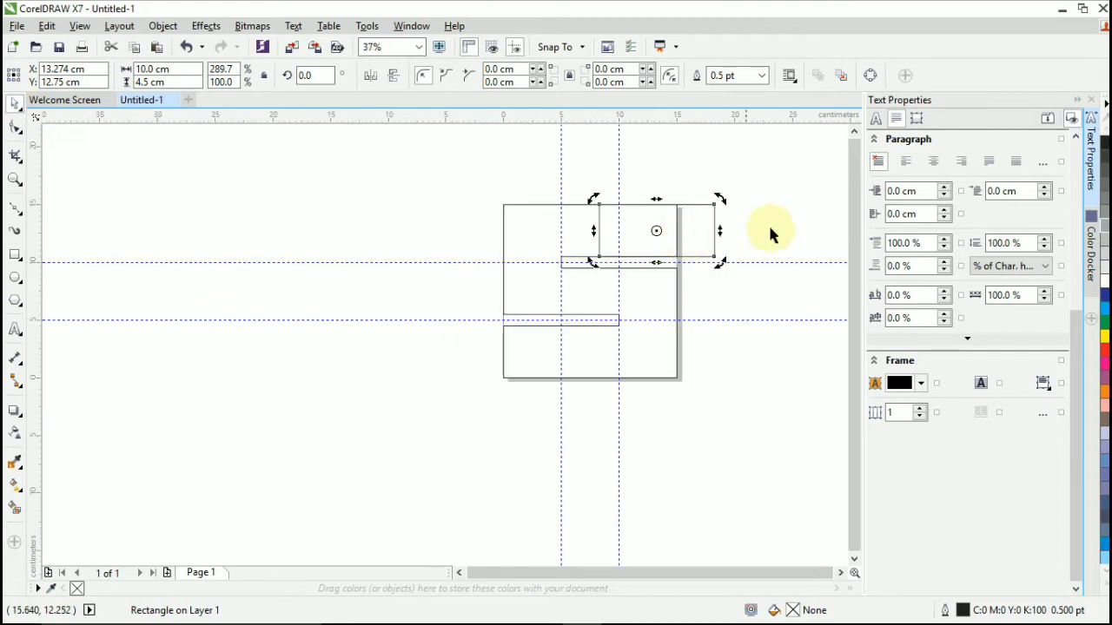
left_click(699, 233)
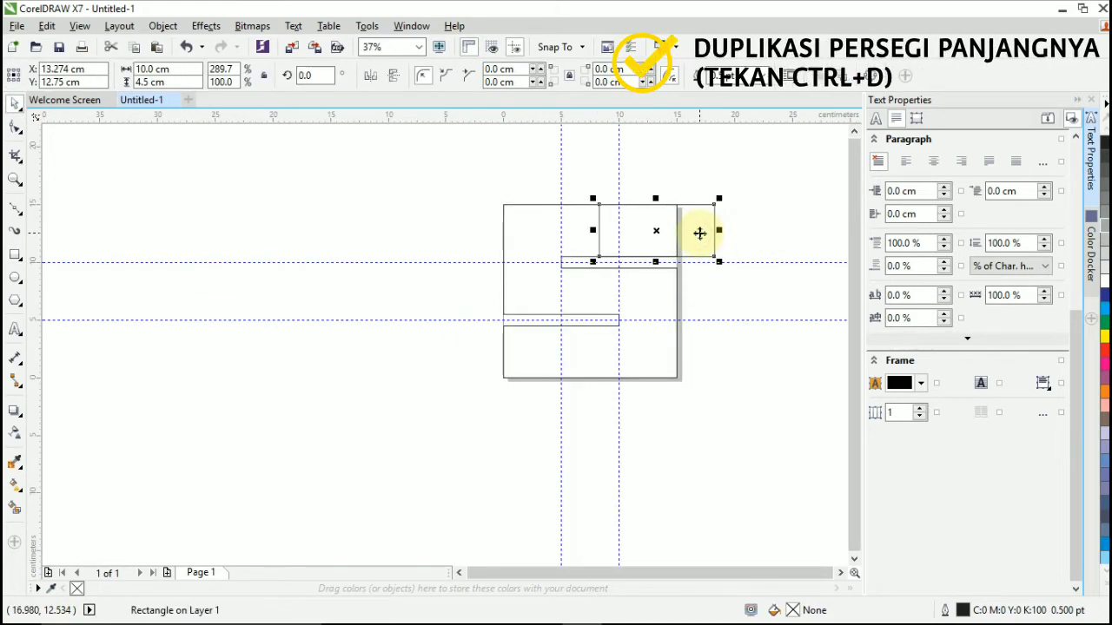
key("ctrl+d")
left_click(736, 232)
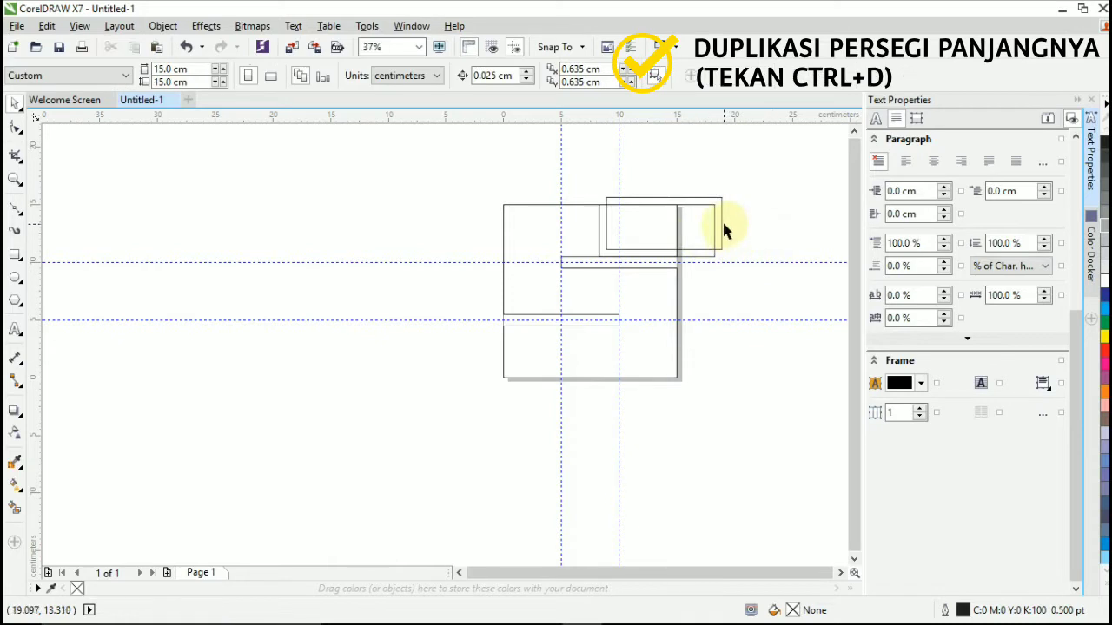
Move both rectangles off the notched square, stacked one above the other in the empty area beyond the page's upper-right corner.
left_click_drag(721, 241, 782, 203)
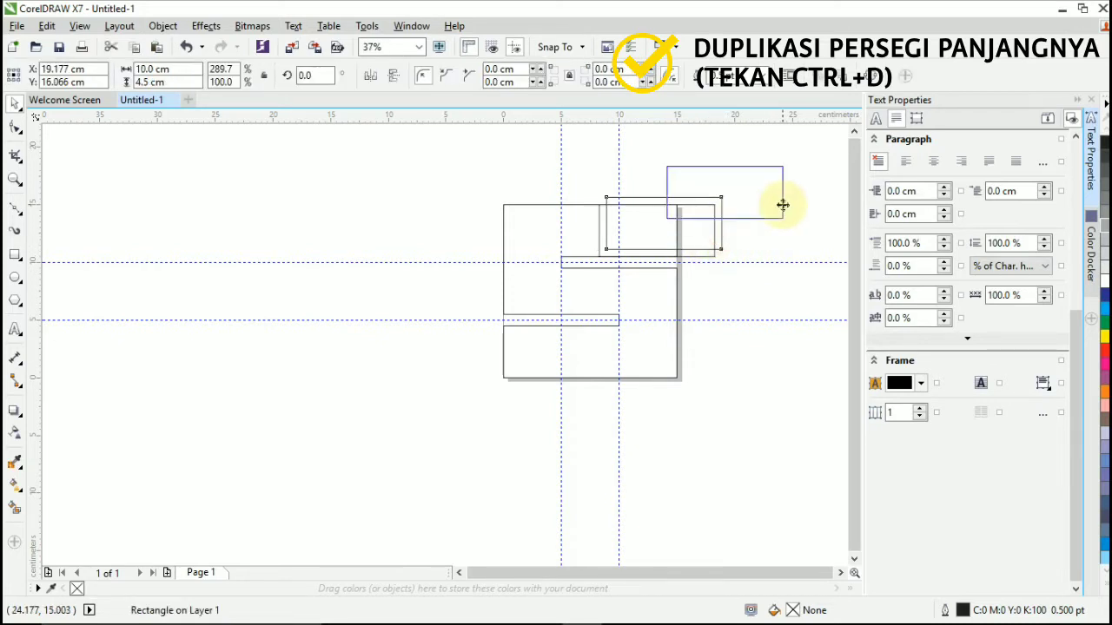
left_click(708, 253)
left_click_drag(704, 245, 778, 267)
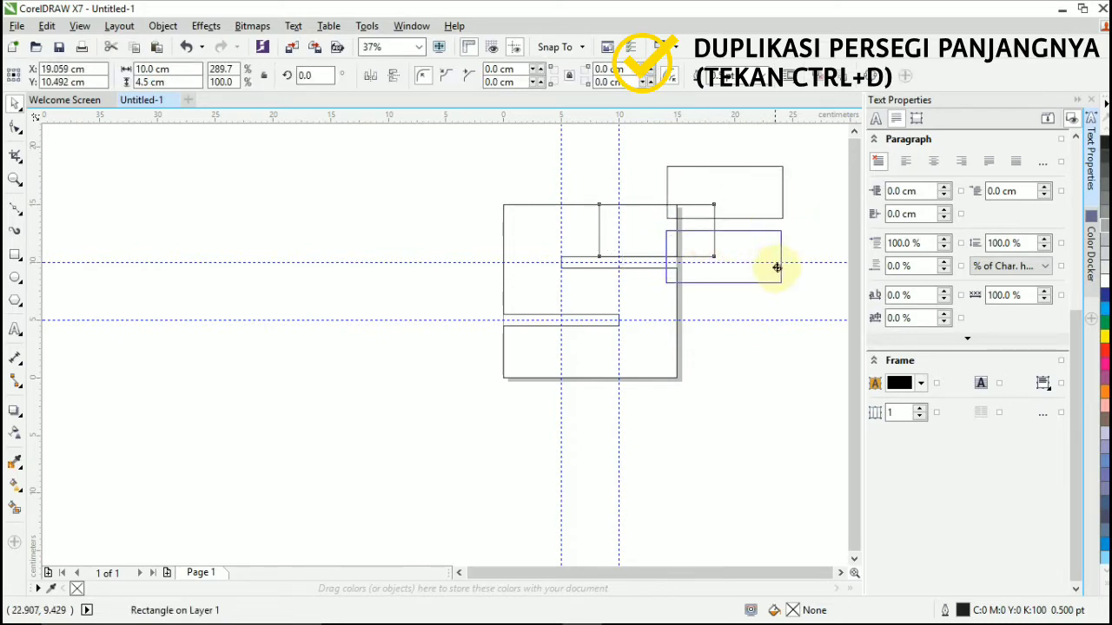
left_click(763, 364)
mouse_move(646, 148)
left_mouse_down()
mouse_move(781, 303)
mouse_move(806, 300)
left_mouse_up()
left_click_drag(779, 219, 784, 211)
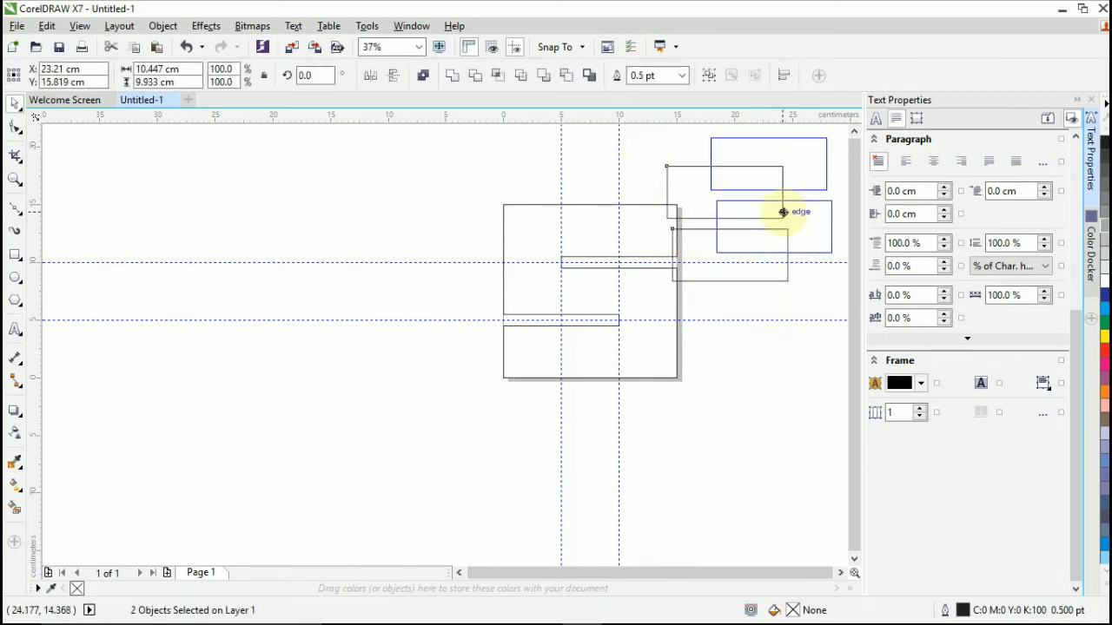
left_click(738, 351)
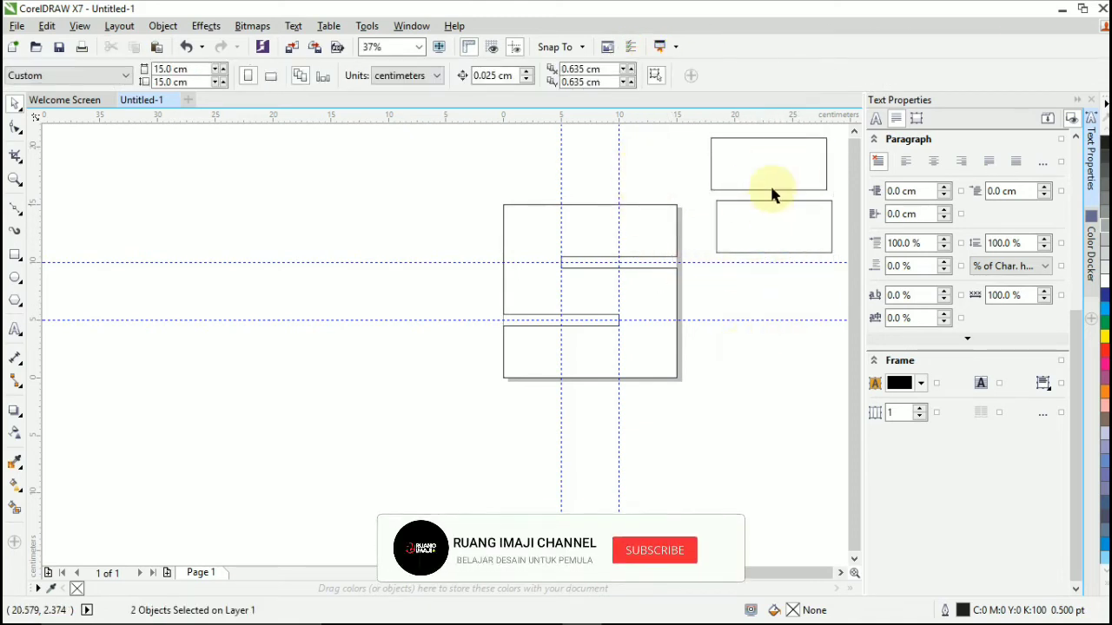
Rotate the notched square by -45 degrees.
left_click(649, 293)
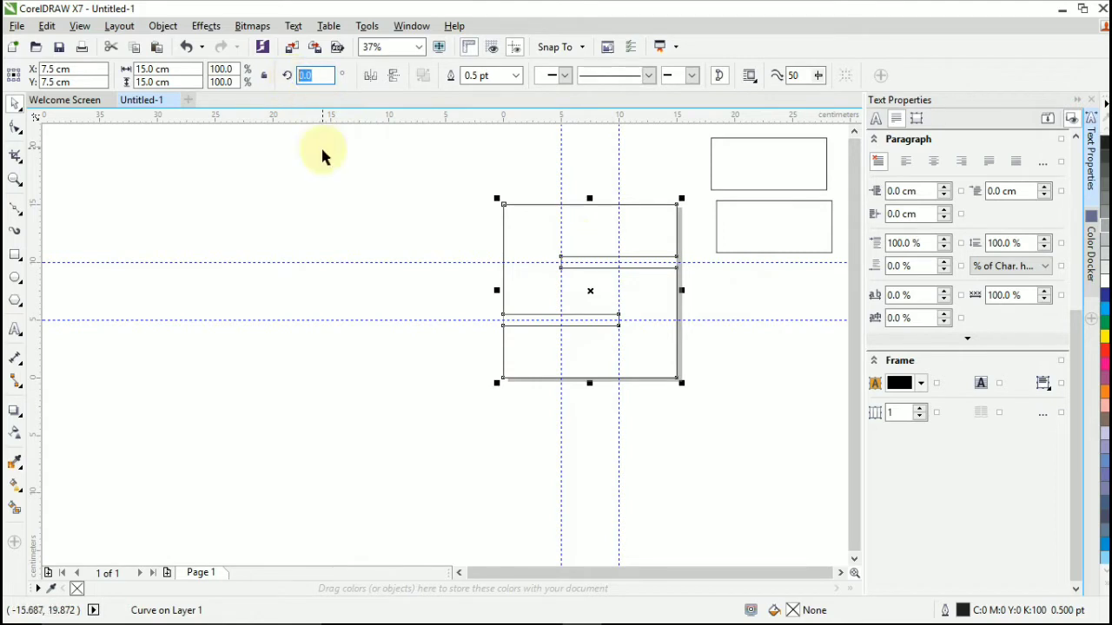
type("-")
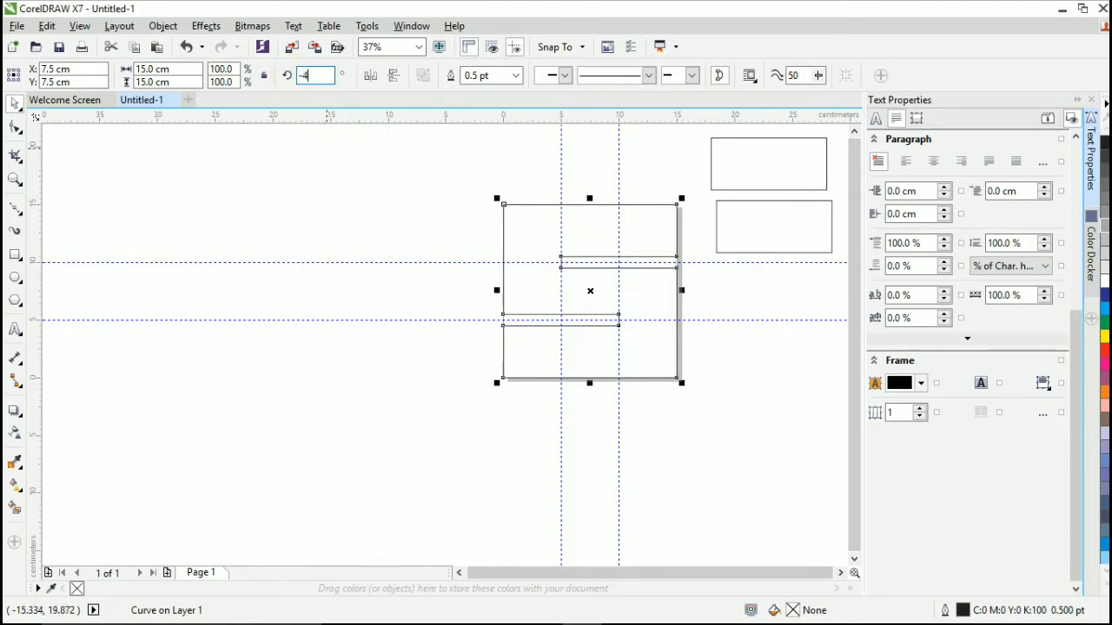
type("45")
key("Return")
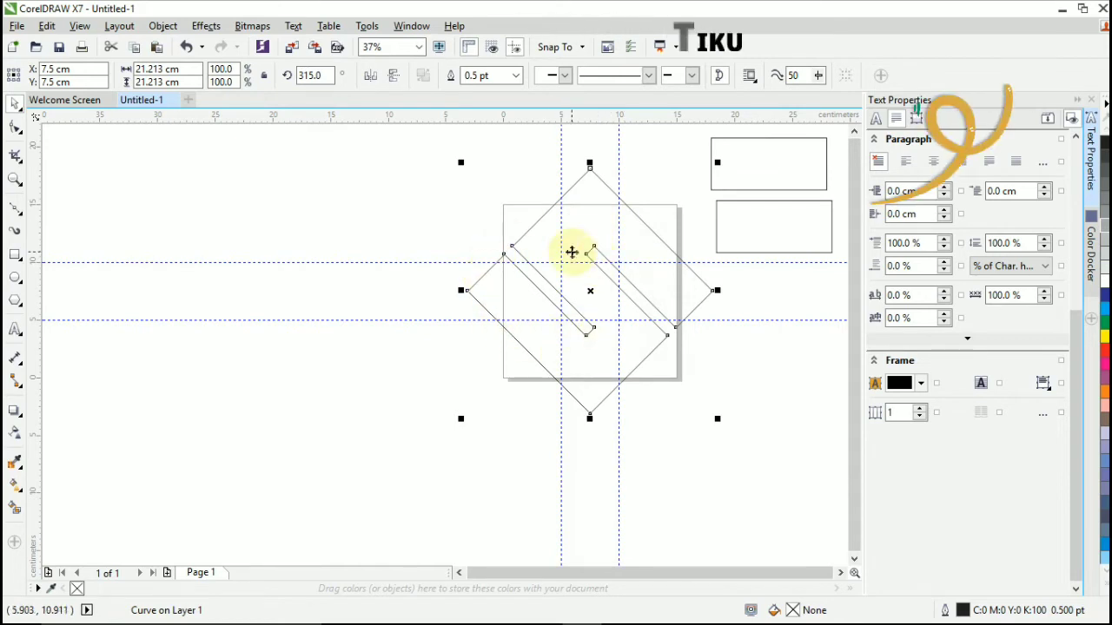
left_click(739, 366)
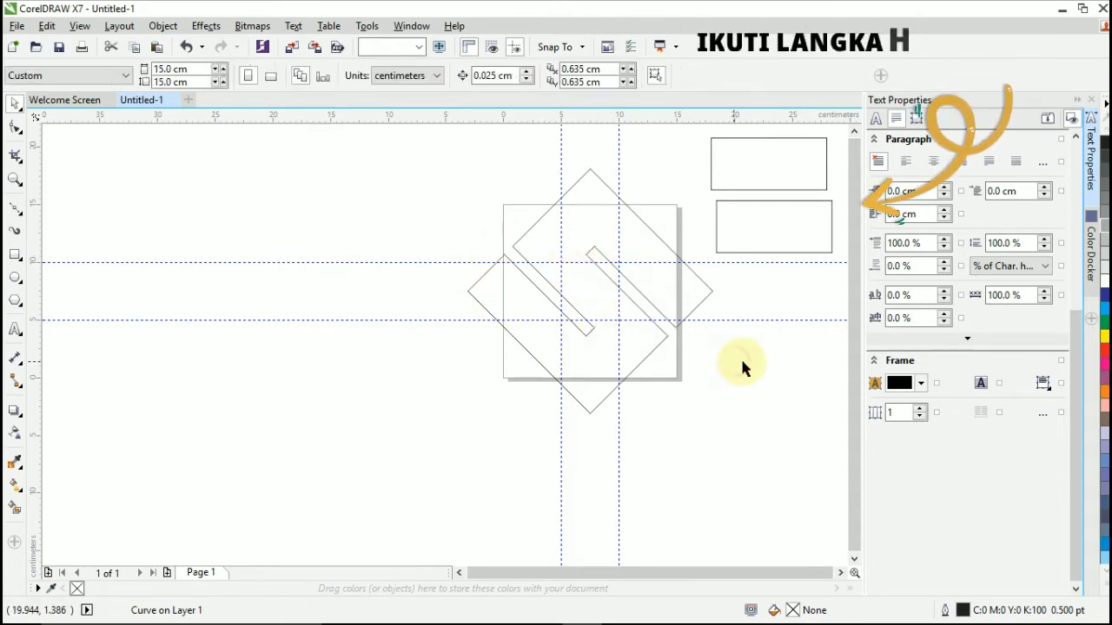
Snap the lower rectangle's bottom-left corner to the diamond's right slot opening and the other rectangle's top-right corner to the left slot opening.
left_click(738, 233)
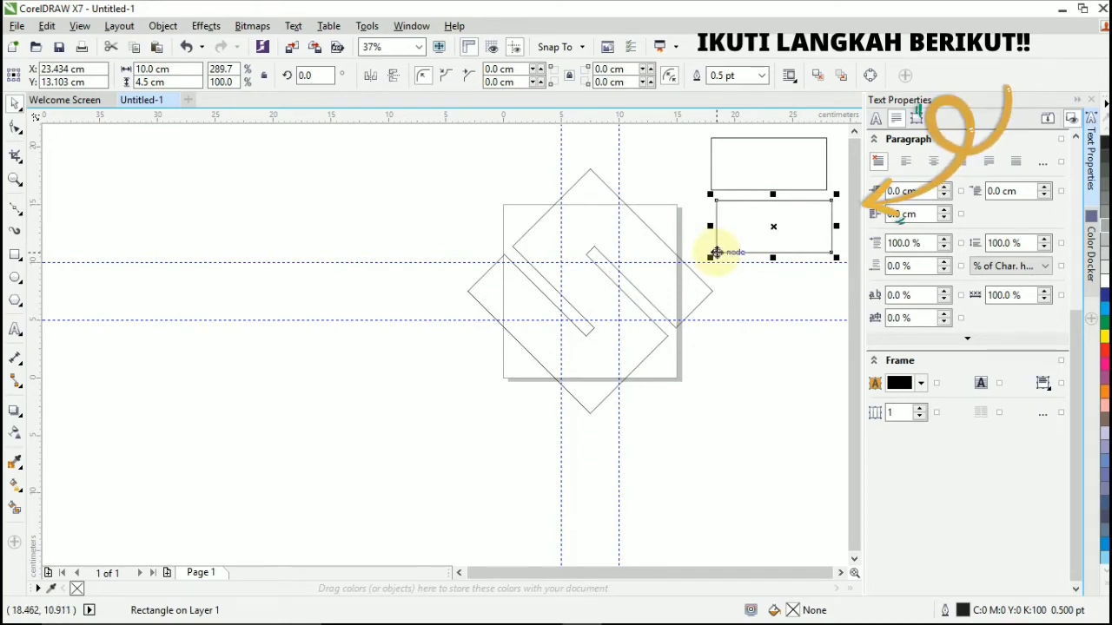
left_click_drag(717, 254, 675, 328)
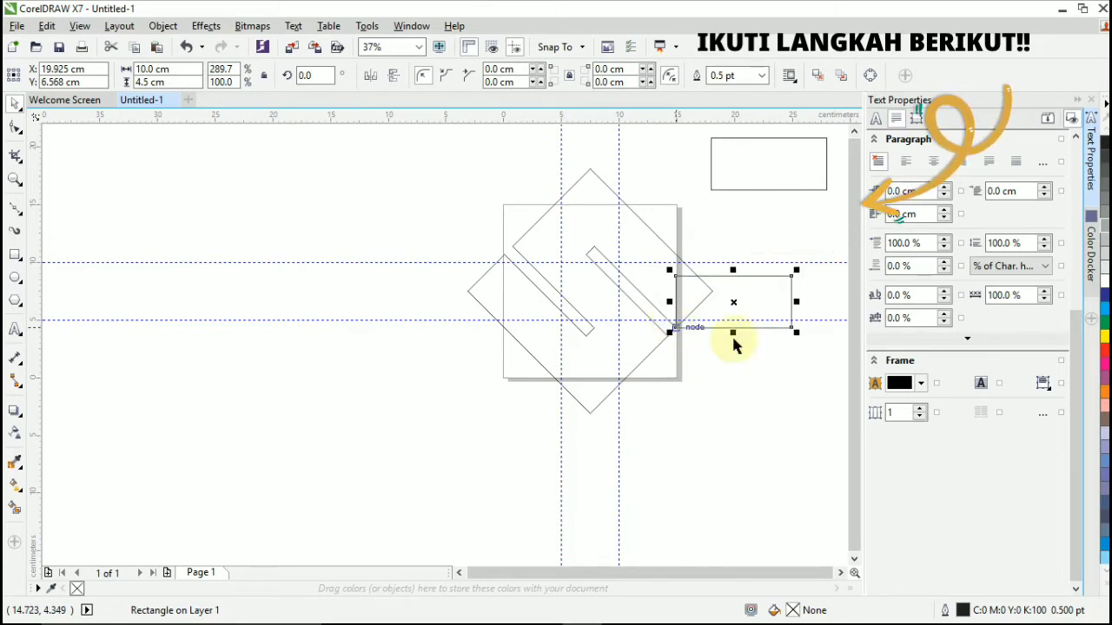
left_click(744, 178)
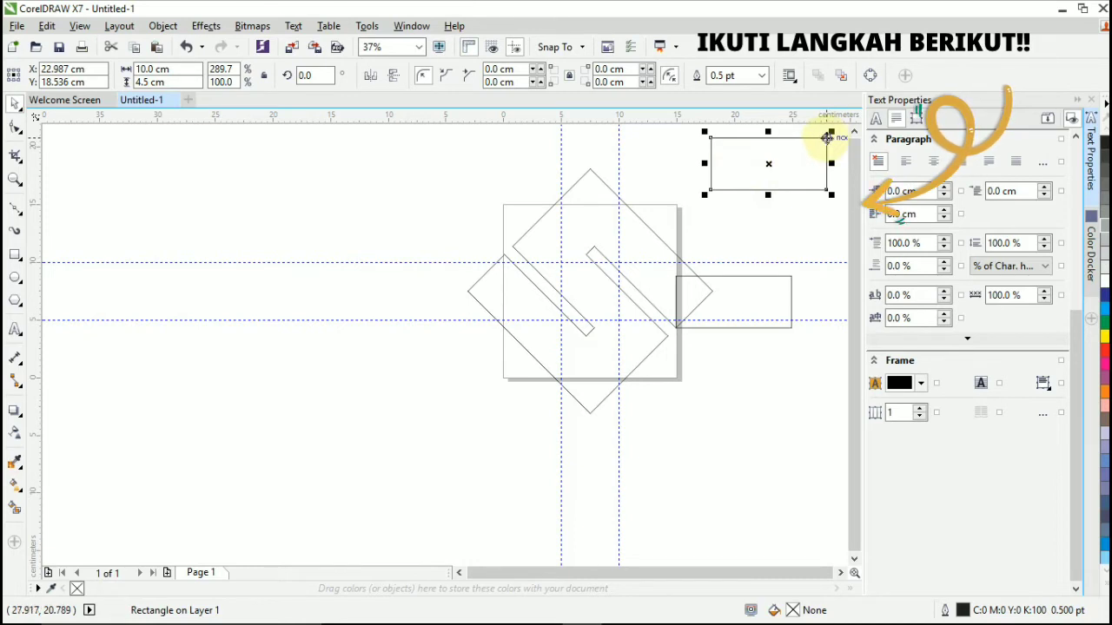
left_click_drag(815, 144, 502, 254)
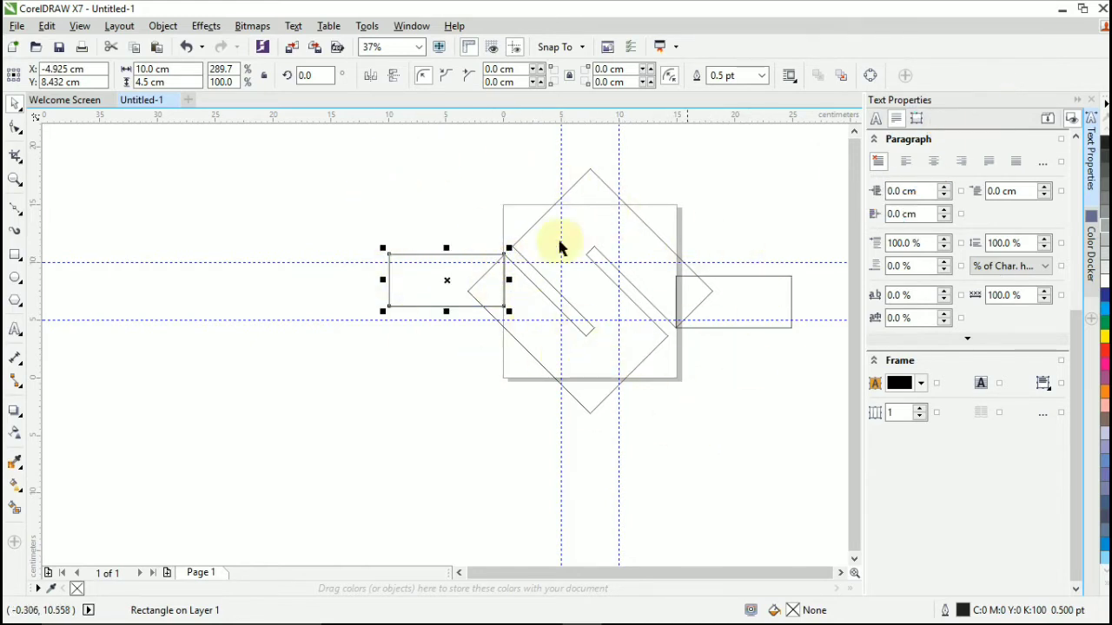
left_click(747, 394)
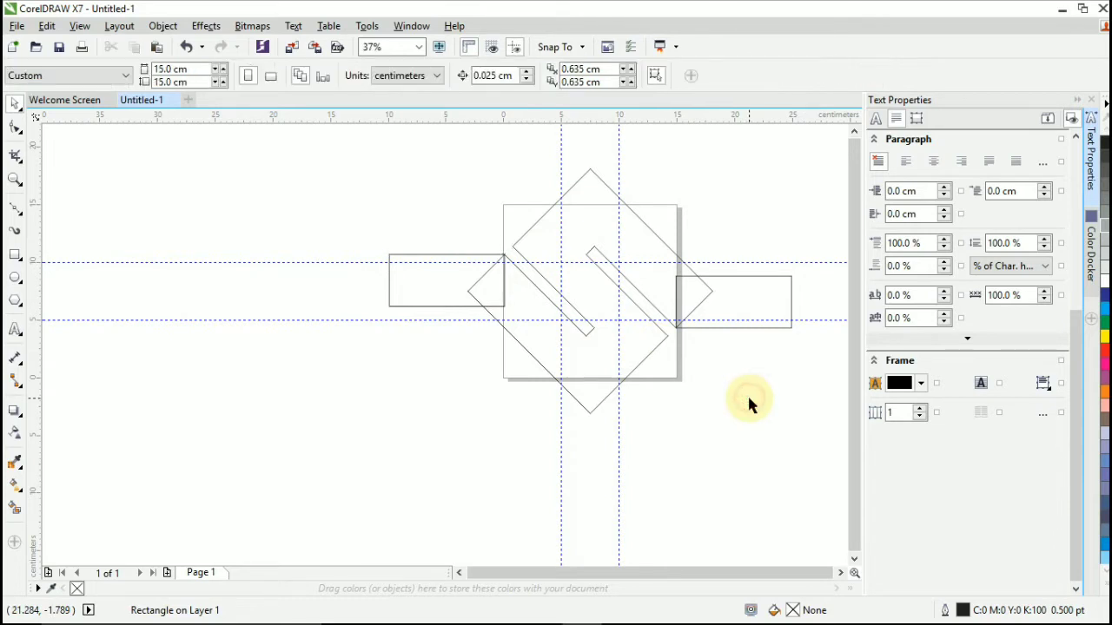
Weld the diamond and both side rectangles into a single object.
scroll(743, 394, "up", 3)
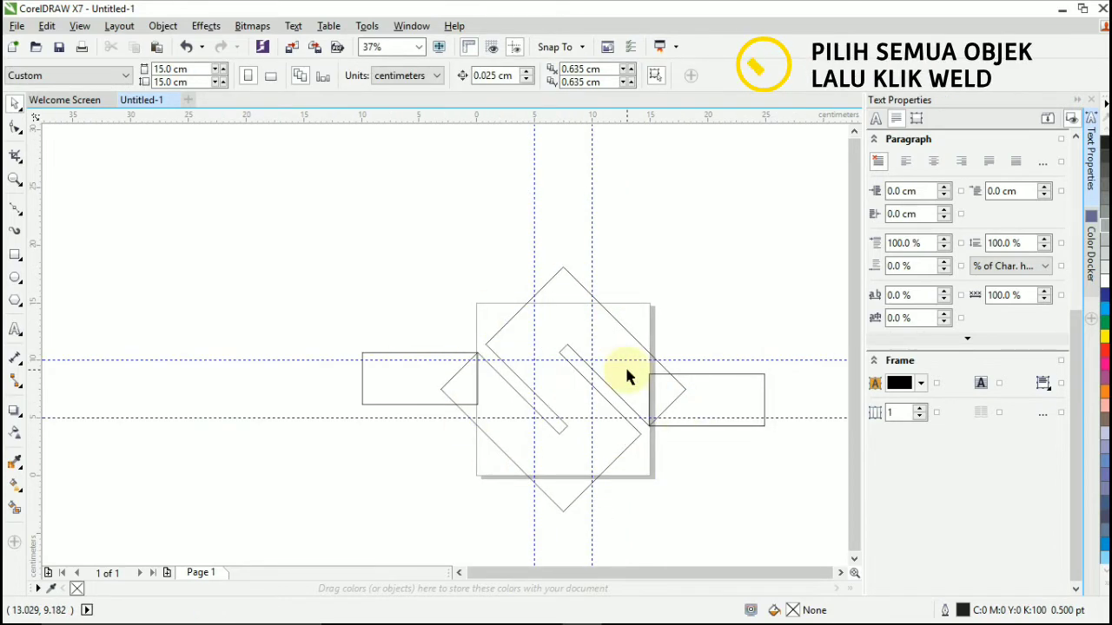
left_click_drag(311, 240, 784, 524)
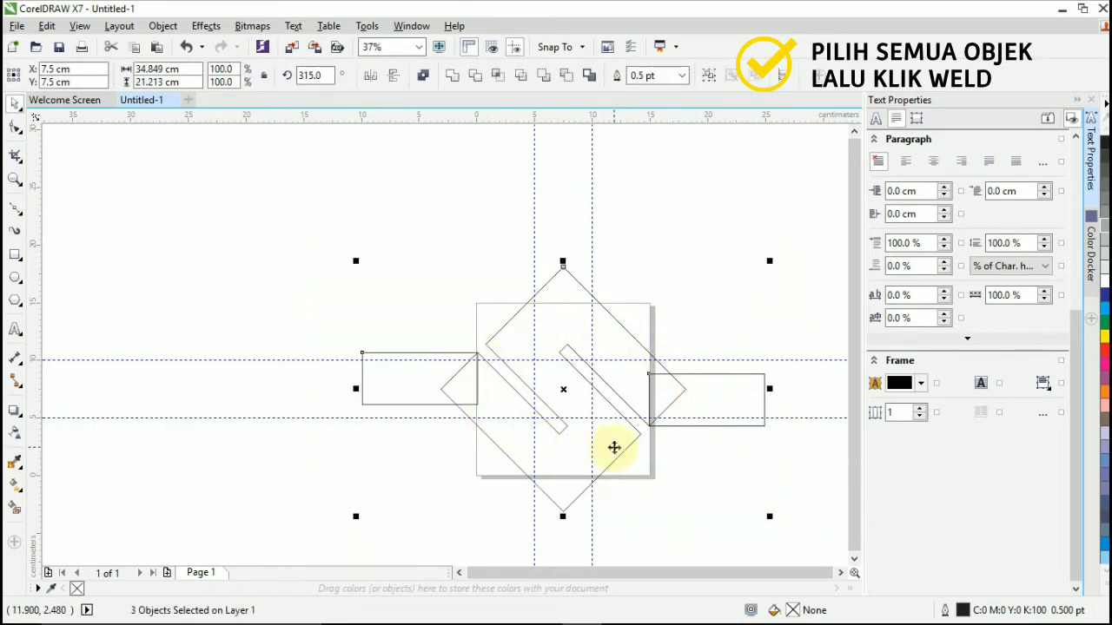
left_click(454, 77)
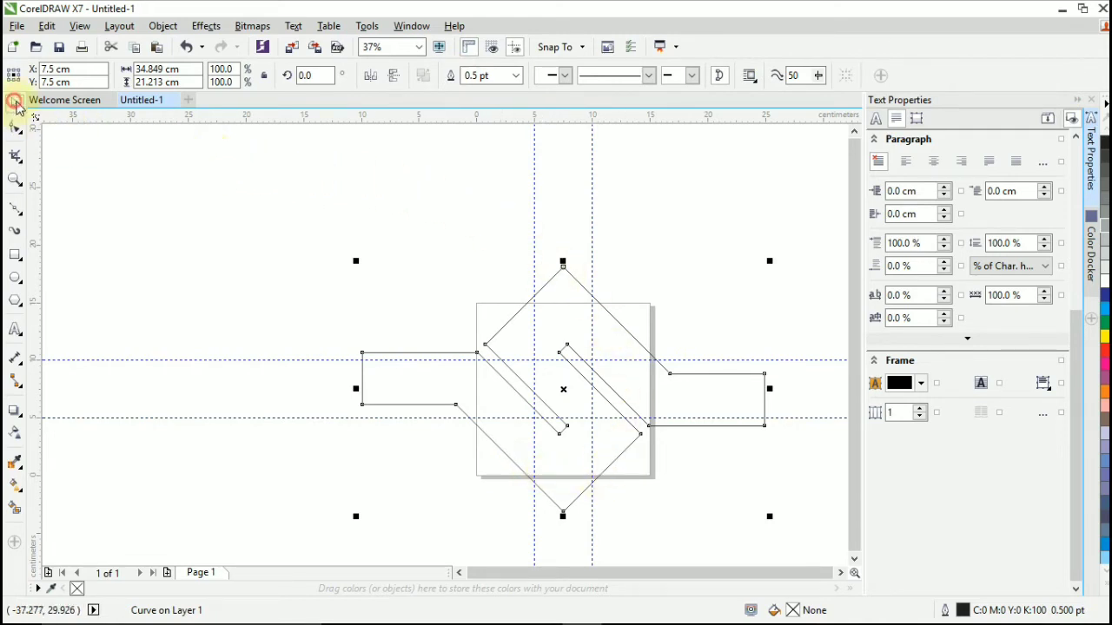
left_click(129, 209)
Set the welded shape's width to 28 cm, leaving its height unscaled.
left_click(571, 407)
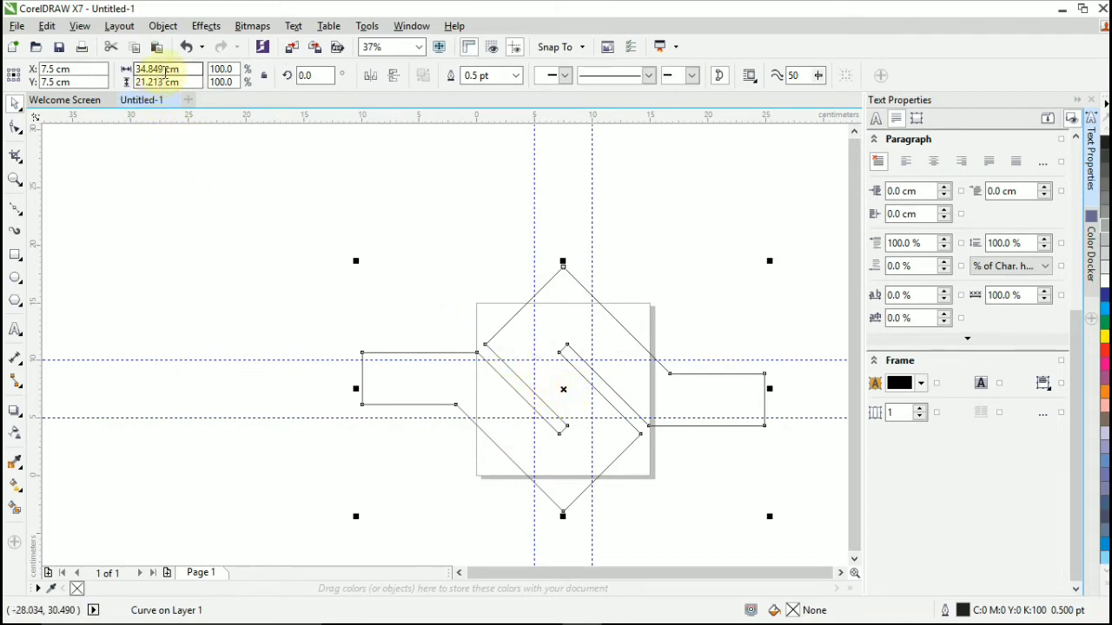
type("28")
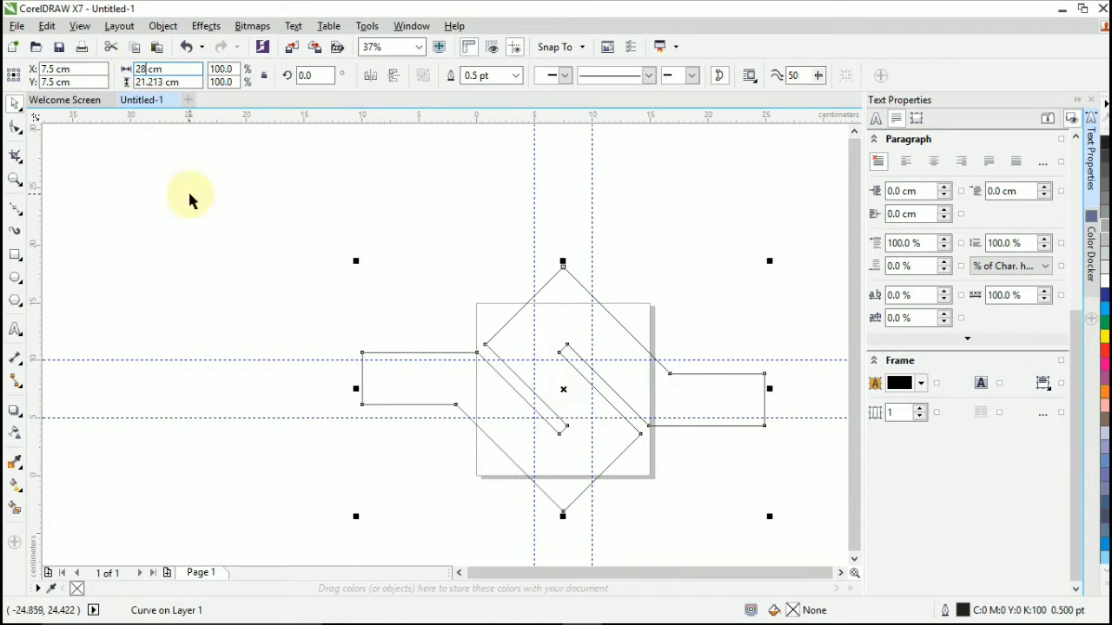
key("Return")
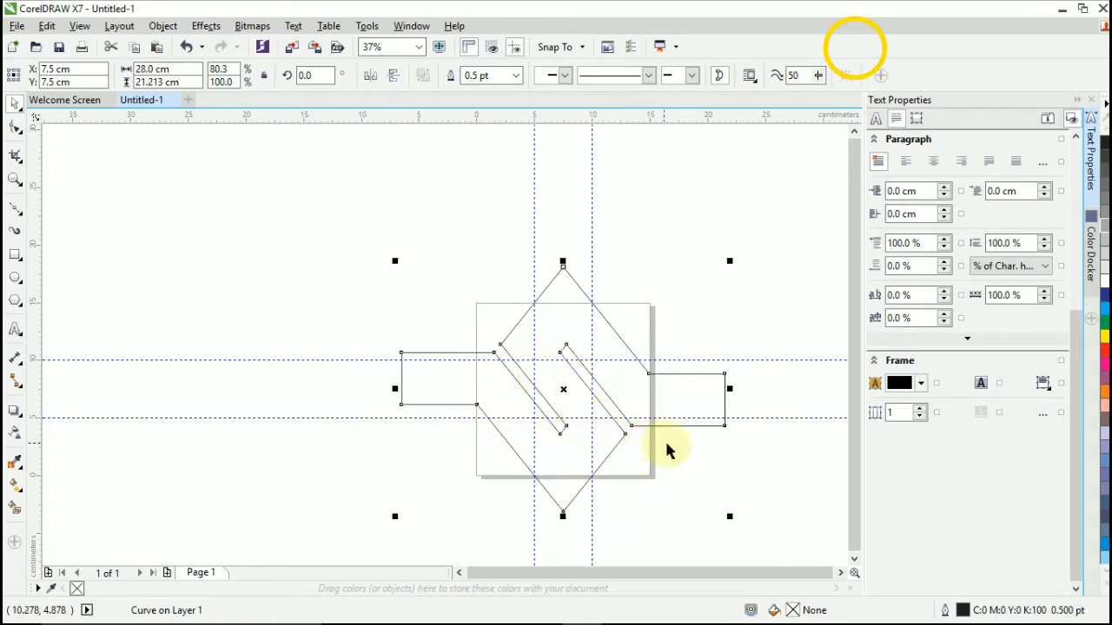
Delete the top outer corner node of the welded shape's left arm with the Shape tool.
left_click(16, 128)
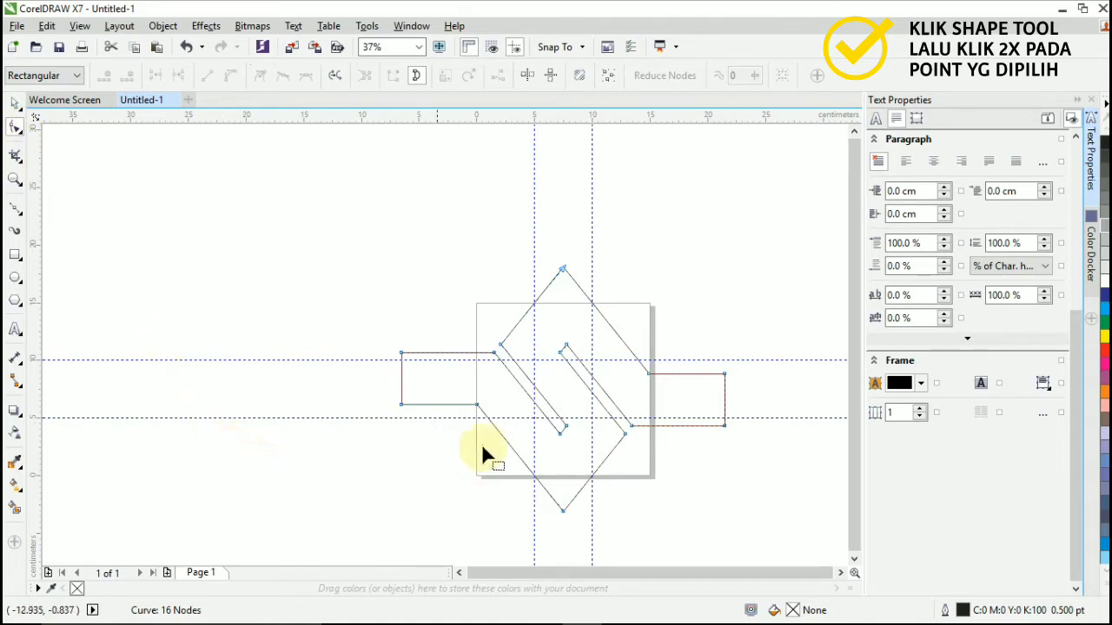
double_click(401, 354)
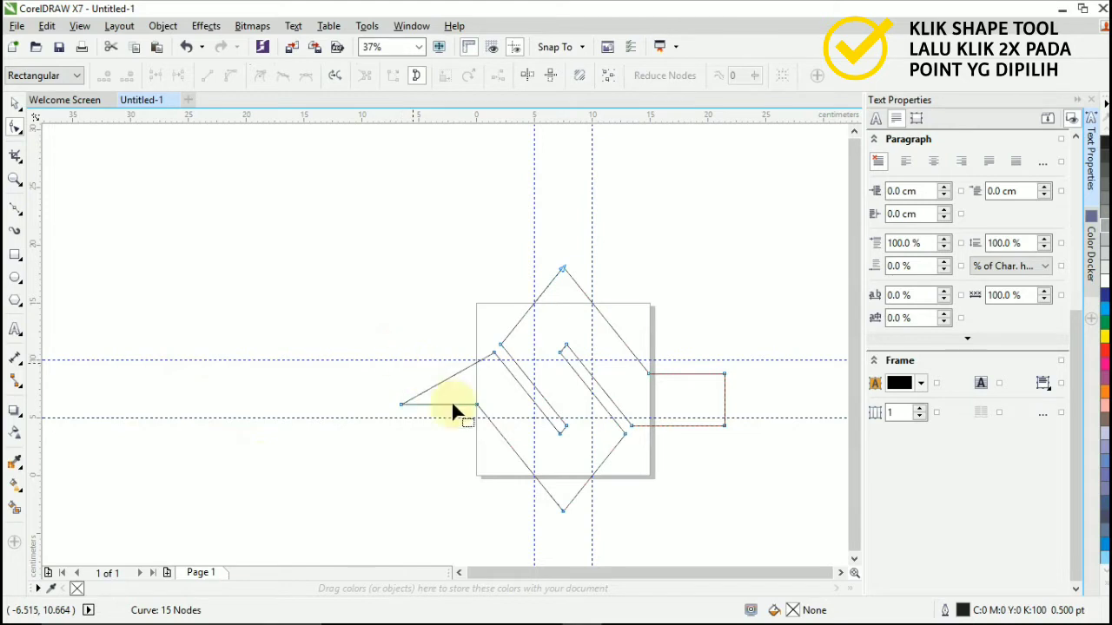
Delete the bottom outer corner node of the welded shape's right arm and deselect the shape.
double_click(723, 425)
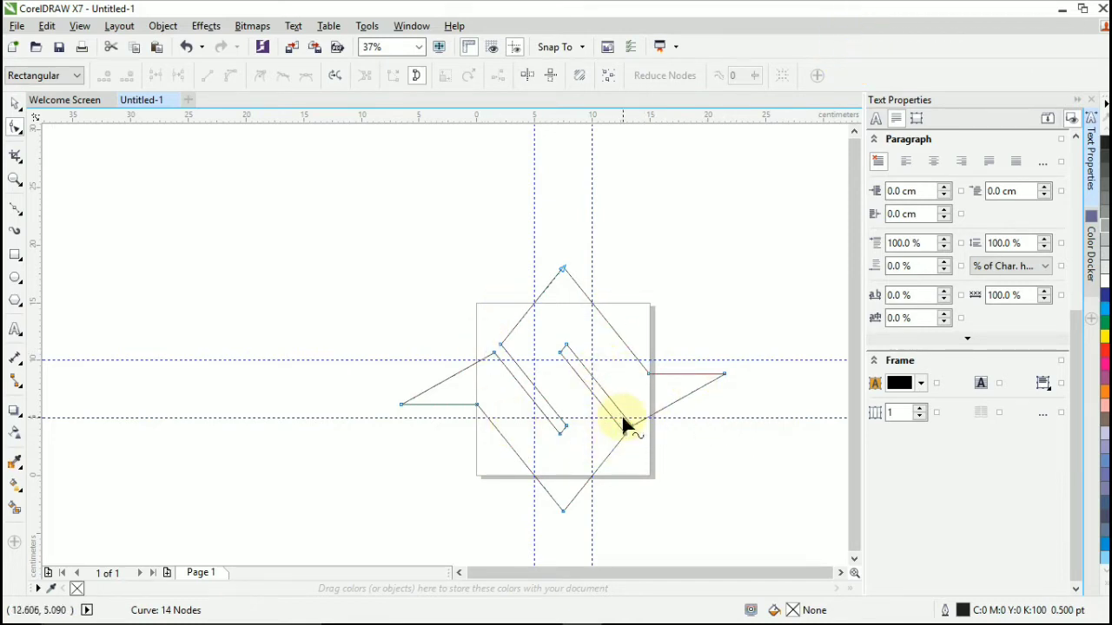
left_click(15, 104)
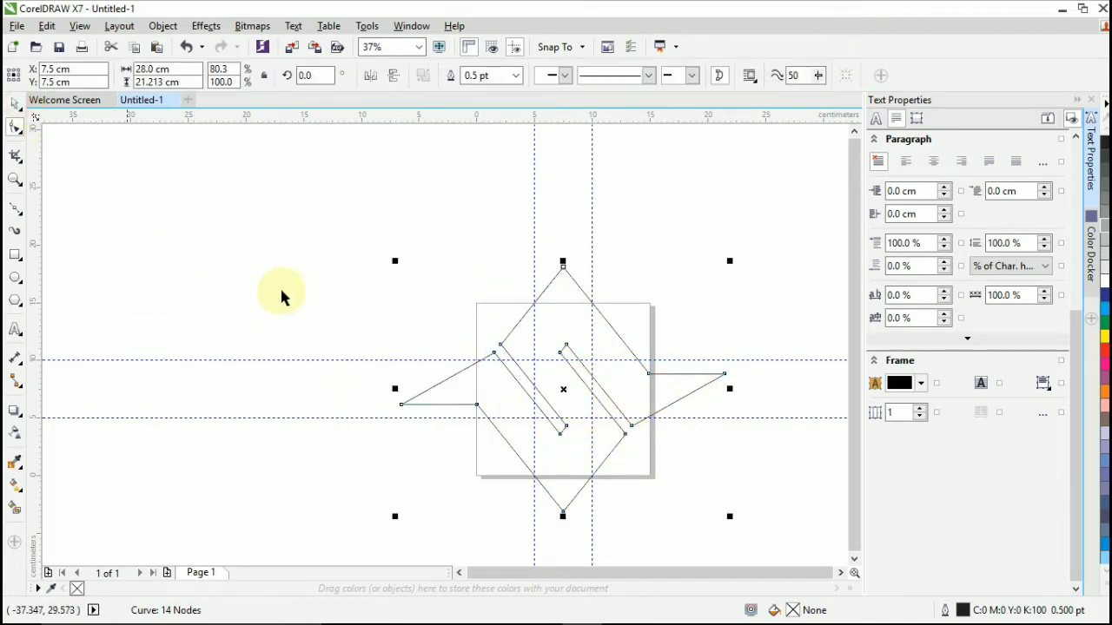
left_click(281, 287)
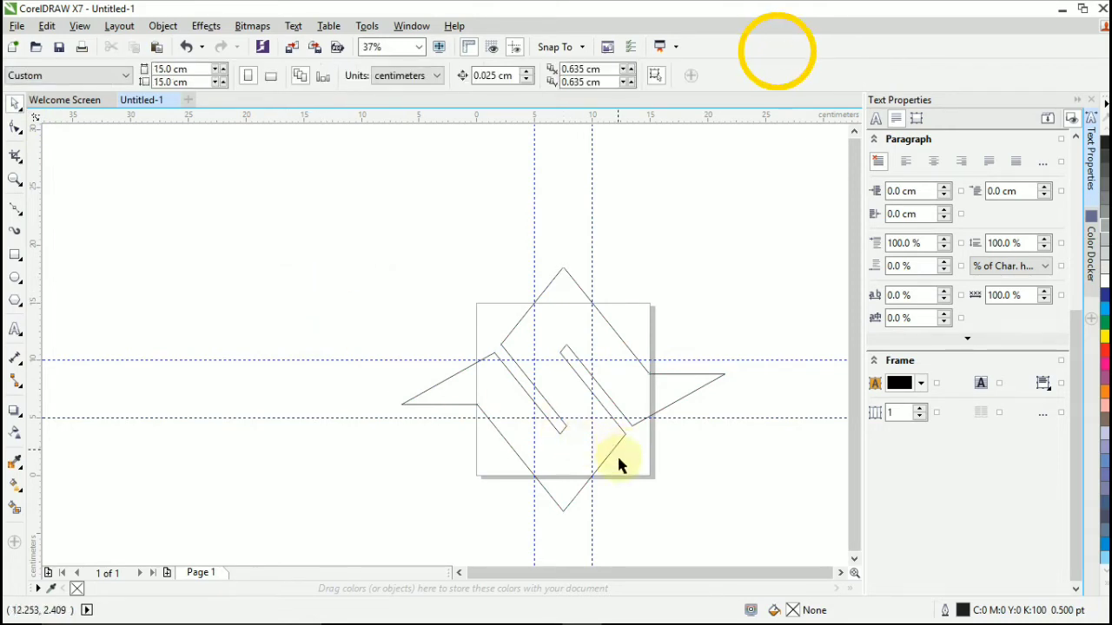
Delete all four guidelines, the two vertical and the two horizontal ones, from the drawing.
left_click(593, 511)
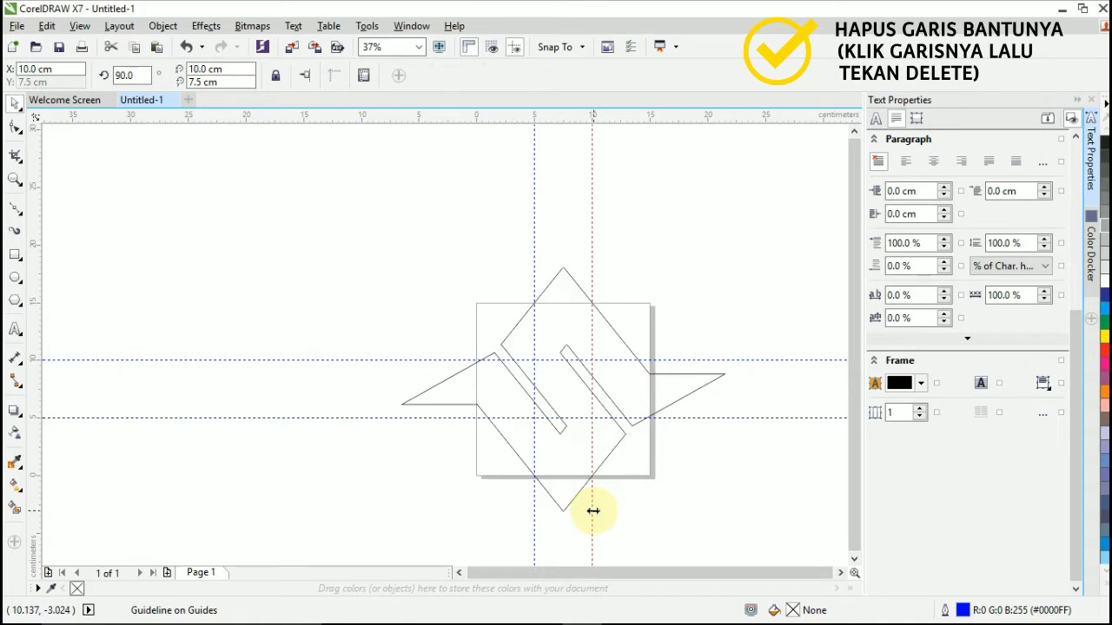
key("Delete")
left_click(716, 418)
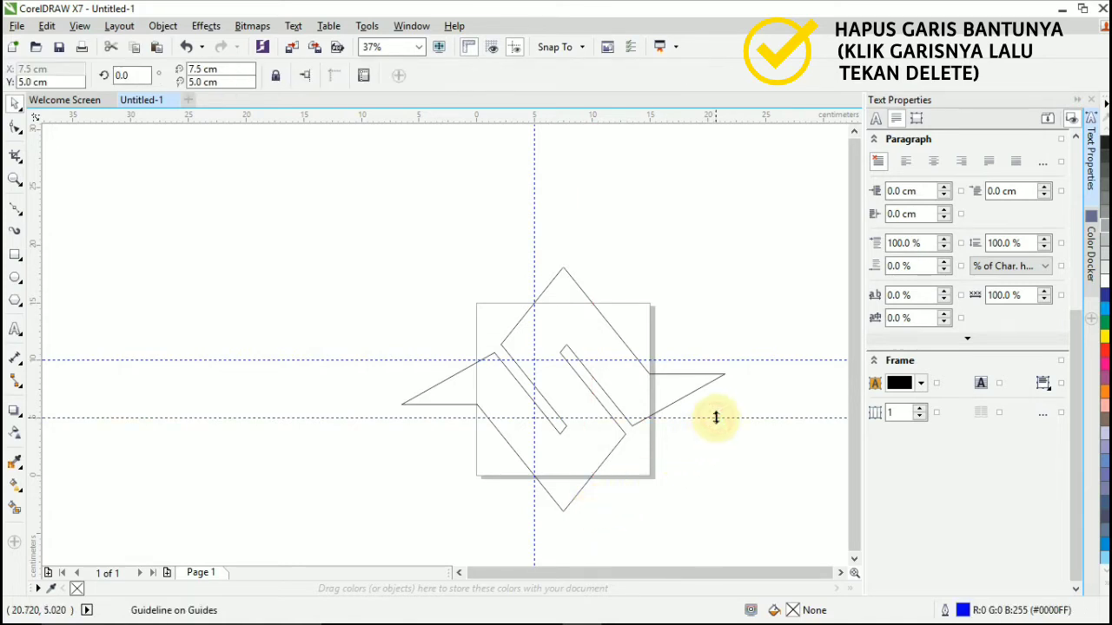
key("Delete")
left_click(741, 360)
key("Delete")
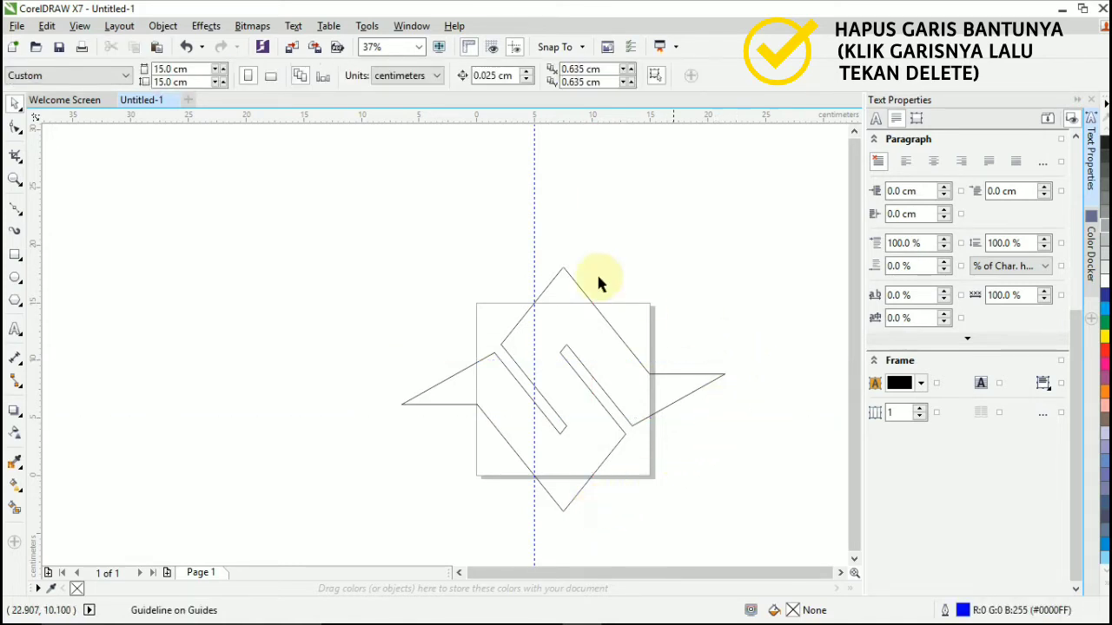
left_click(533, 245)
key("Delete")
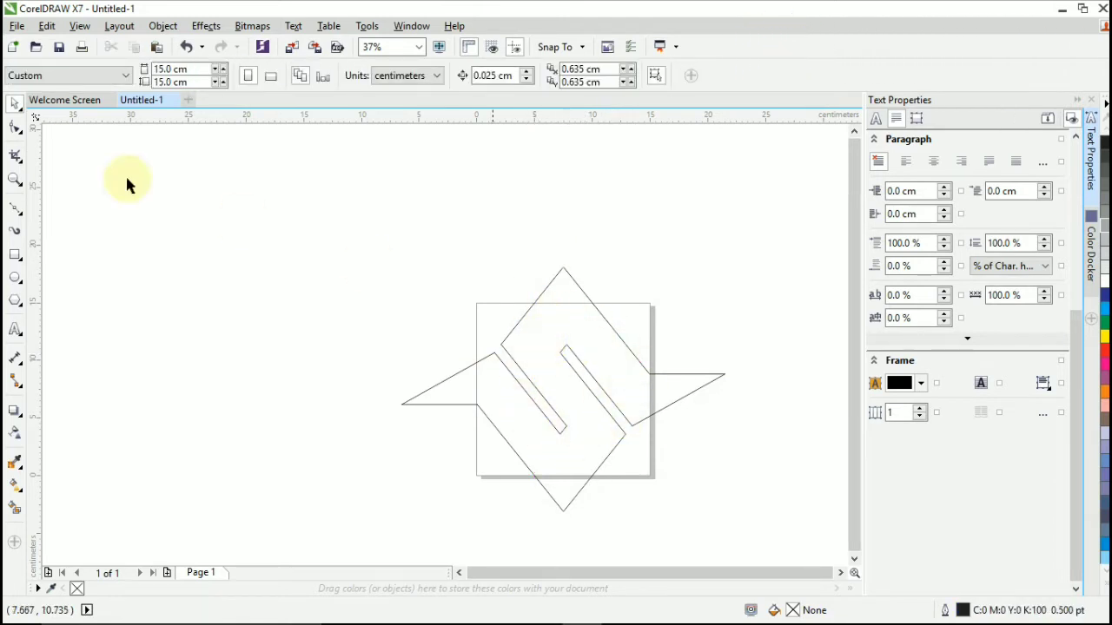
left_click(344, 294)
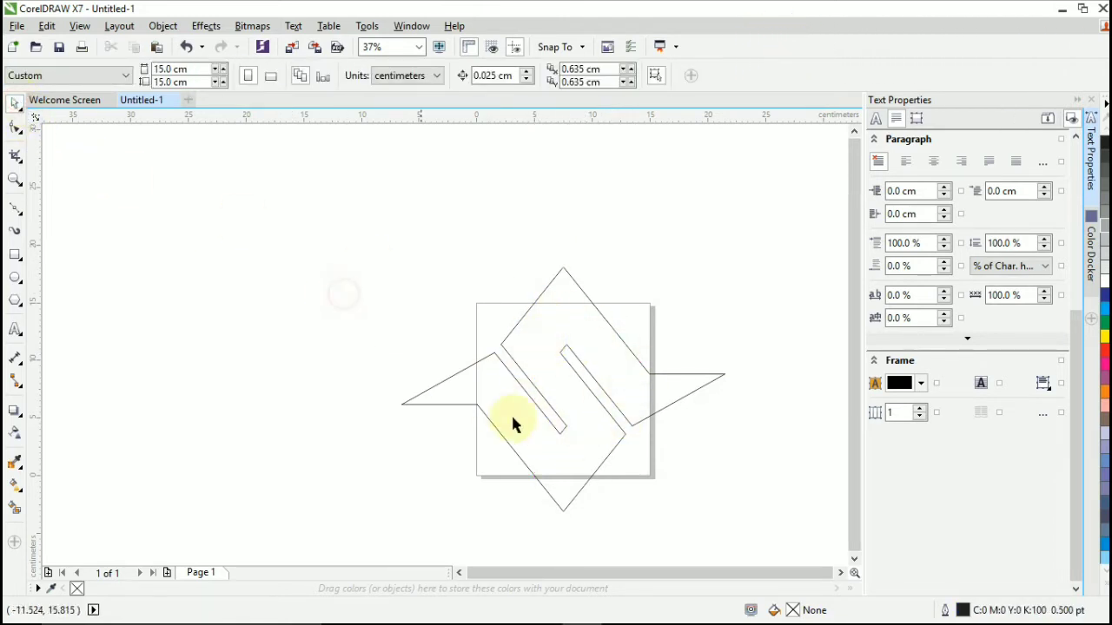
Scale the S-like shape down proportionally about its centre to about 14.5 cm wide so it fits inside the page.
left_click(580, 425)
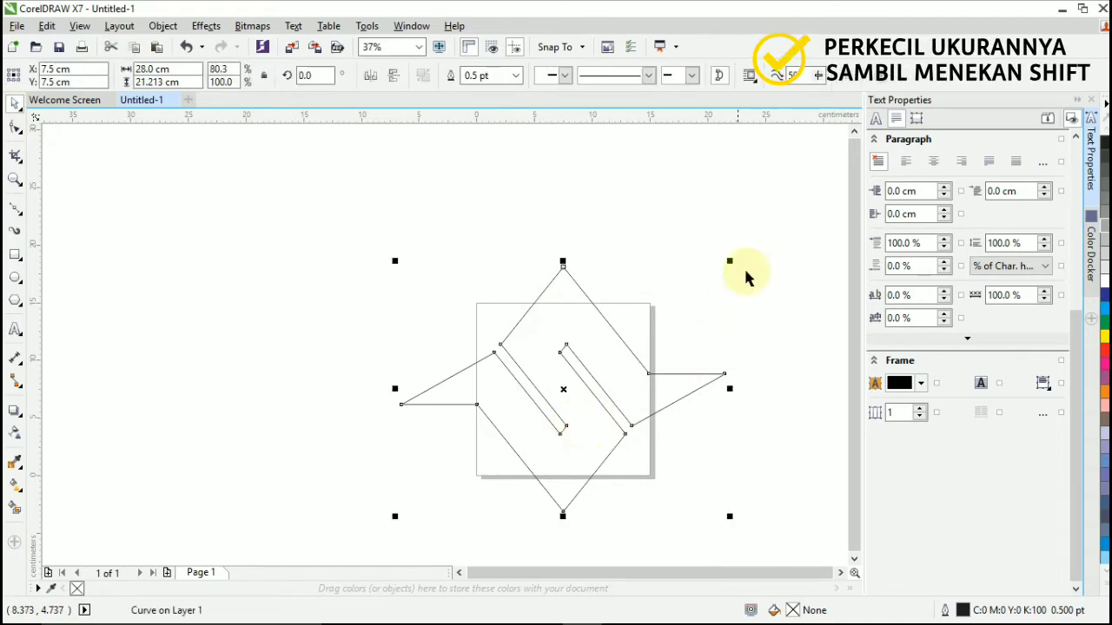
left_click_drag(731, 261, 703, 325)
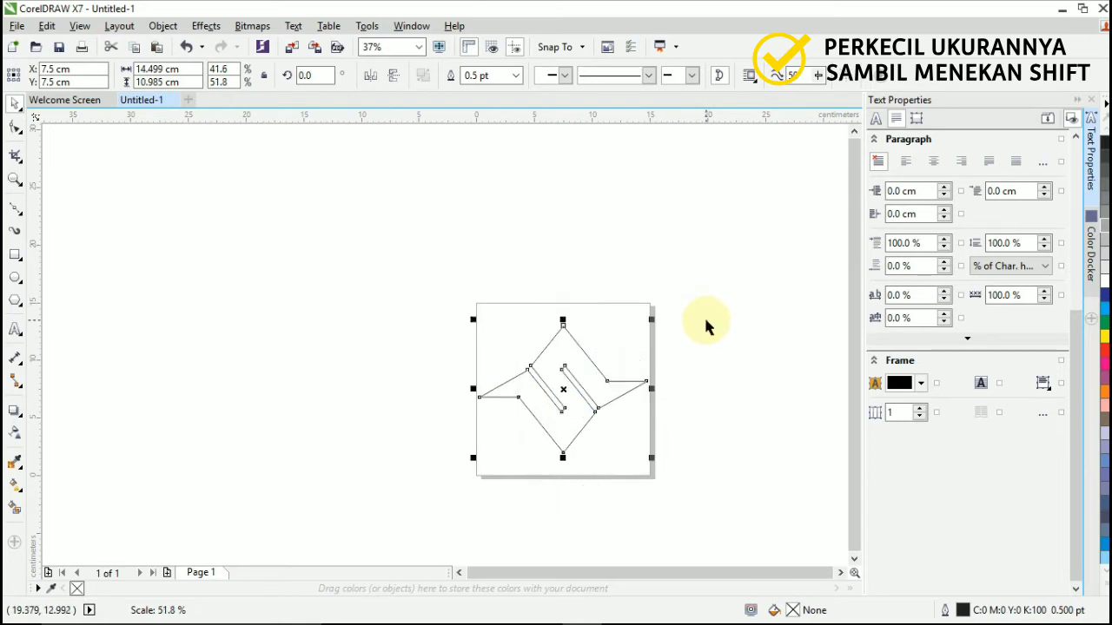
left_click(712, 442)
scroll(564, 424, "up", 2)
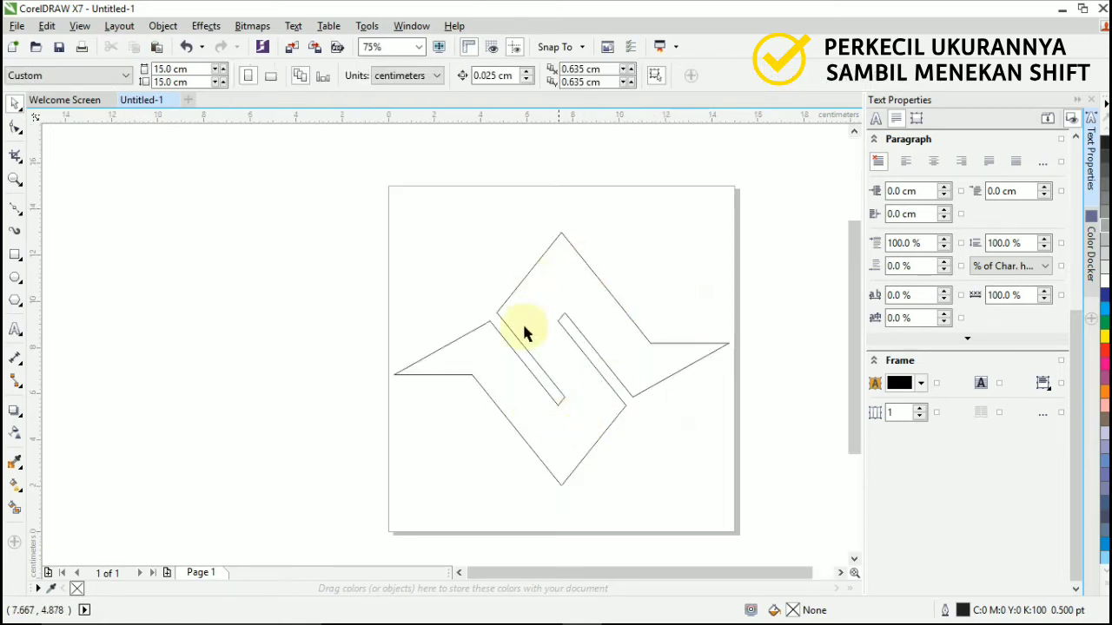
Fill the S-like shape with 30% Black and remove its outline.
left_click(603, 425)
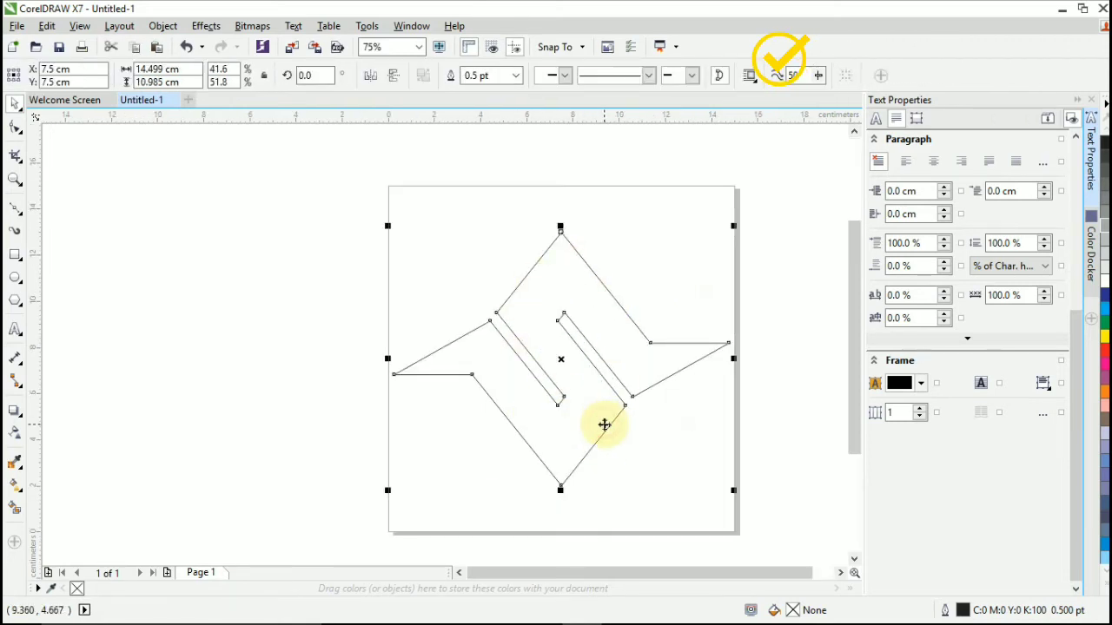
left_click(774, 409)
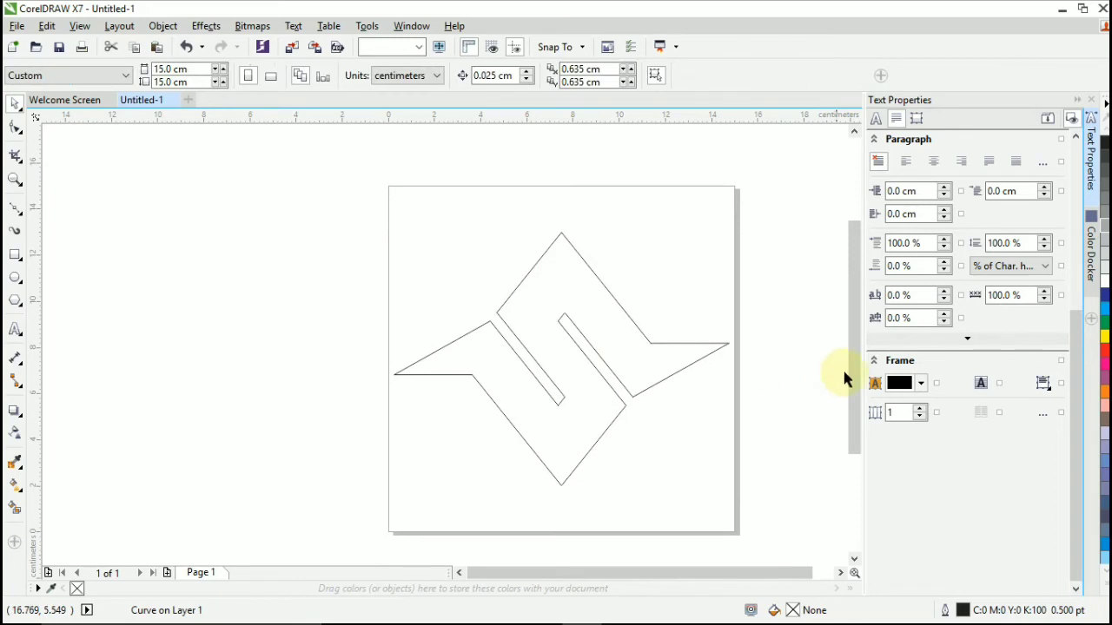
left_click(676, 360)
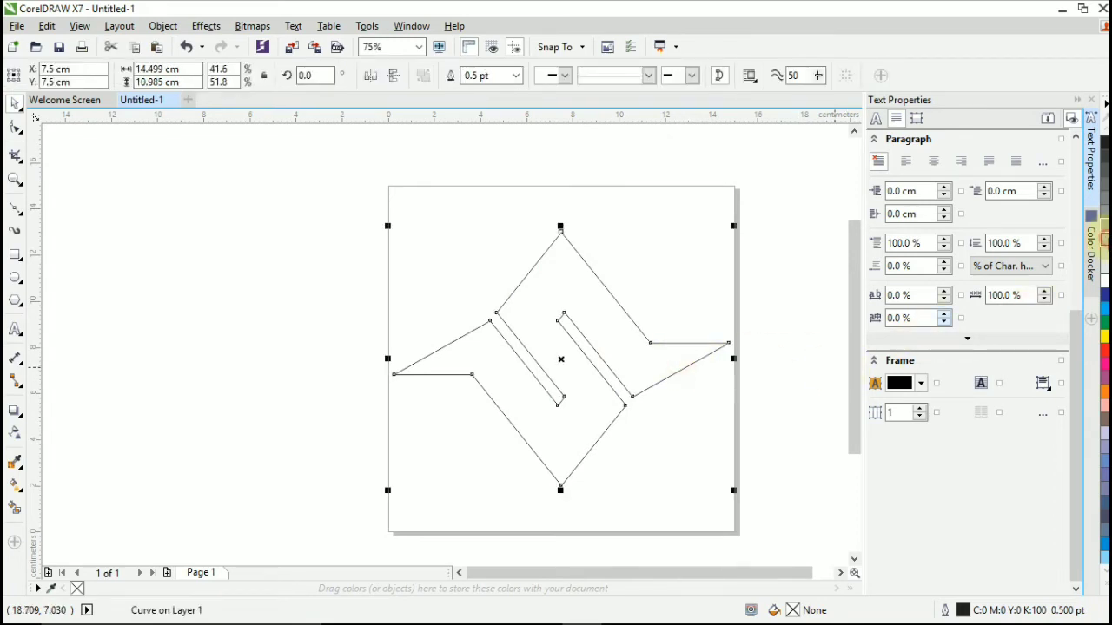
left_click(1103, 240)
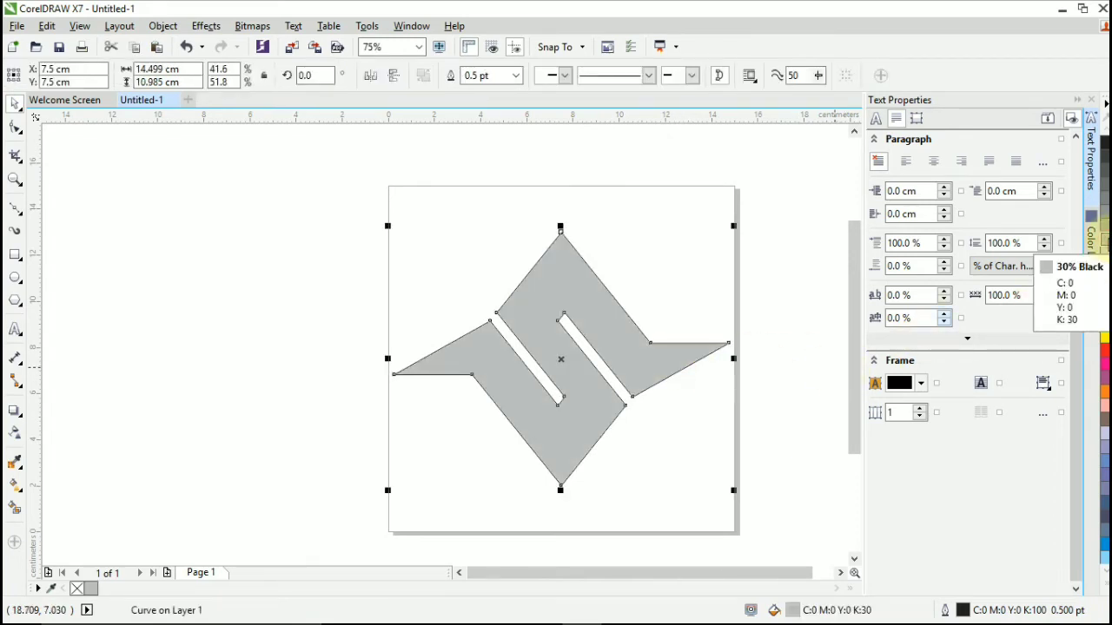
right_click(77, 590)
left_click(196, 446)
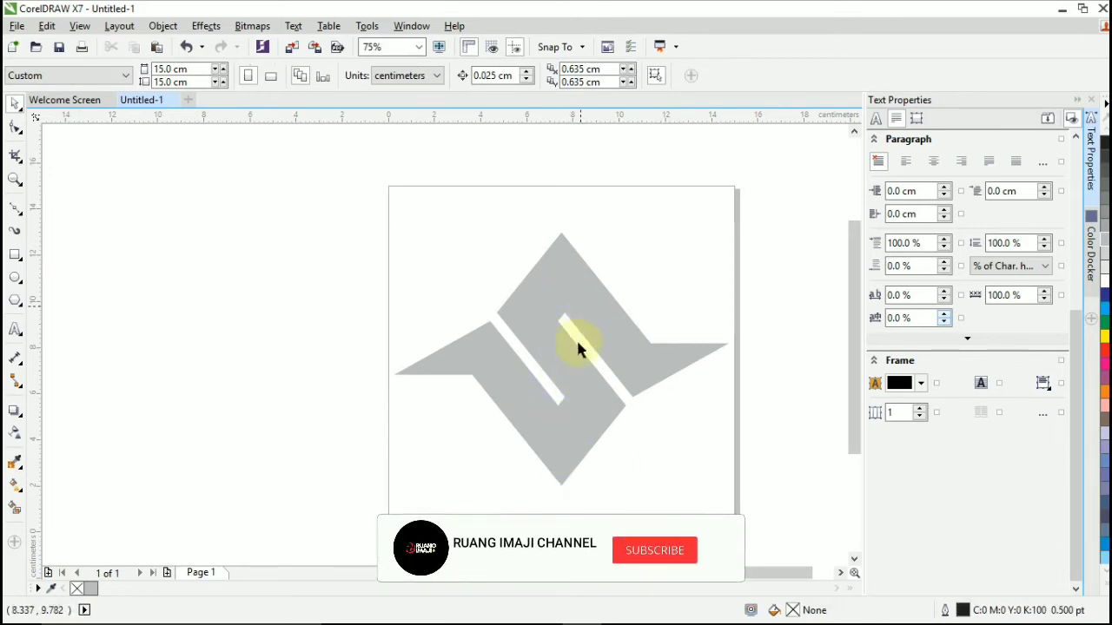
Draw a thin vertical rectangle about 0.21 cm wide and 2.19 cm tall just below the shape's bottom tip.
left_click(14, 254)
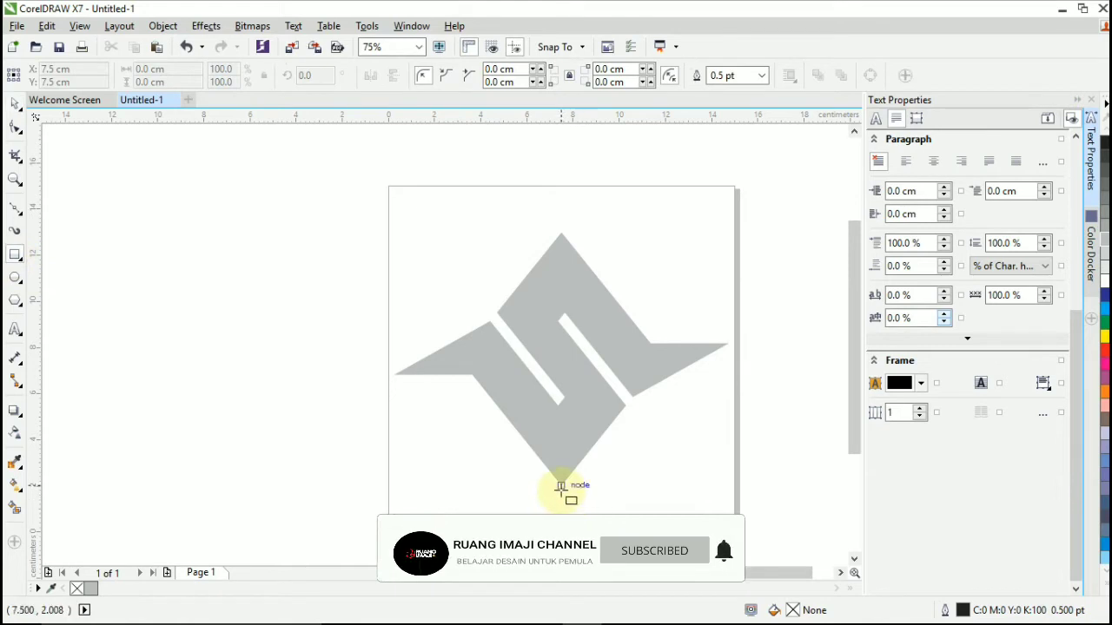
left_click(559, 498)
left_click_drag(560, 499, 562, 544)
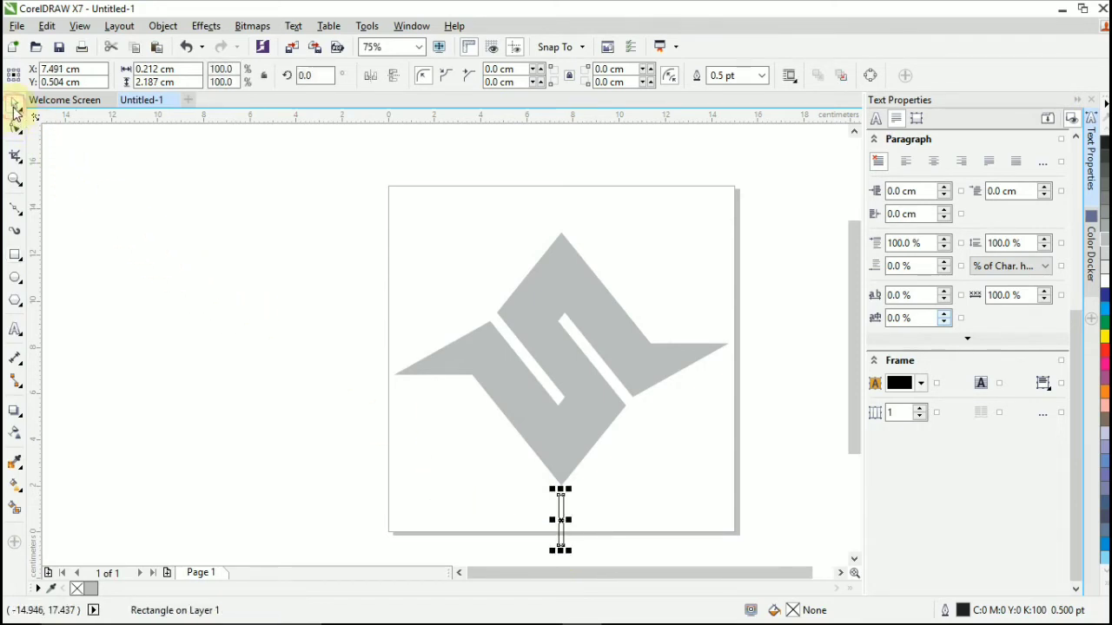
Fill the thin rectangle with rich black (C100 M100 Y100 K100) and remove its outline.
left_click(1104, 586)
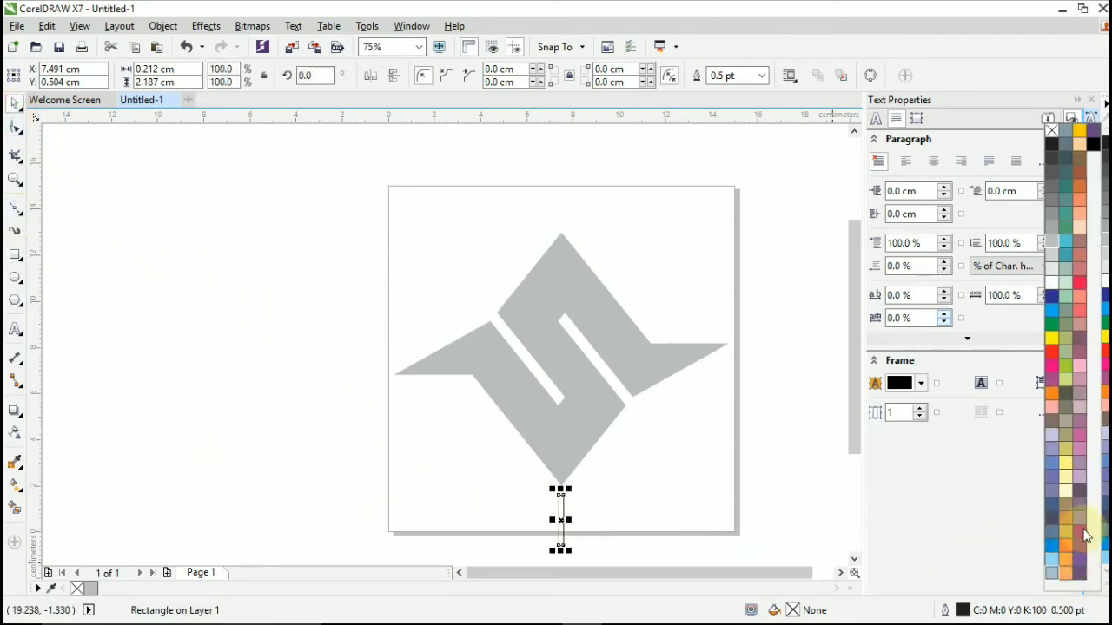
left_click(1093, 142)
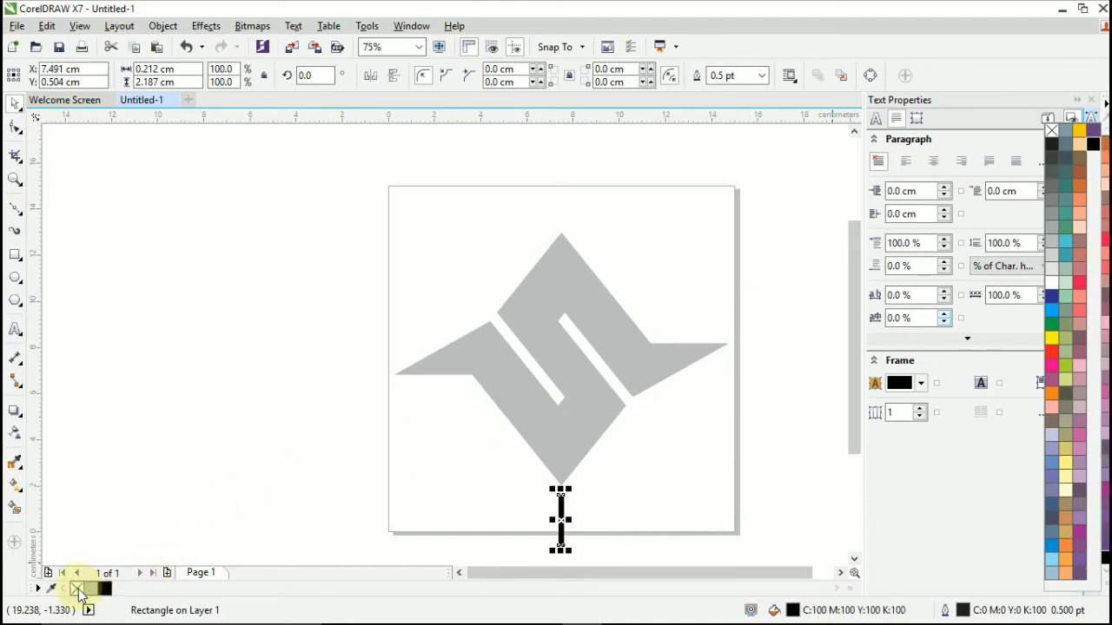
left_click(155, 442)
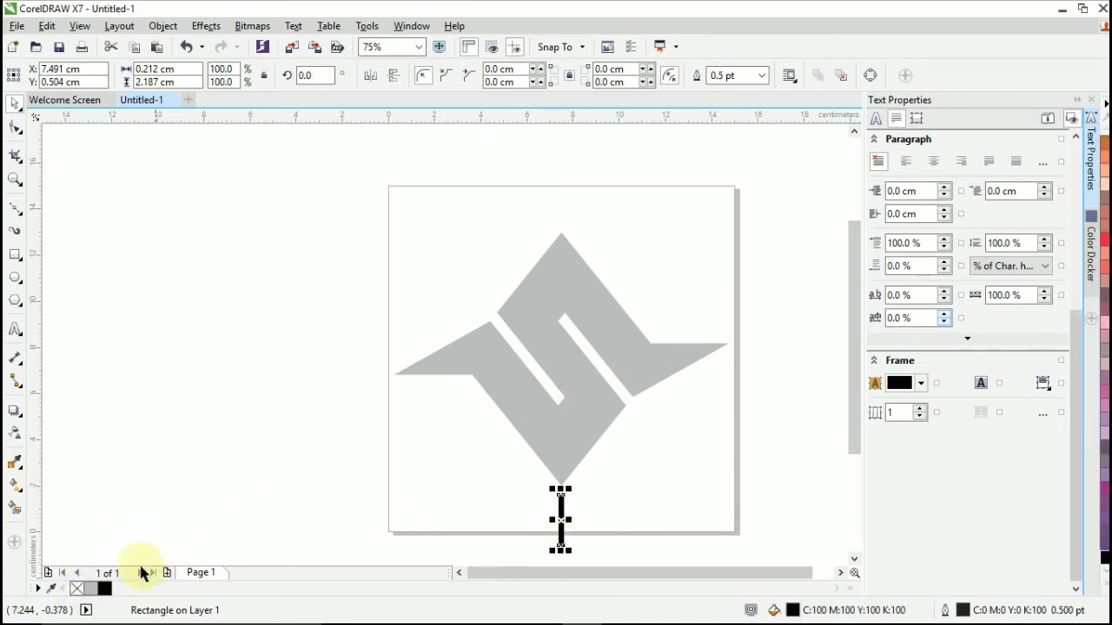
left_click(77, 589)
left_click(503, 539)
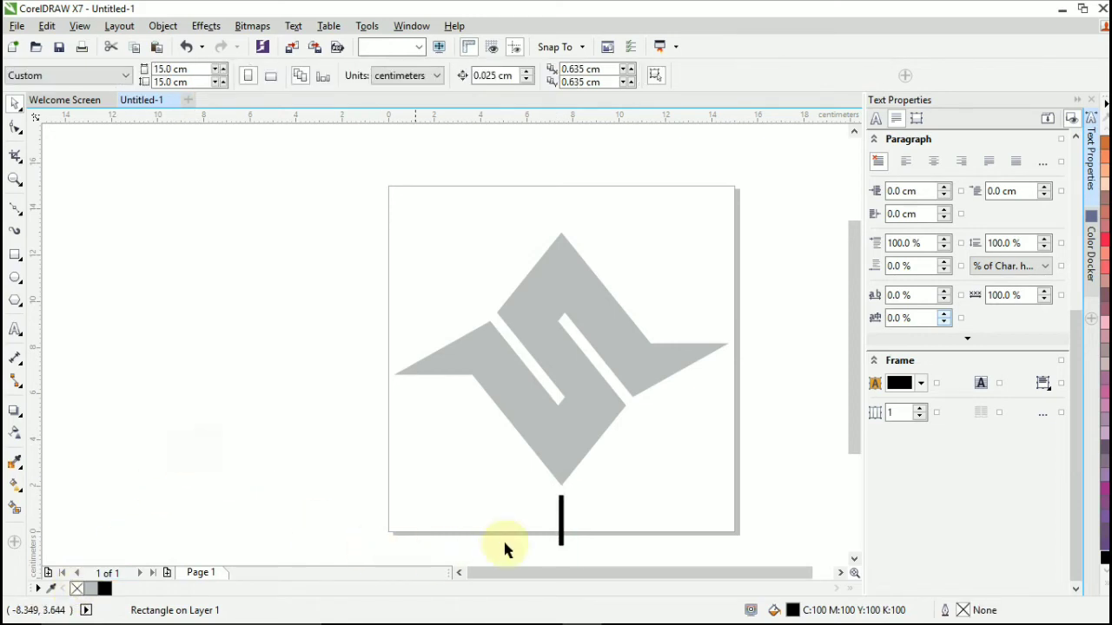
Narrow the thin black rectangle from its left side to about 0.16 cm wide.
left_click(560, 521)
scroll(564, 532, "up", 4)
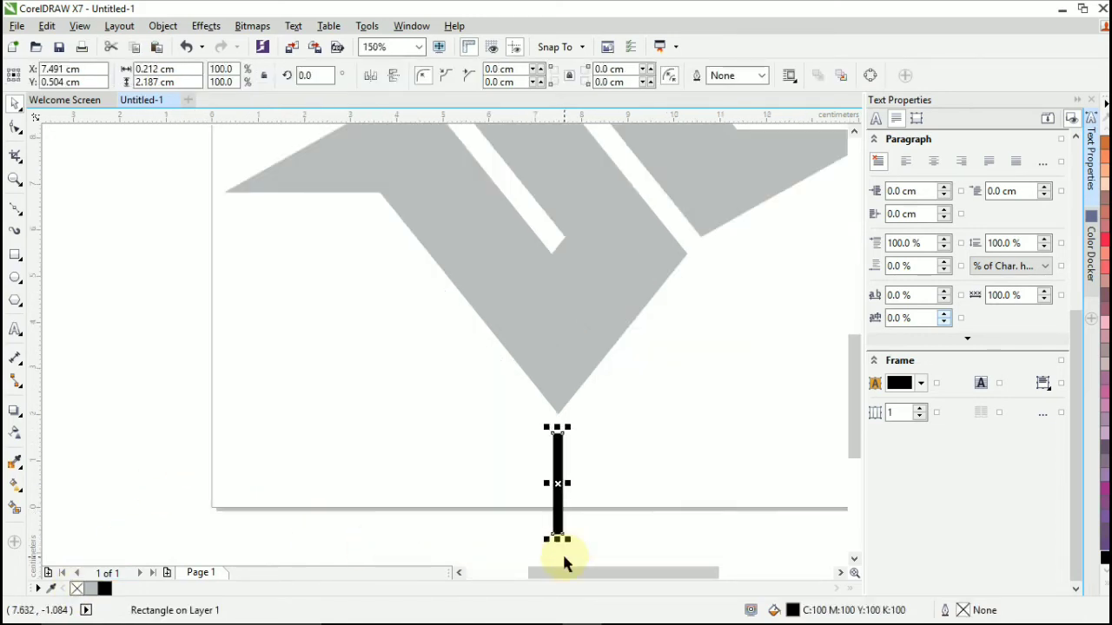
scroll(562, 507, "up", 3)
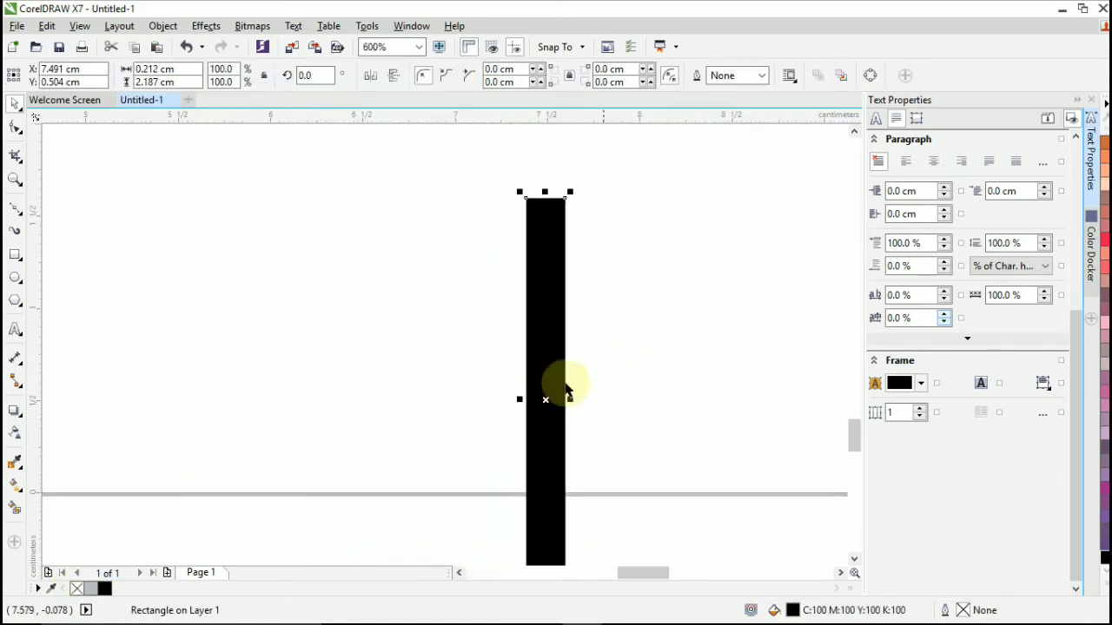
left_click_drag(520, 399, 534, 400)
scroll(532, 402, "down", 3)
scroll(602, 429, "down", 2)
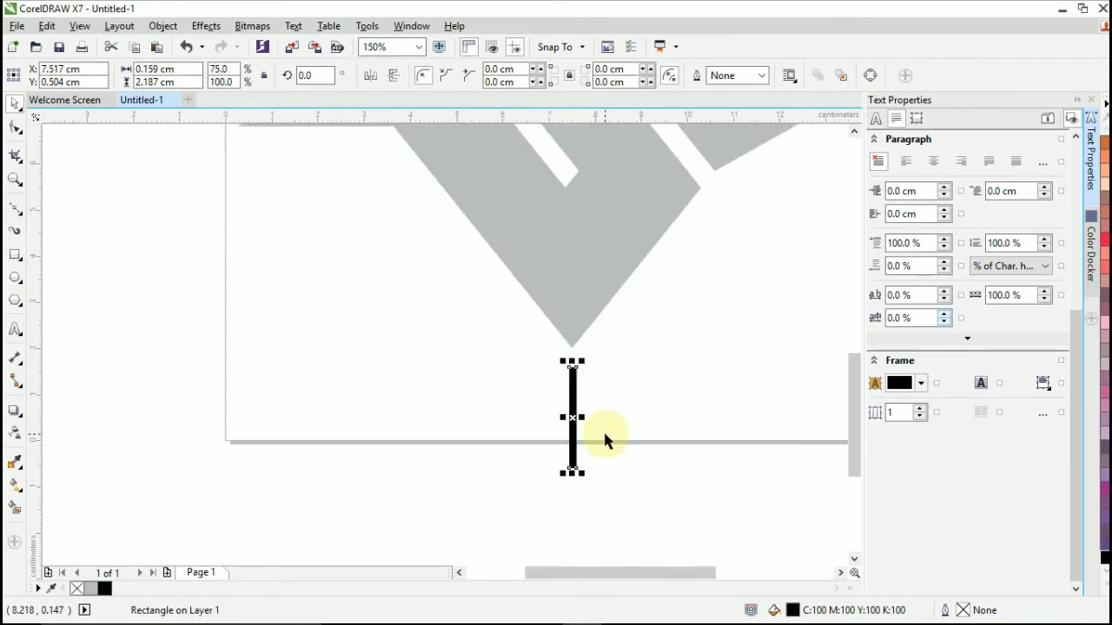
left_click(614, 453)
scroll(597, 453, "down", 1)
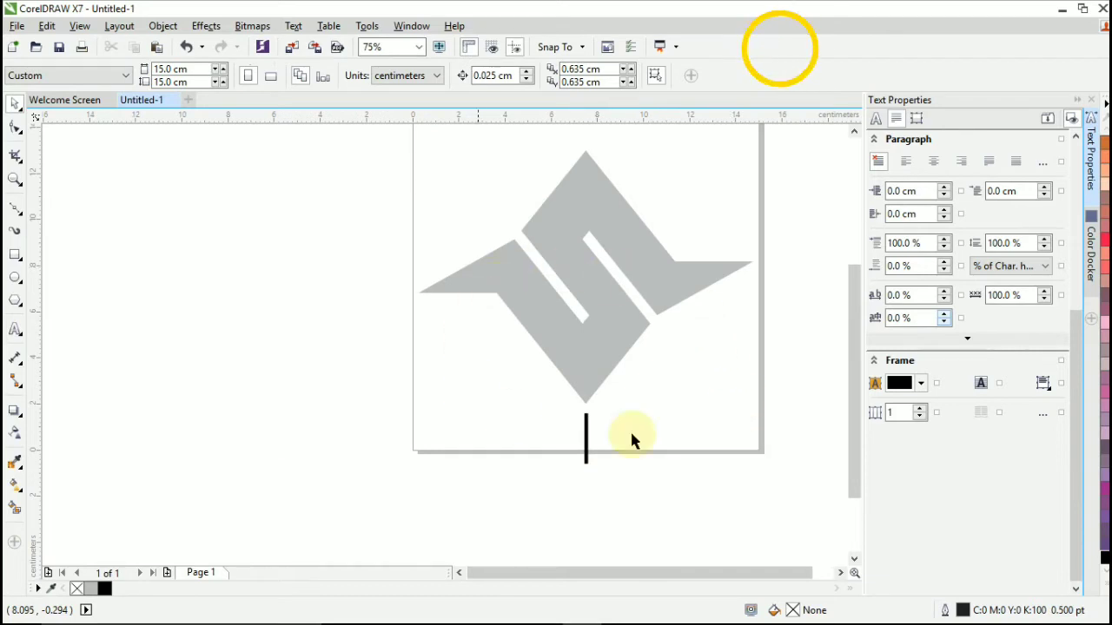
Copy and paste the grey S-like shape in place and fill the copy with 40% Black.
left_click(610, 313)
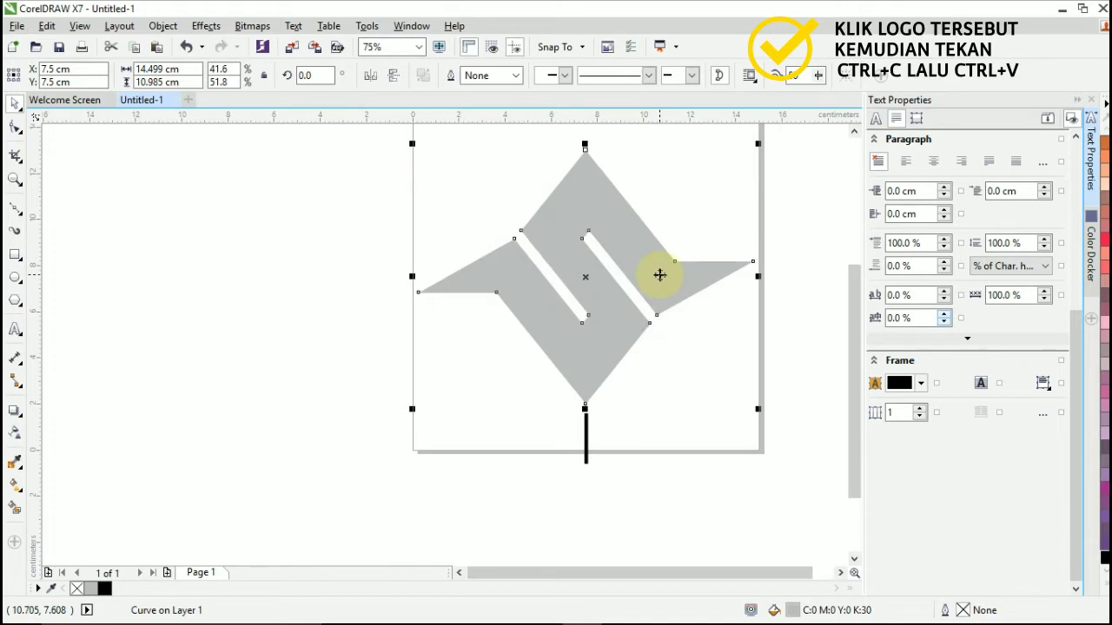
scroll(1104, 347, "down", 3)
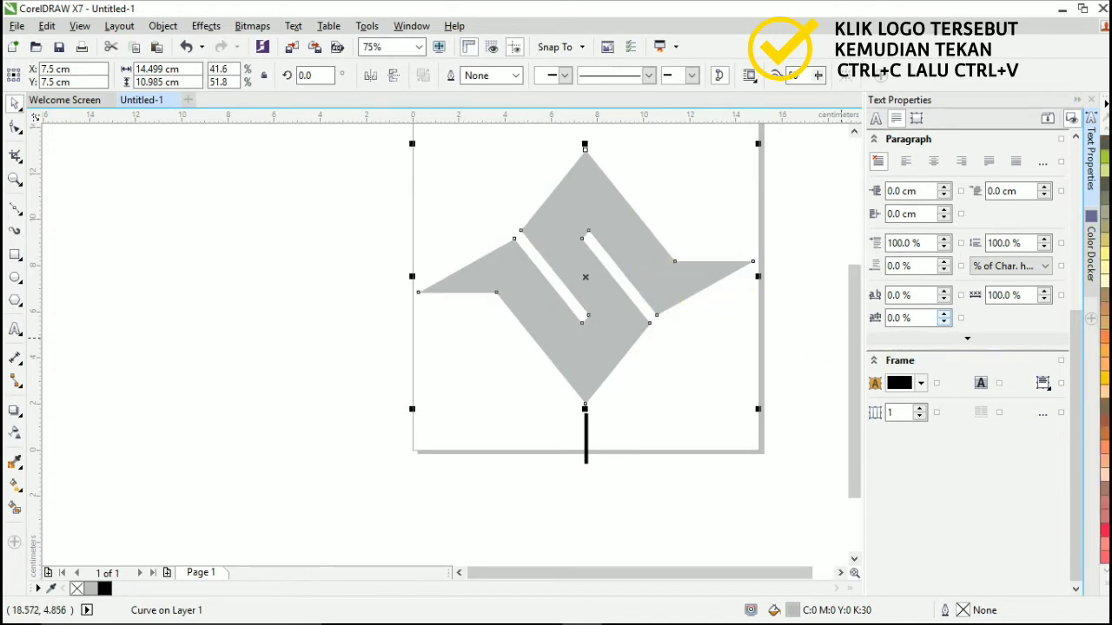
scroll(1104, 448, "down", 5)
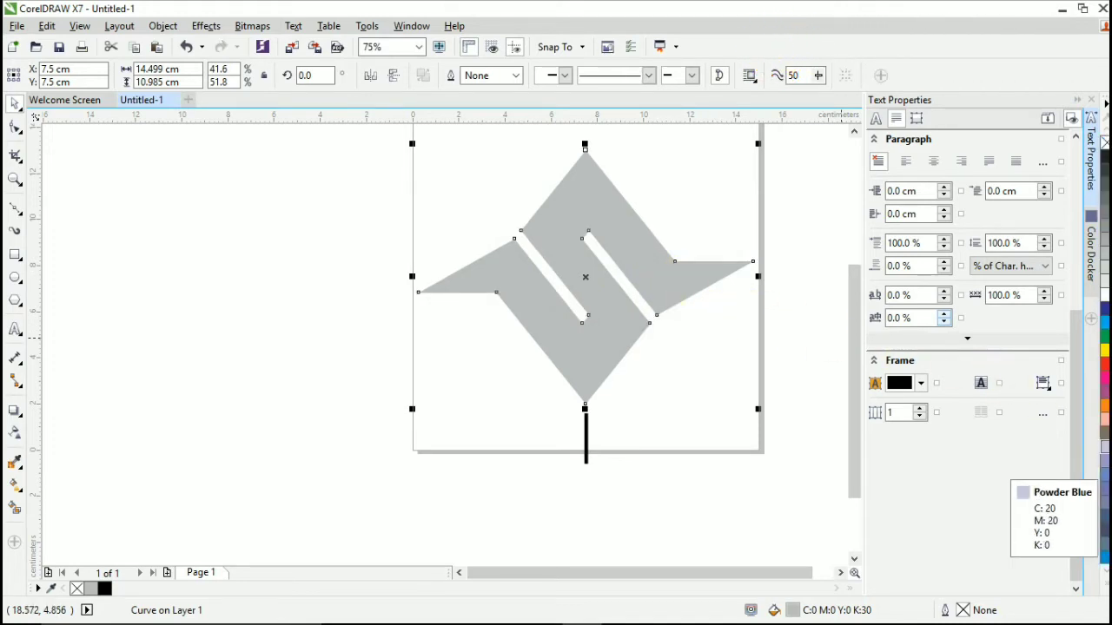
left_click(1106, 238)
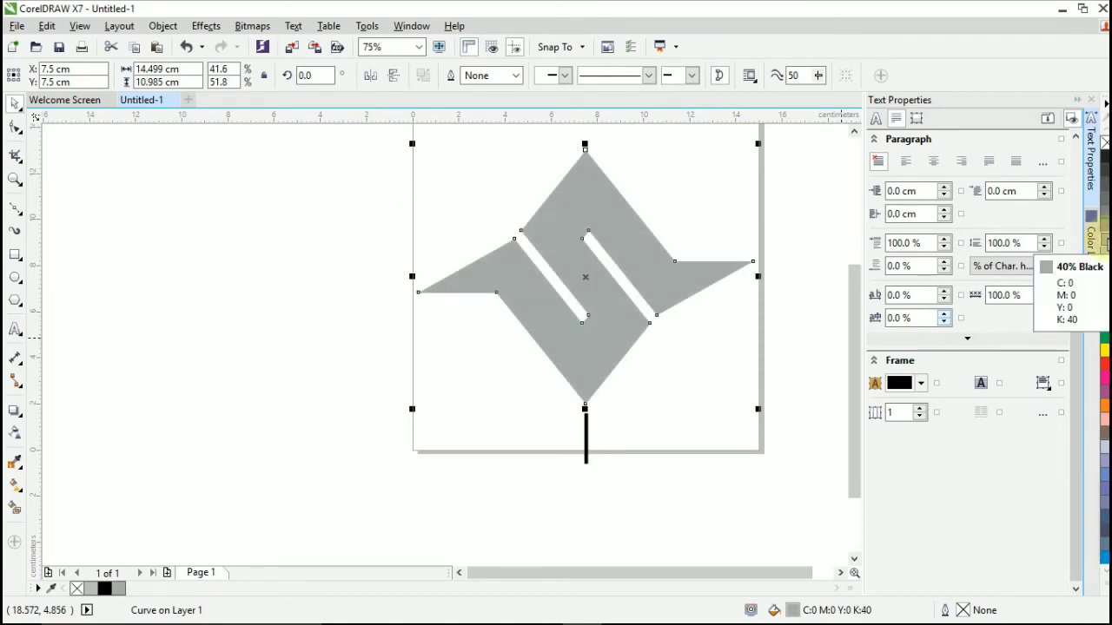
left_click(241, 224)
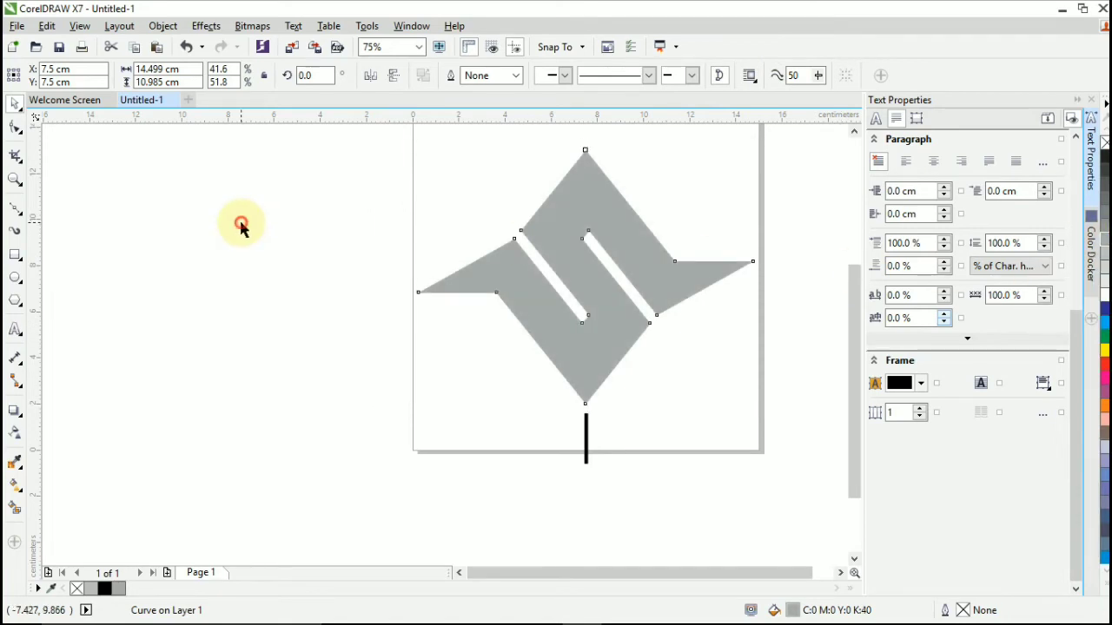
Draw a rectangle about 8.4 by 12.6 cm from the shape's top tip, covering its right half.
left_click(14, 256)
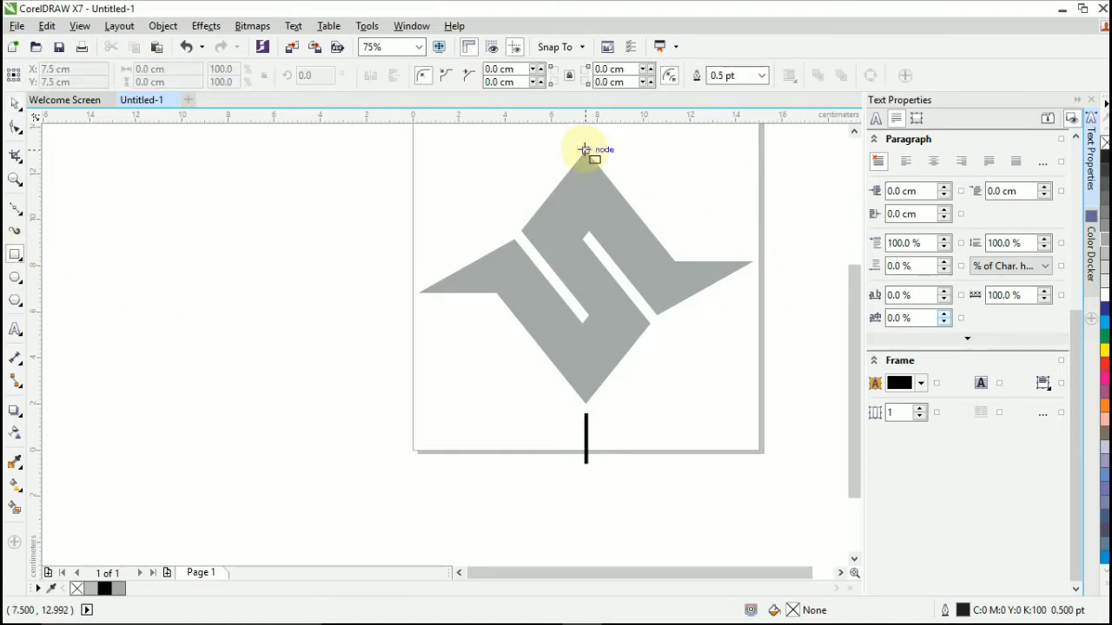
left_click_drag(584, 150, 782, 441)
left_click(15, 102)
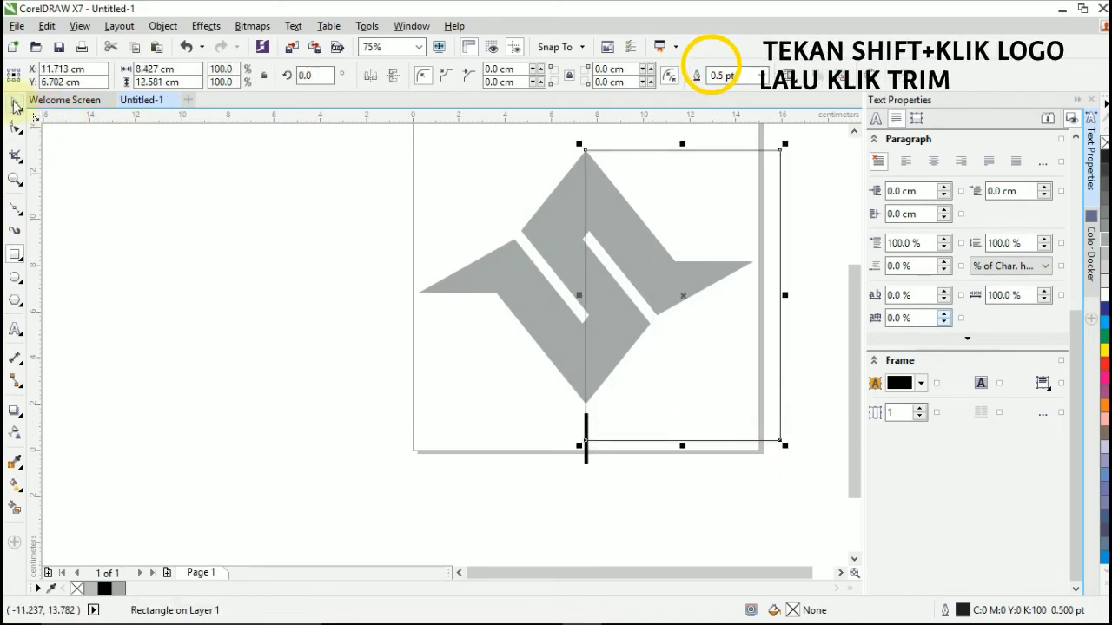
Trim the right half off the 40% Black copy using the large rectangle.
left_click(503, 278, "shift")
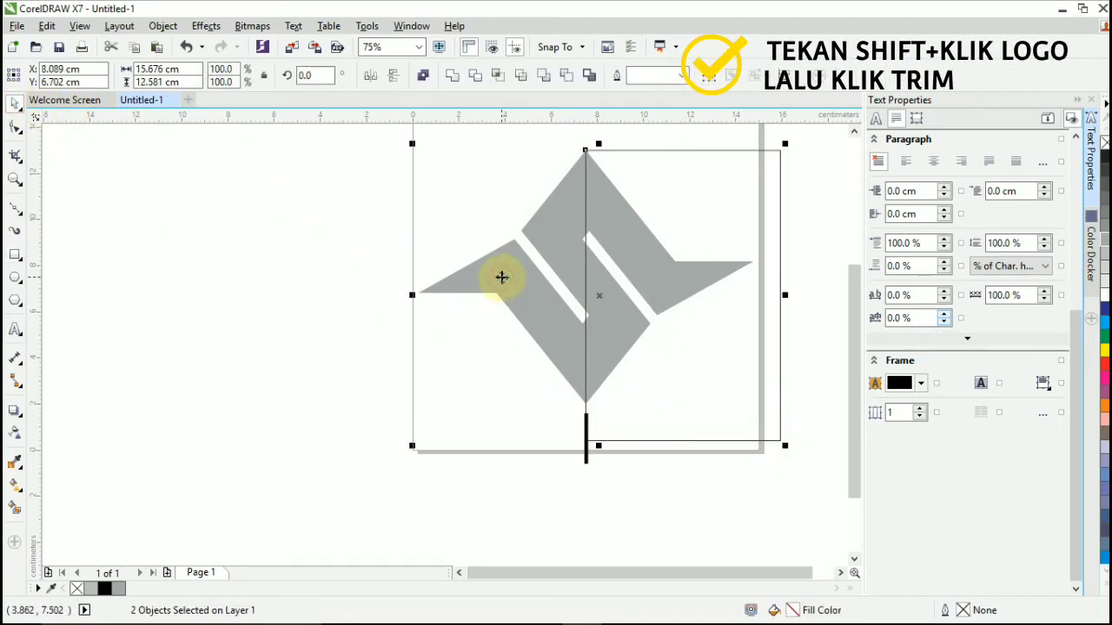
left_click(475, 77)
left_click(331, 264)
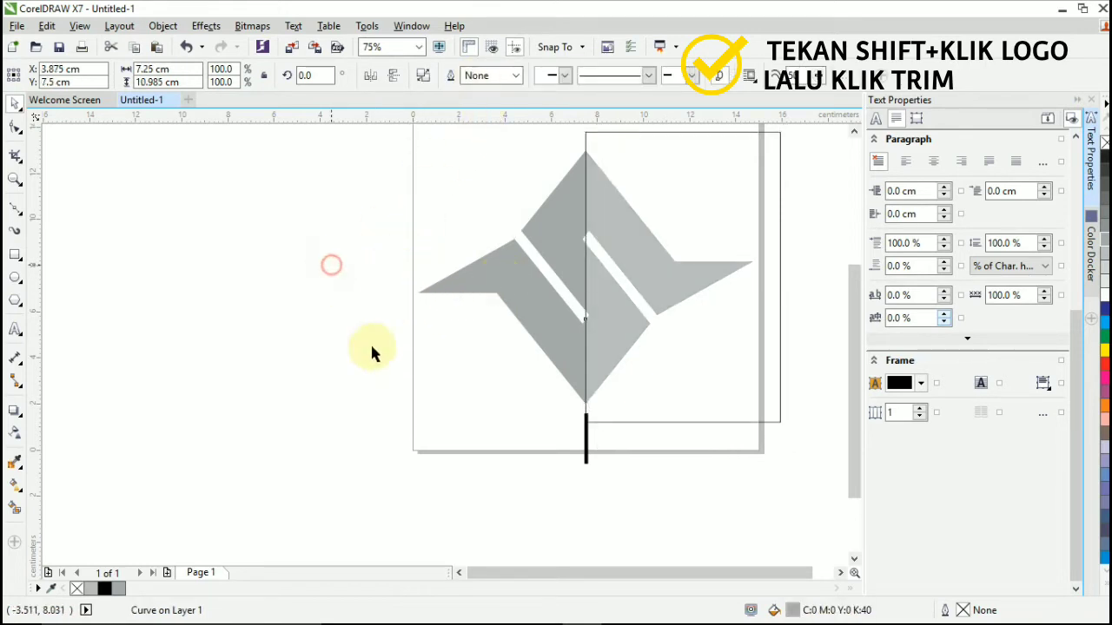
Delete the large outlined rectangle used for trimming.
left_click(731, 375)
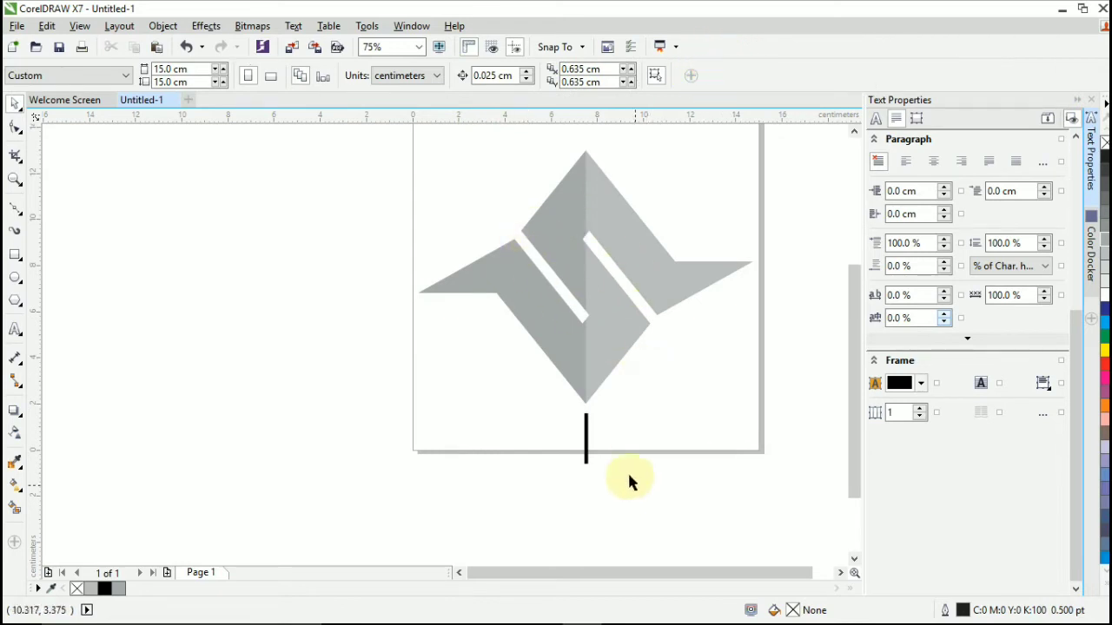
Add the artistic text SUPER NINJA on two lines, to the left of the black stem.
left_click(15, 330)
left_click(377, 431)
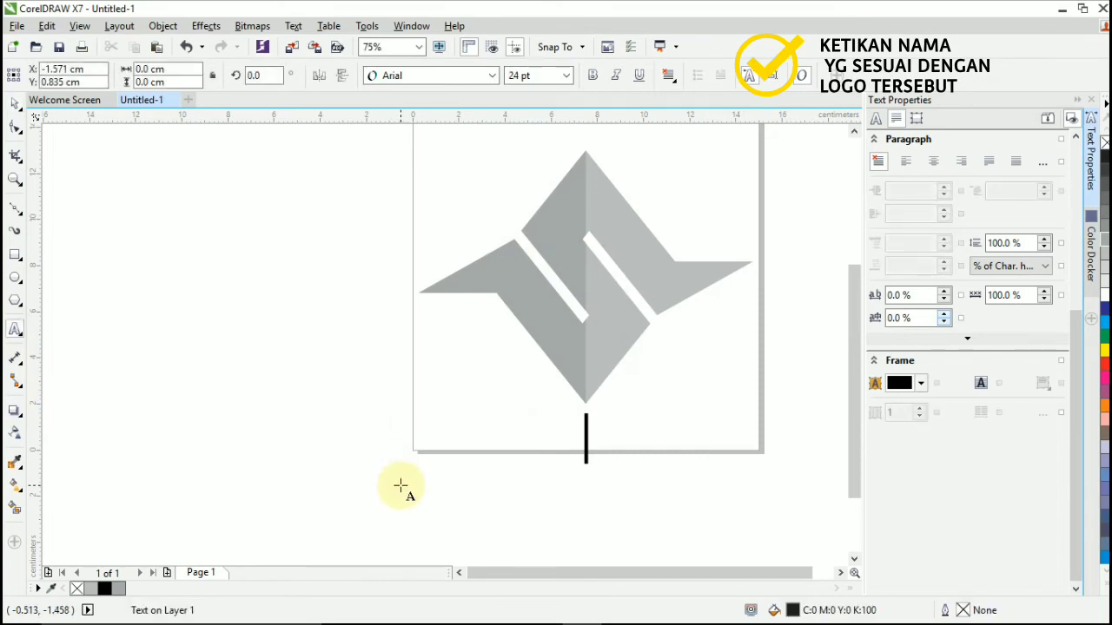
type("SU")
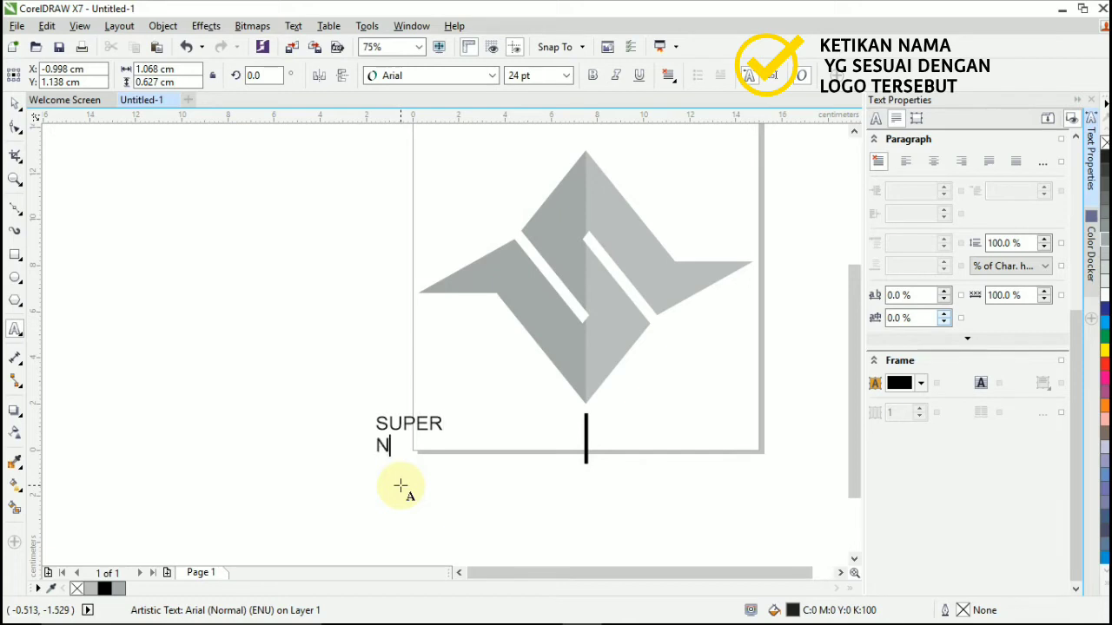
type("PER")
key("Return")
type("NINJA")
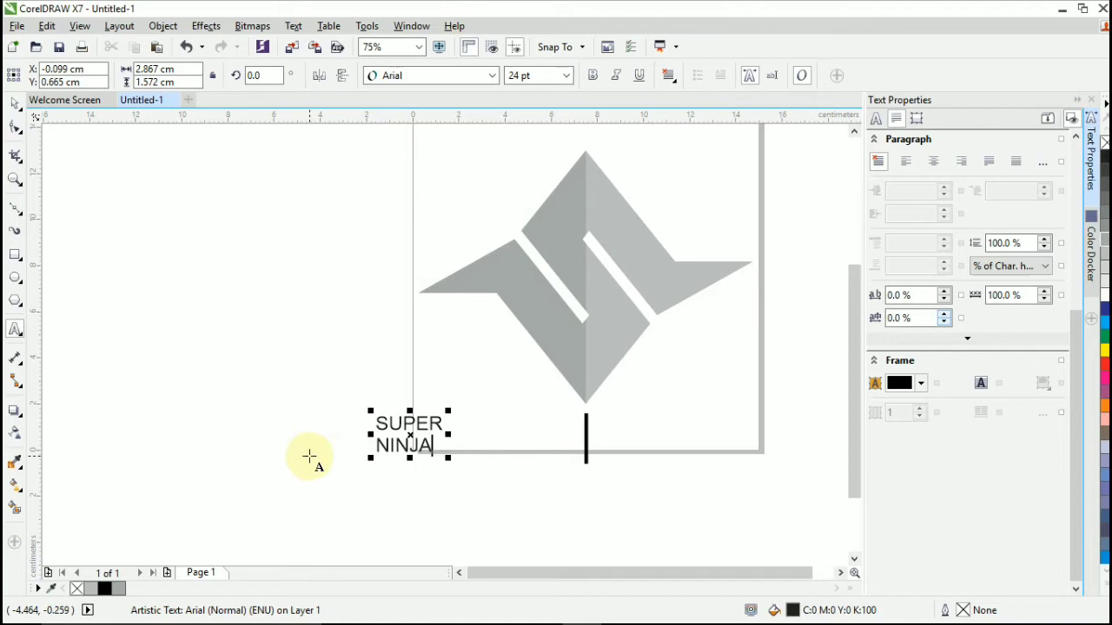
Set the SUPER NINJA text's character spacing to 200% and its font to Swis721 Lt BT.
left_click(13, 106)
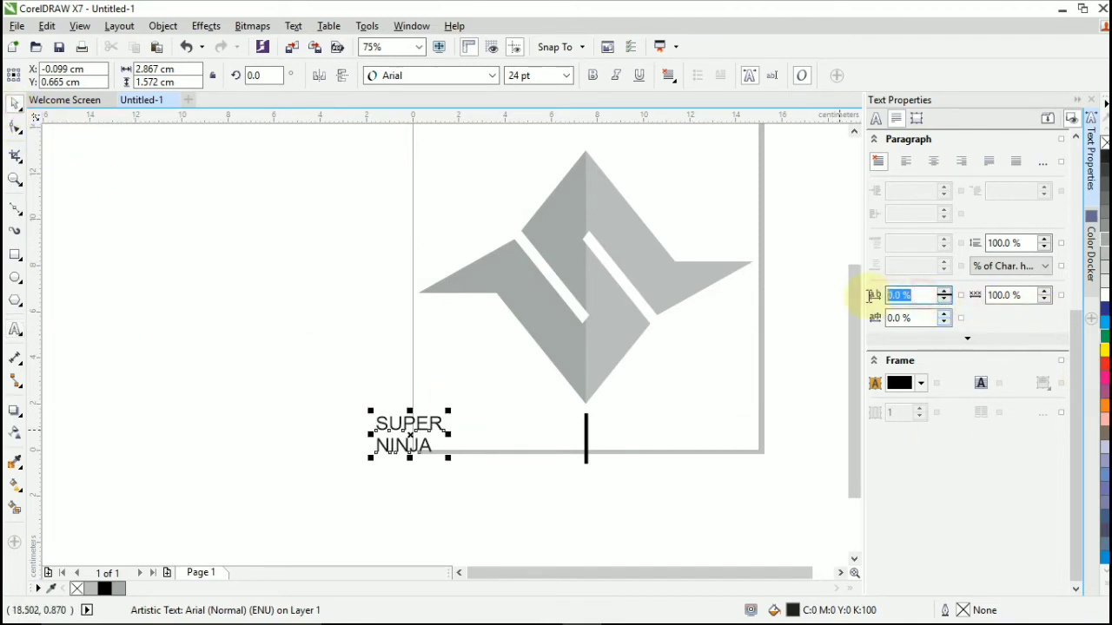
type("200")
key("Return")
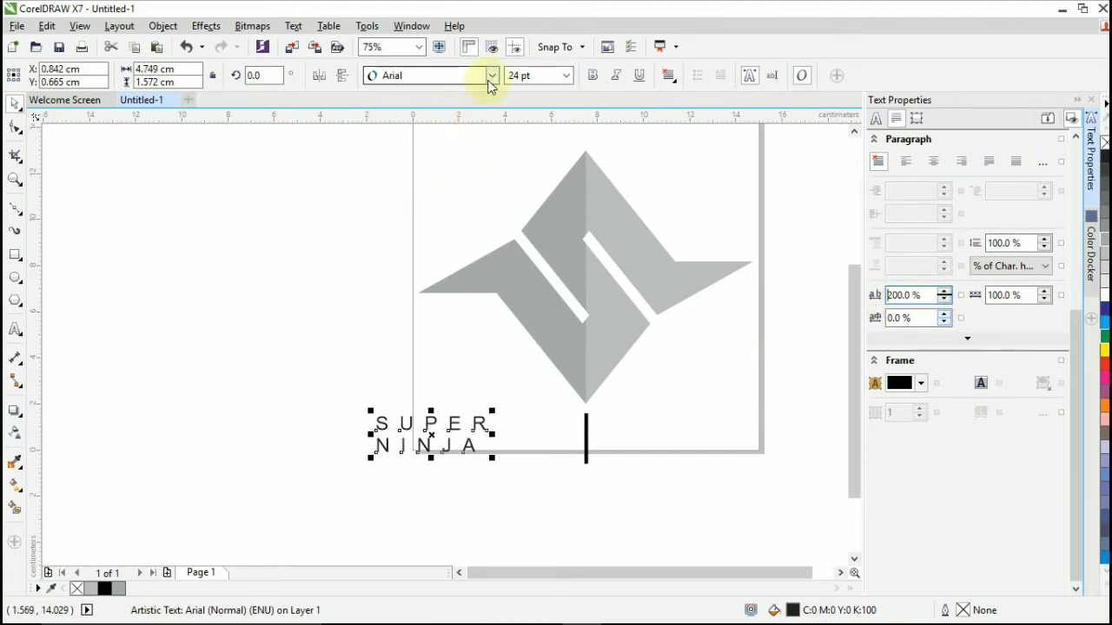
left_click(490, 77)
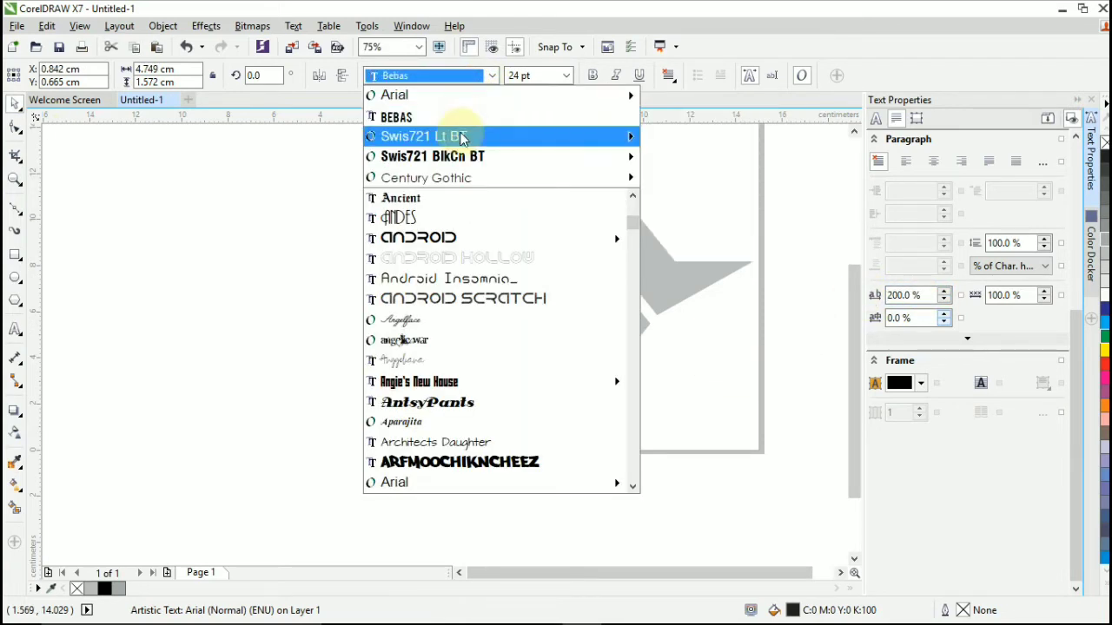
left_click(467, 139)
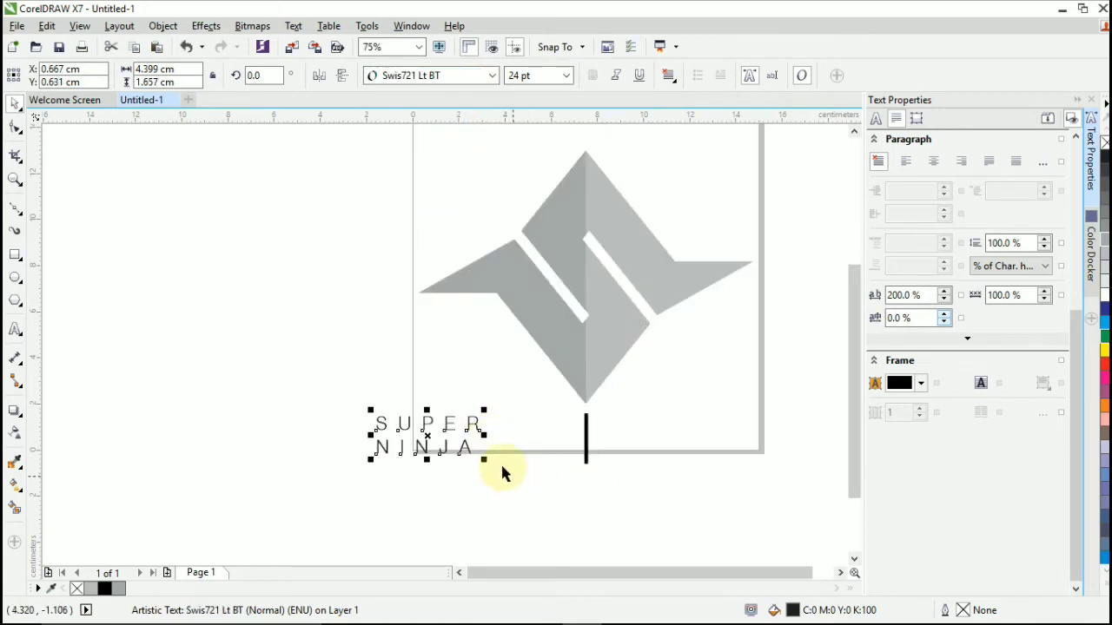
Enlarge the SUPER NINJA text to about 6 by 2.3 cm and break it apart into separate lines.
left_click_drag(472, 446, 551, 458)
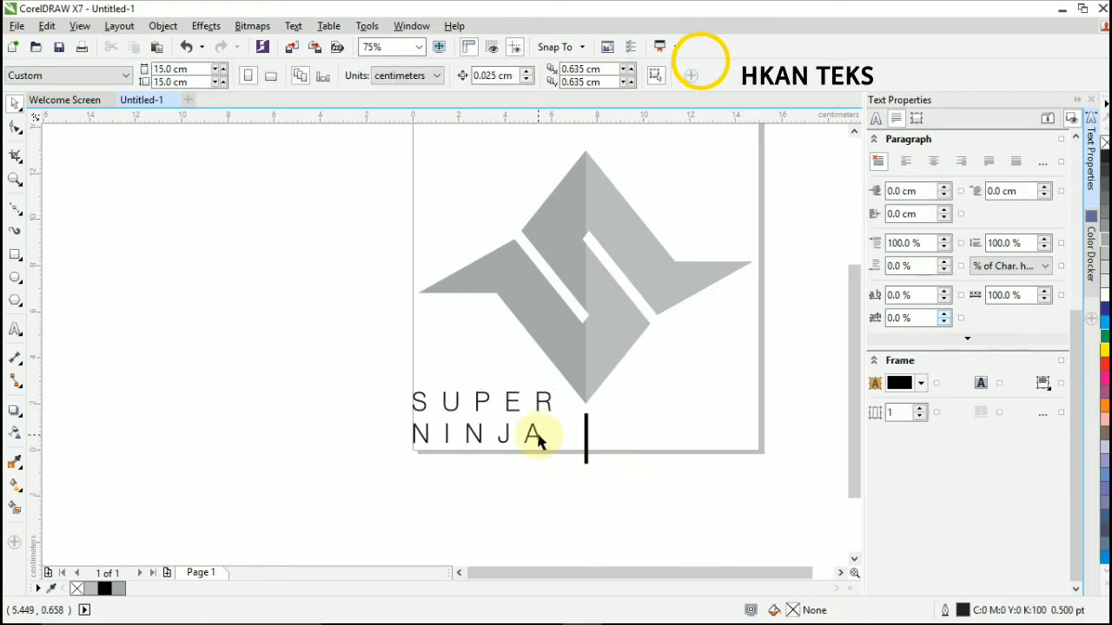
left_click(527, 435)
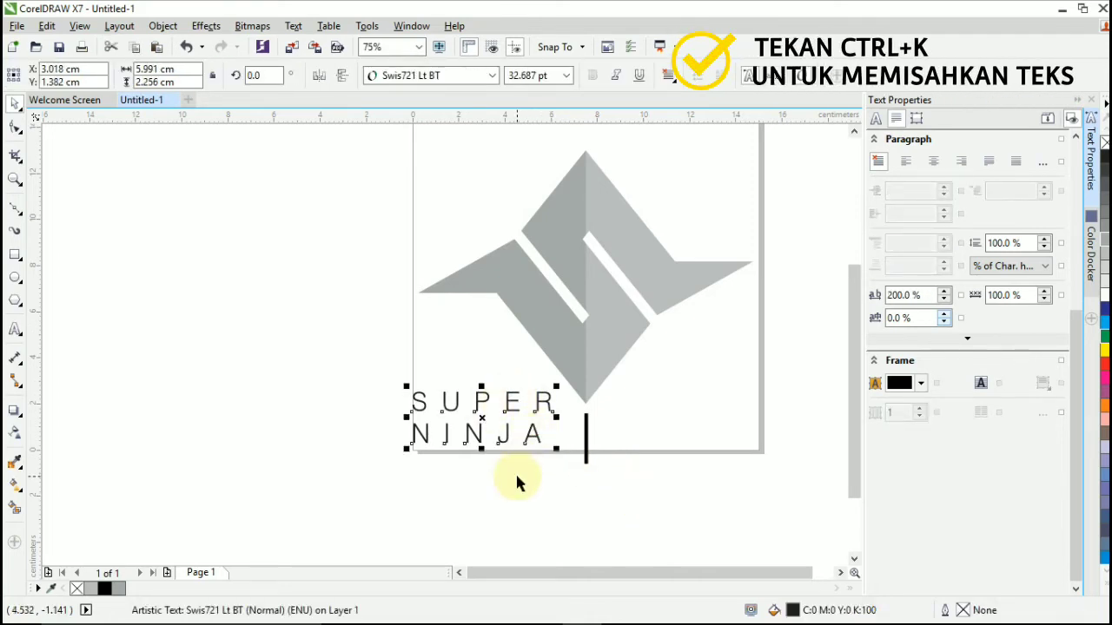
key("ctrl+k")
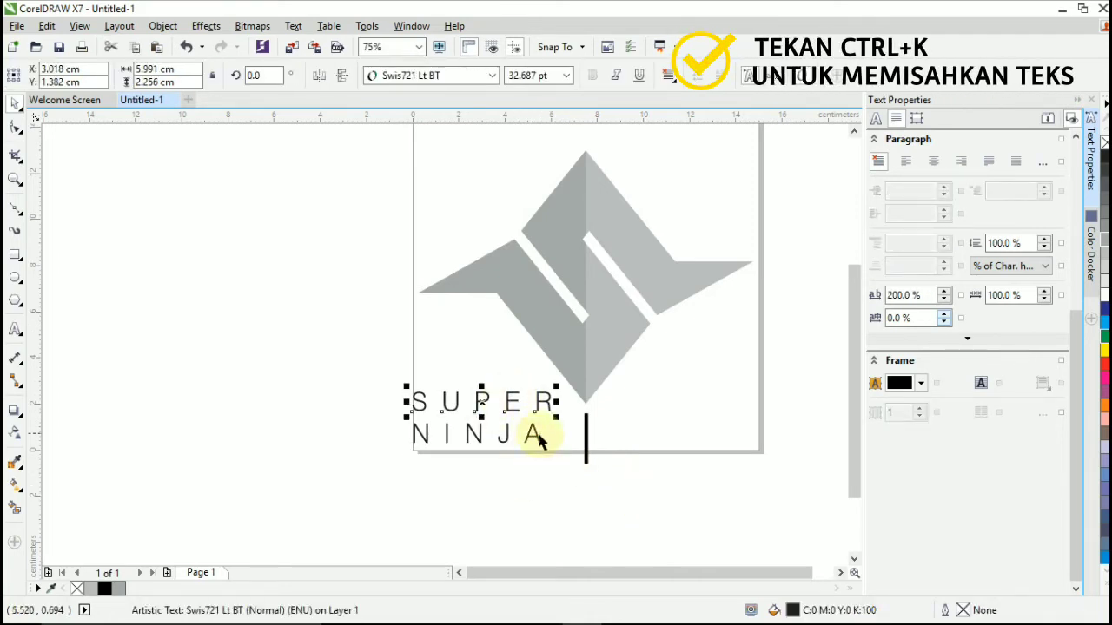
Place SUPER to the left and NINJA to the right of the black stem, level with each other.
key("F8")
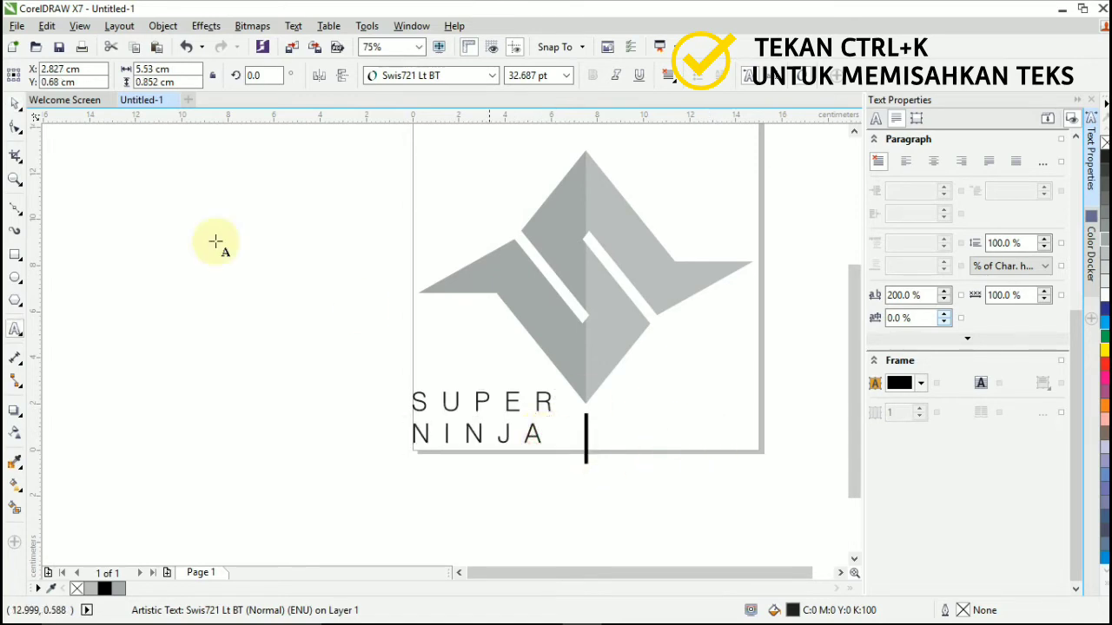
left_click(14, 105)
left_click_drag(529, 435, 726, 426)
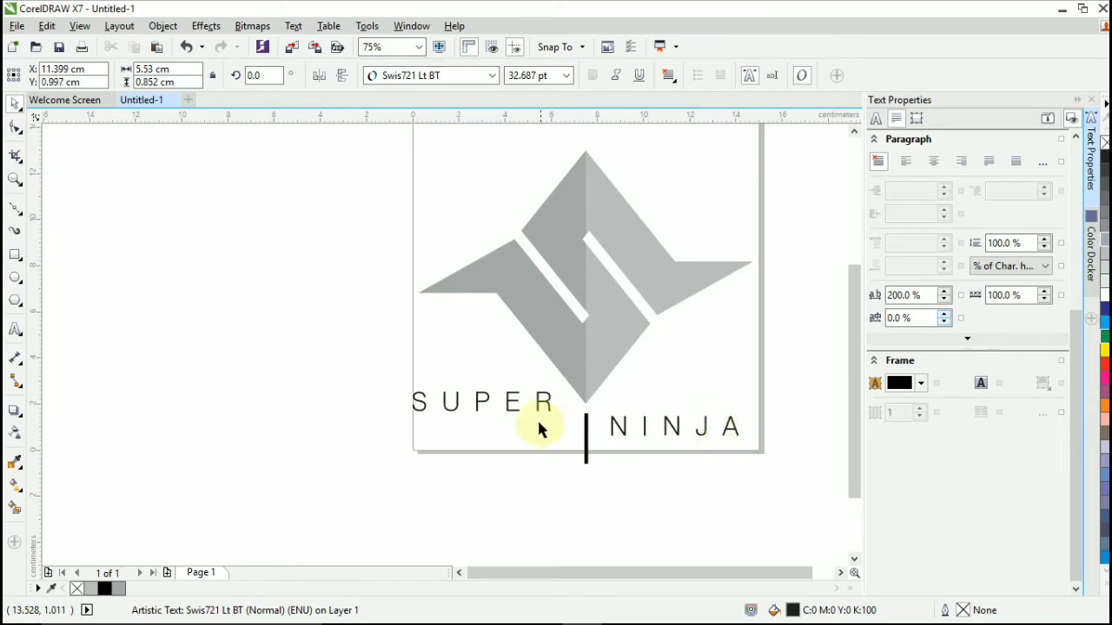
left_click_drag(548, 406, 569, 437)
left_click_drag(669, 434, 650, 436)
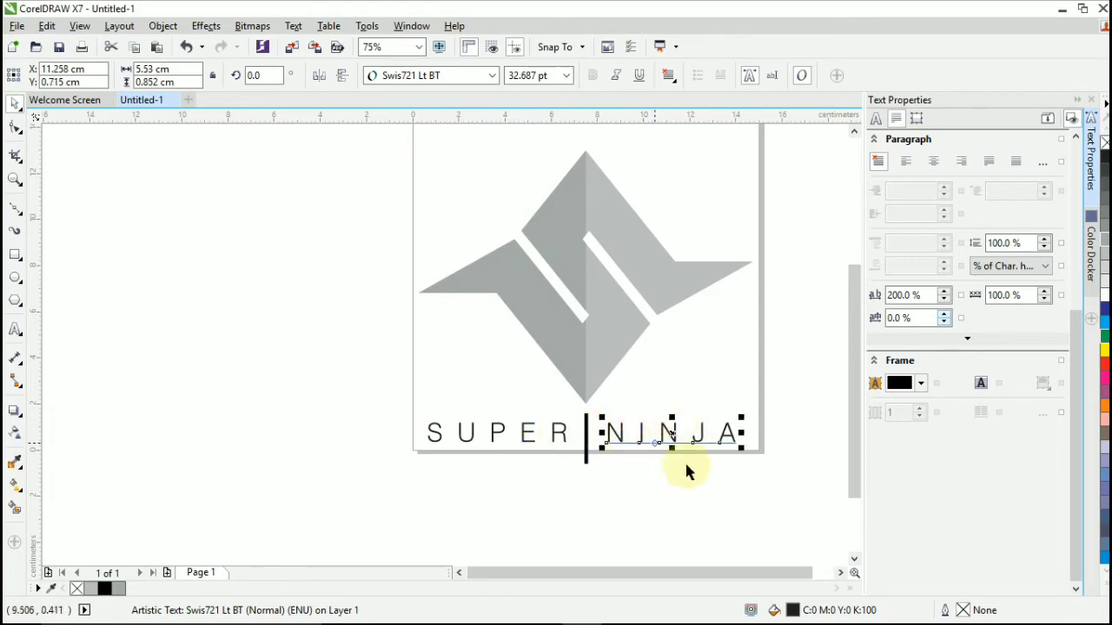
Set the character spacing of NINJA to 300%.
double_click(920, 295)
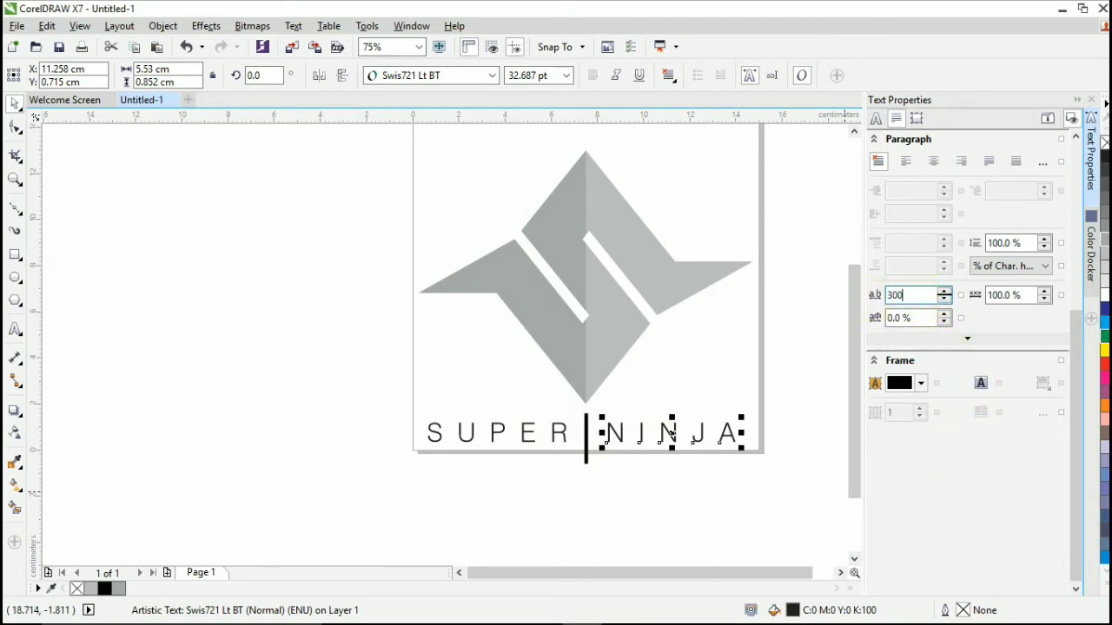
type("300")
key("Return")
left_click(686, 503)
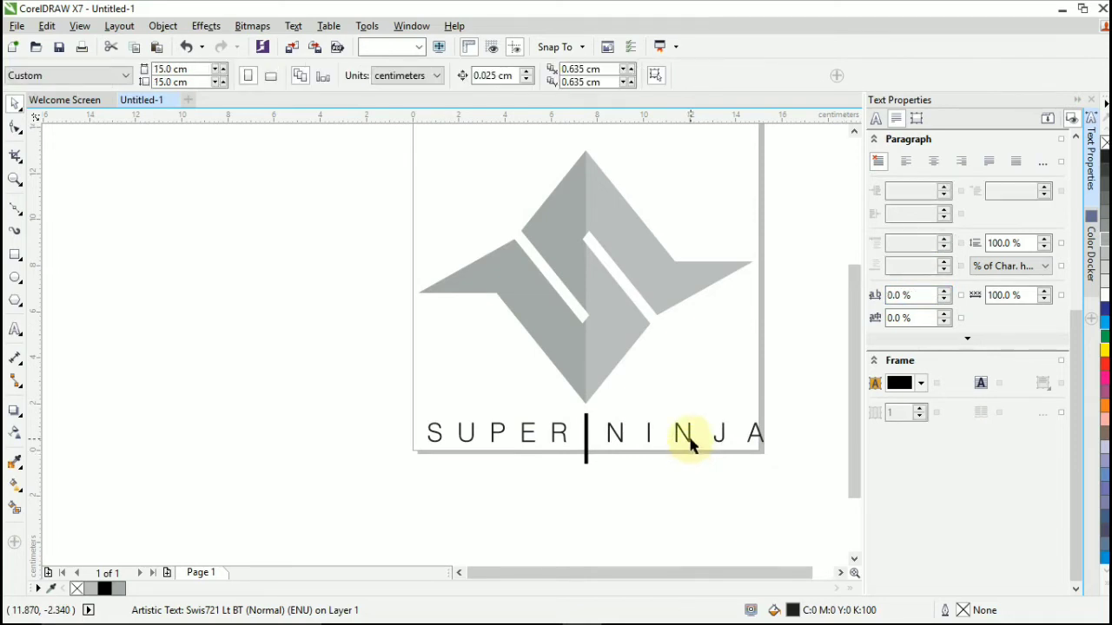
Change the font of NINJA to Swis721 BlkCn BT.
left_click(690, 443)
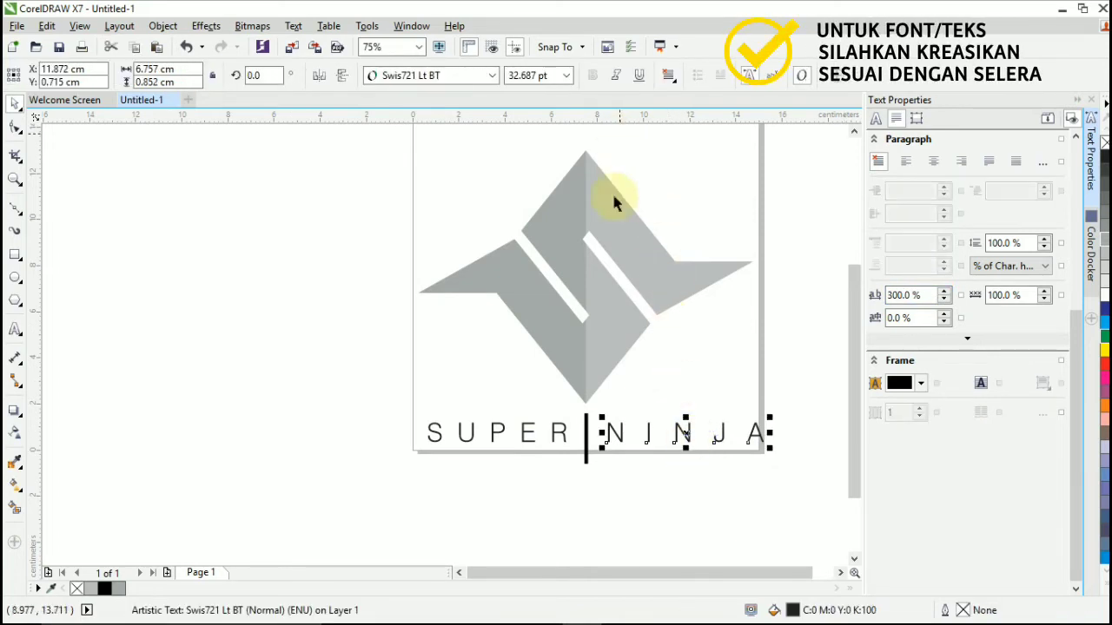
left_click(492, 75)
mouse_move(472, 109)
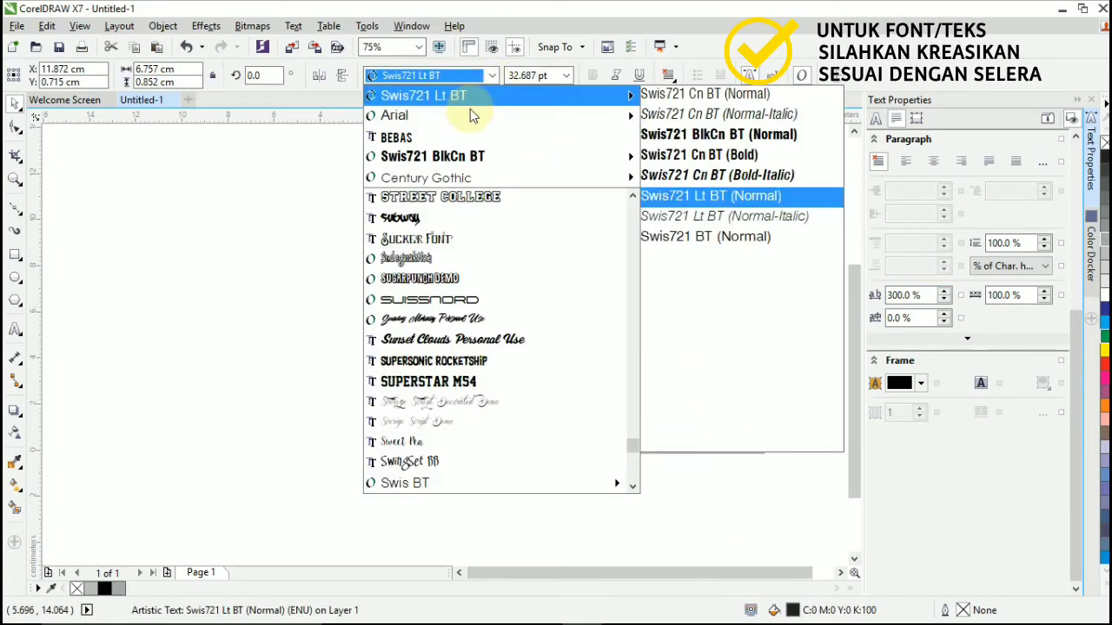
mouse_move(489, 157)
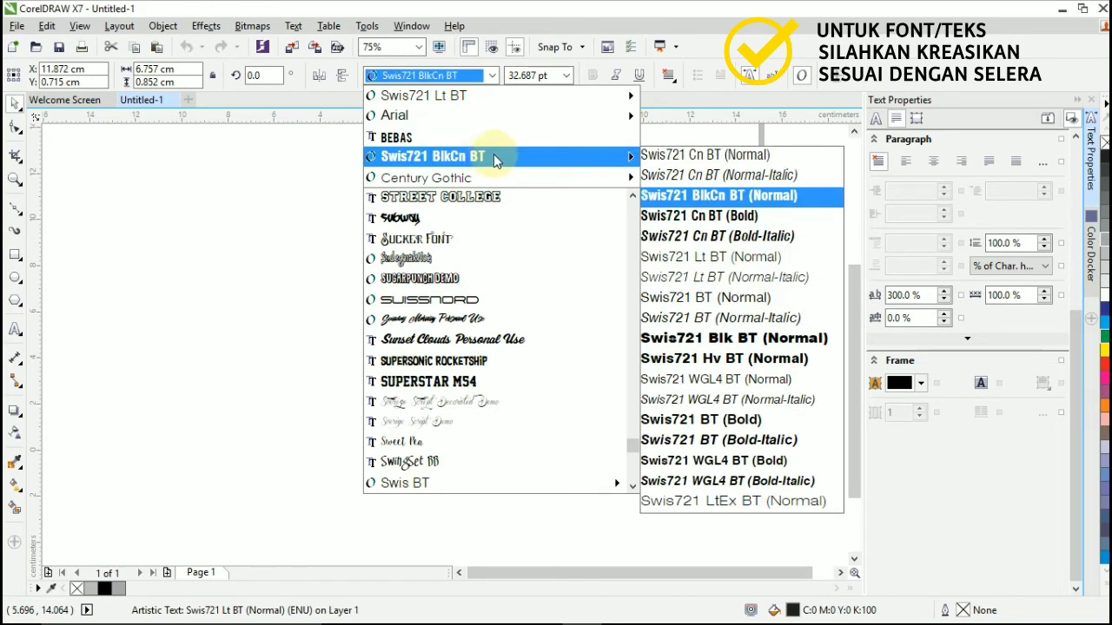
left_click(606, 159)
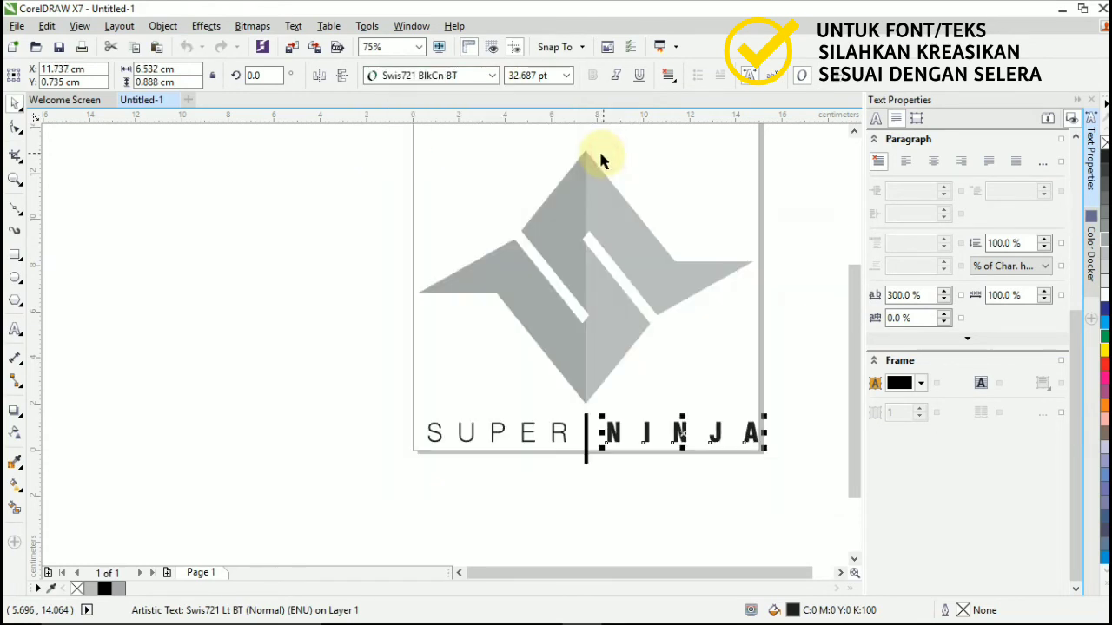
left_click(702, 487)
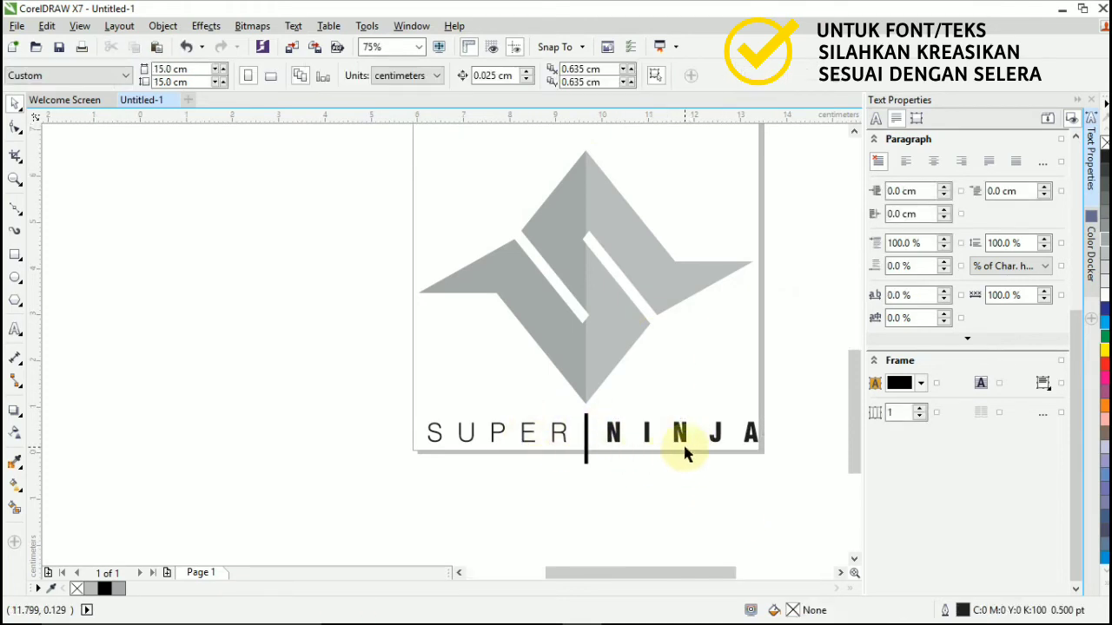
Set the width of the word SUPER to 6 cm.
scroll(616, 446, "up", 1)
scroll(616, 448, "down", 1)
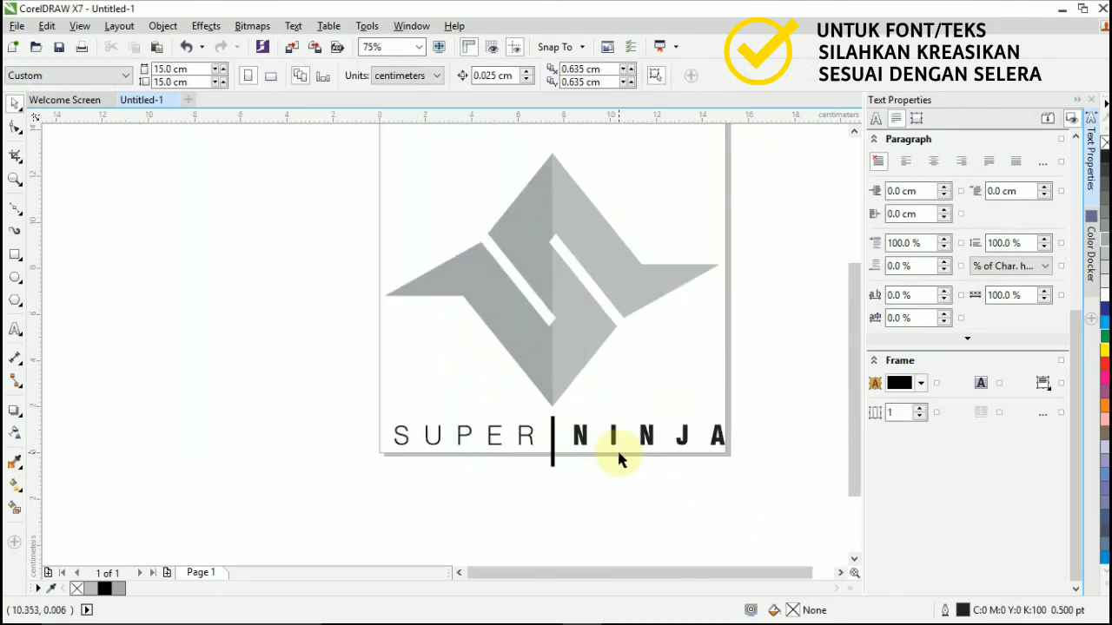
left_click(532, 445)
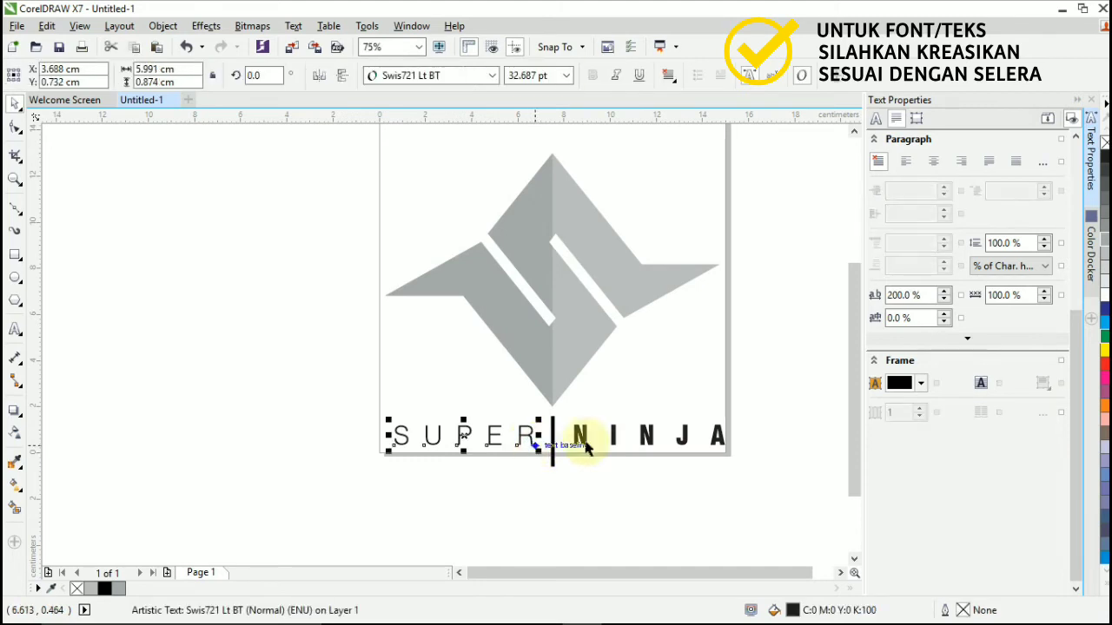
left_click(570, 441)
left_click(524, 442)
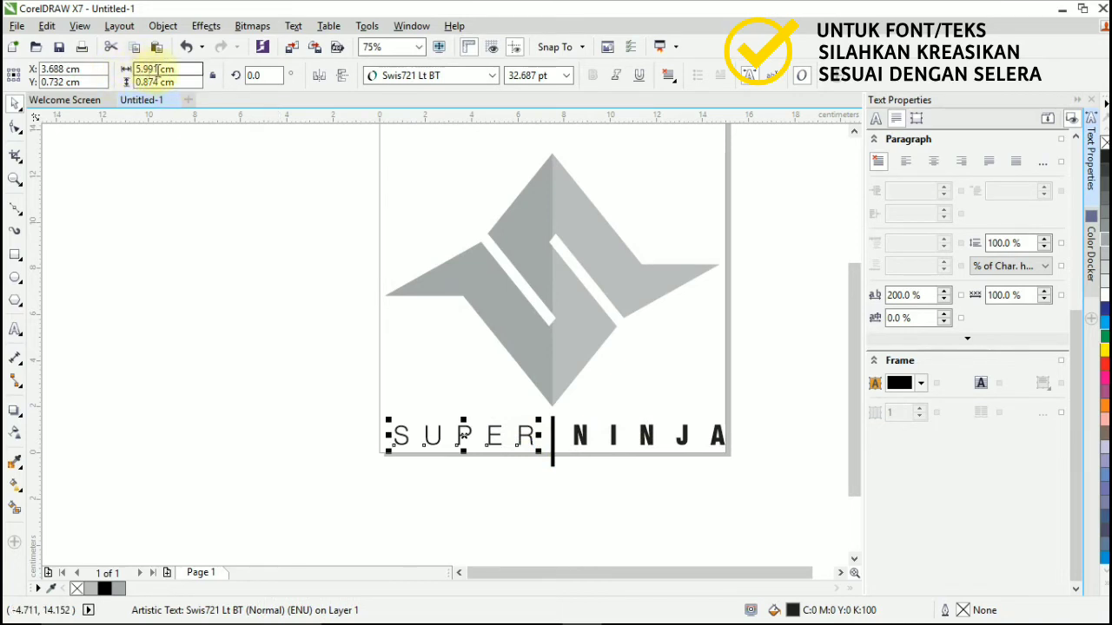
left_click(158, 69)
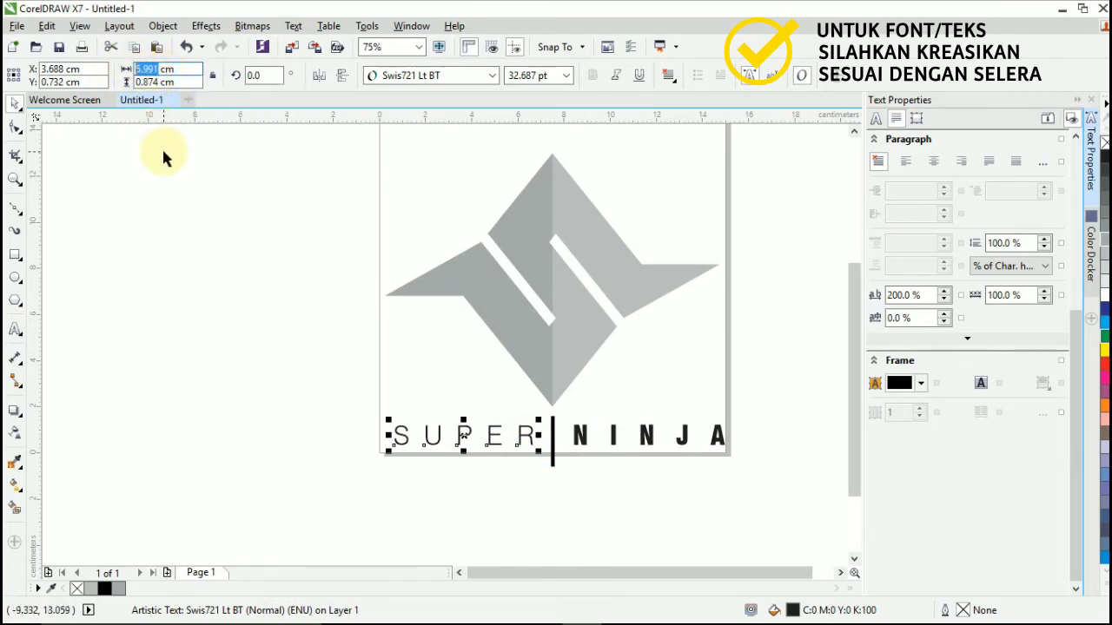
type("6")
key("Return")
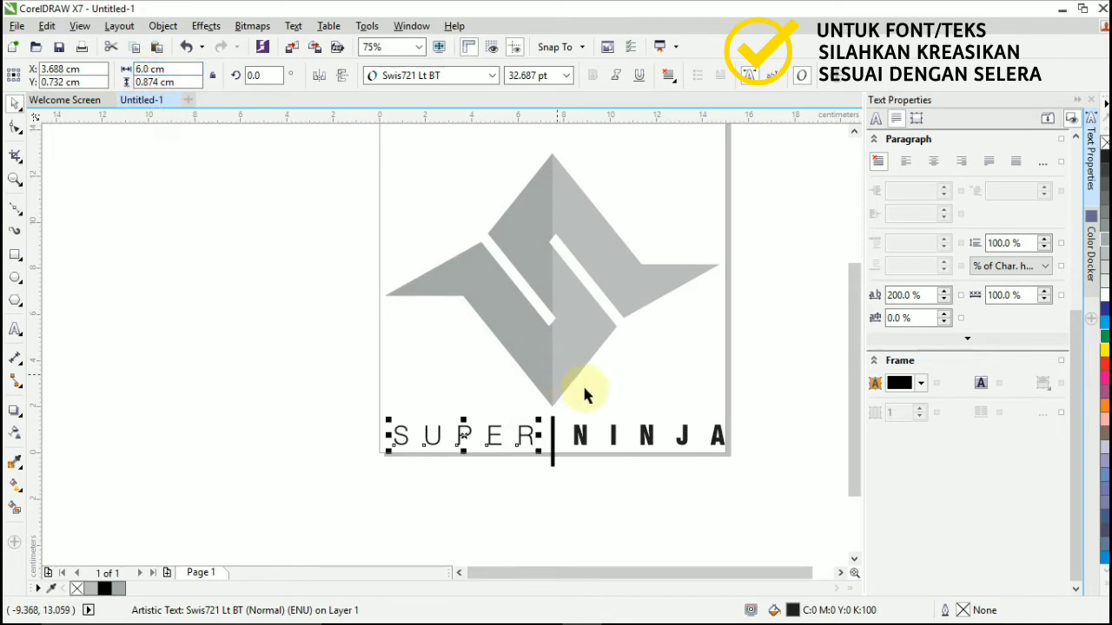
Set the width of the word NINJA to 6 cm.
left_click(615, 443)
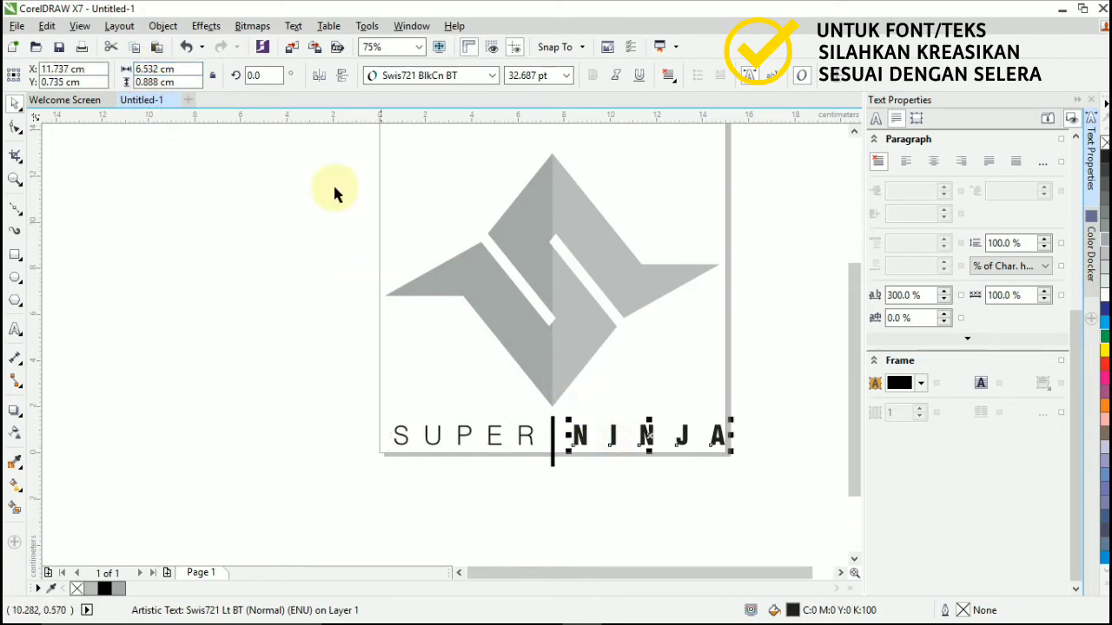
left_click(146, 69)
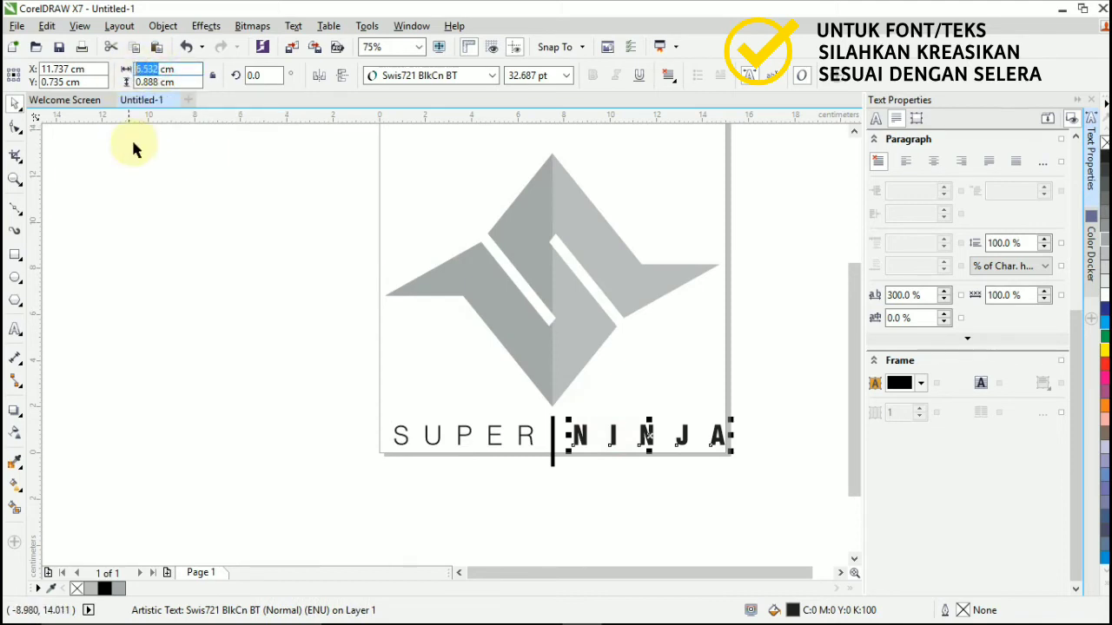
type("6")
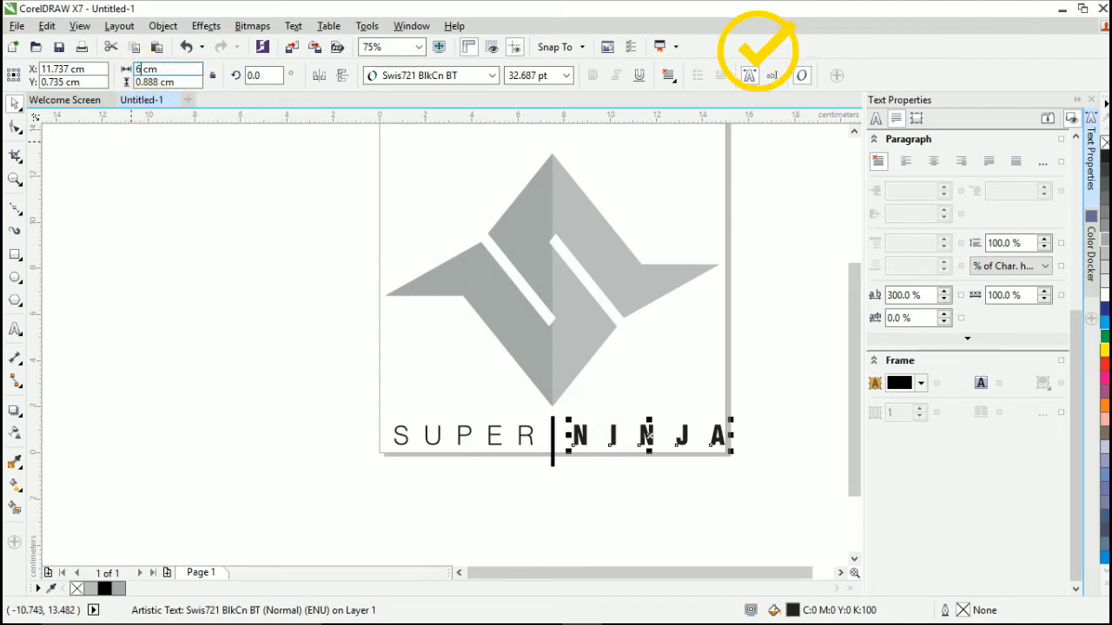
key("Return")
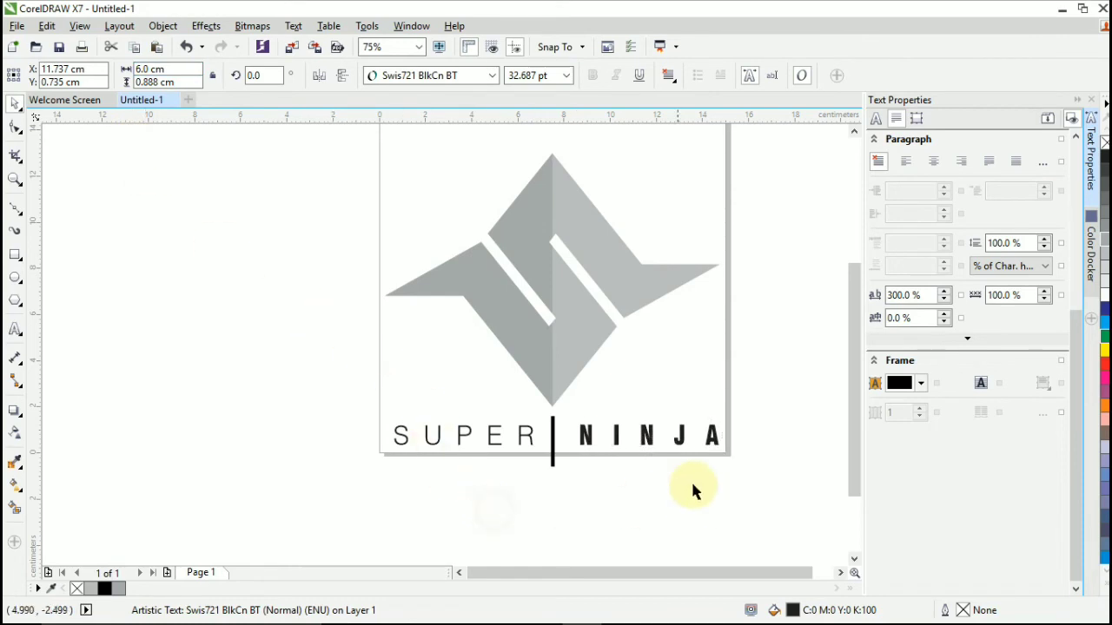
left_click(690, 479)
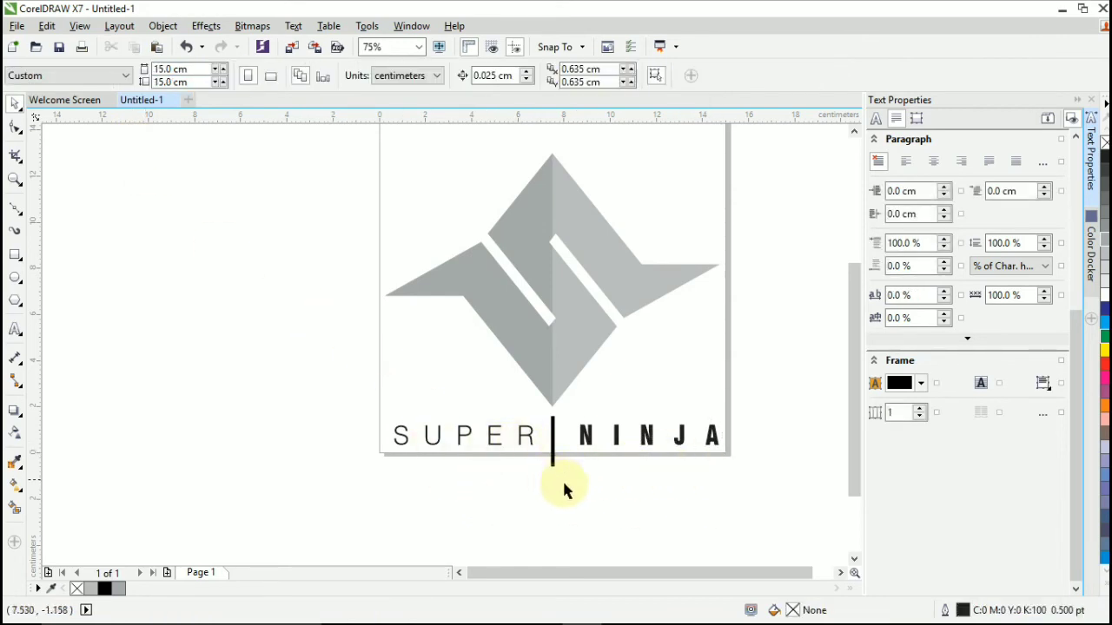
Shorten the black stem between the two words from its lower end to about 1.84 cm high.
scroll(588, 462, "up", 2)
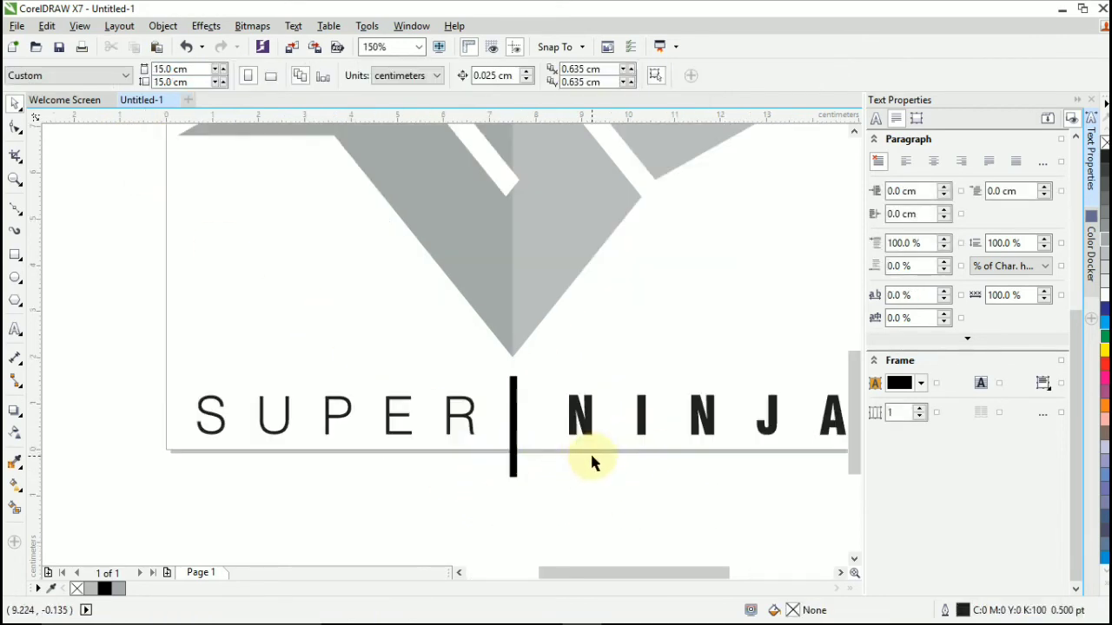
left_click_drag(621, 575, 634, 579)
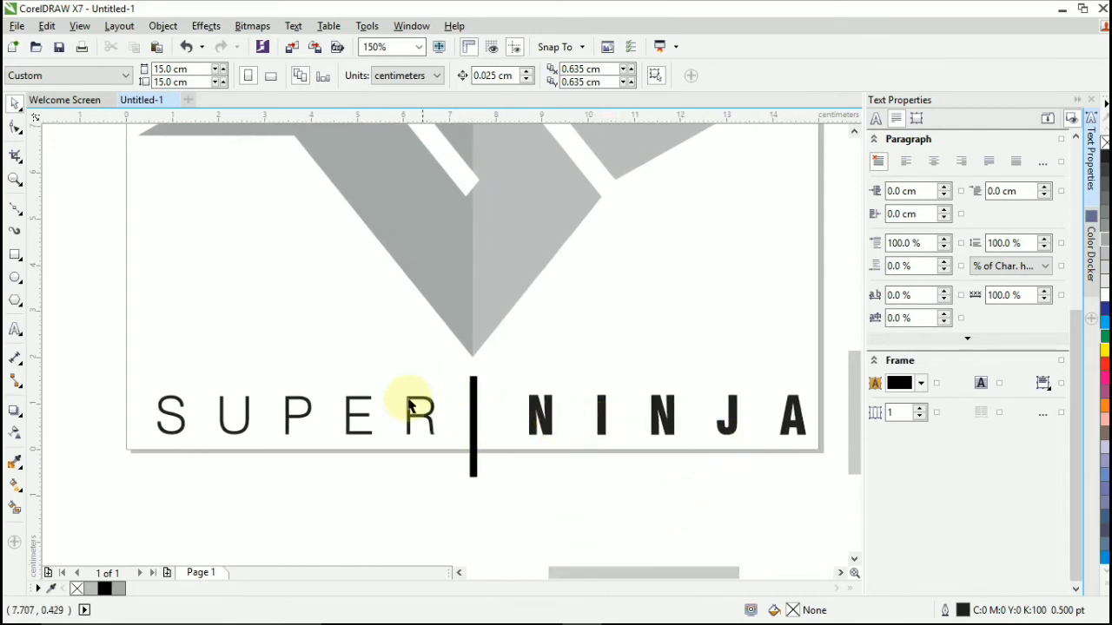
left_click(472, 423)
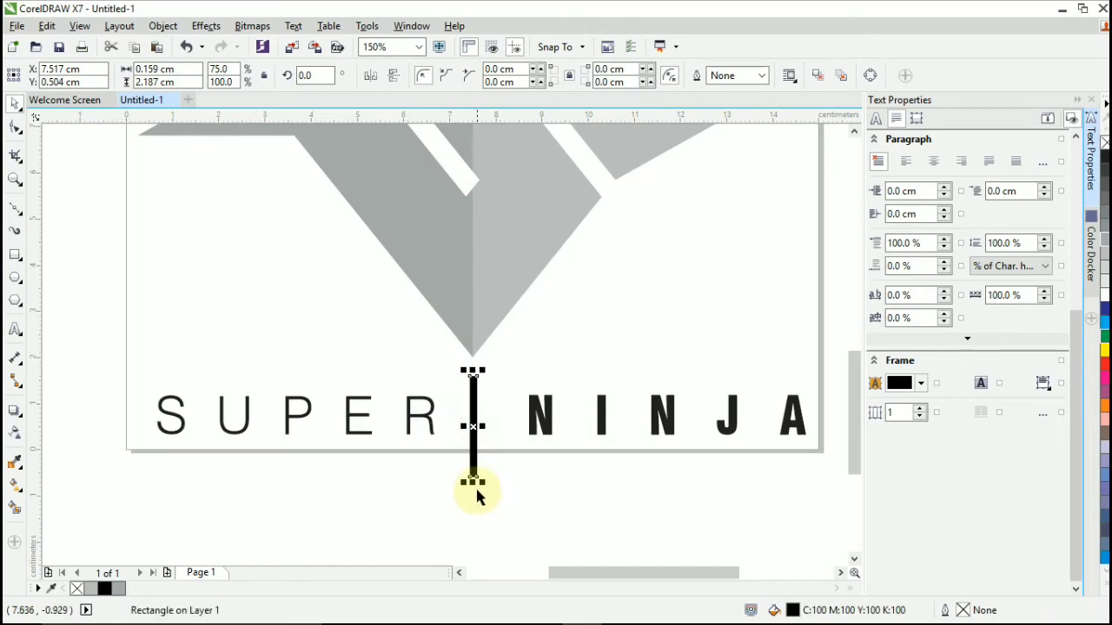
left_click_drag(473, 482, 474, 460)
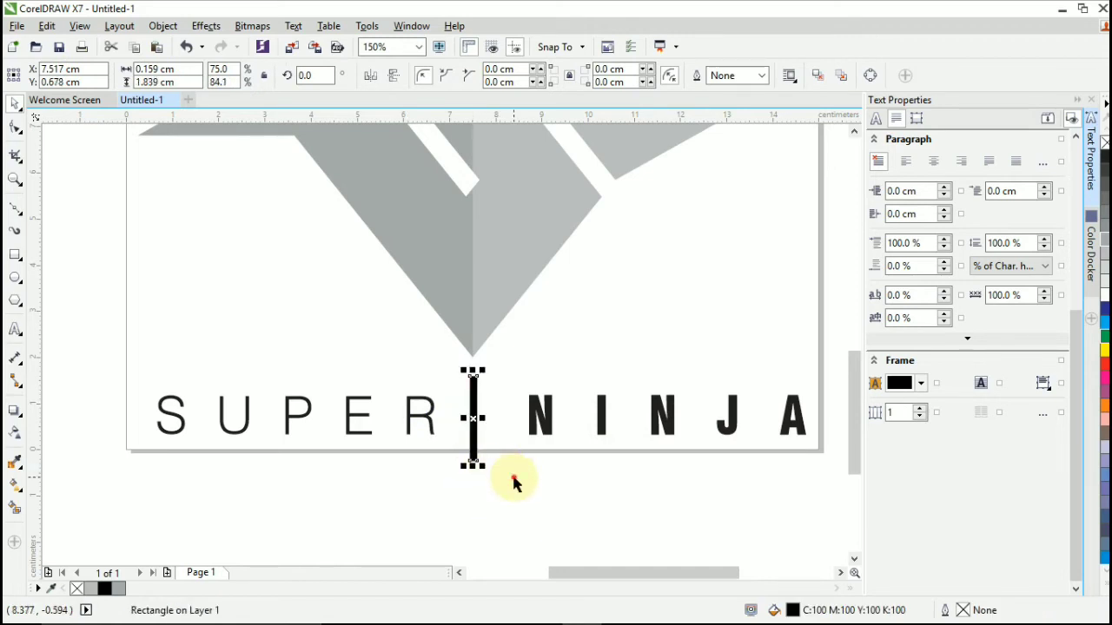
Draw a spacer rectangle about 0.76 cm wide and 1.15 cm high against the stem's right edge.
left_click(512, 476)
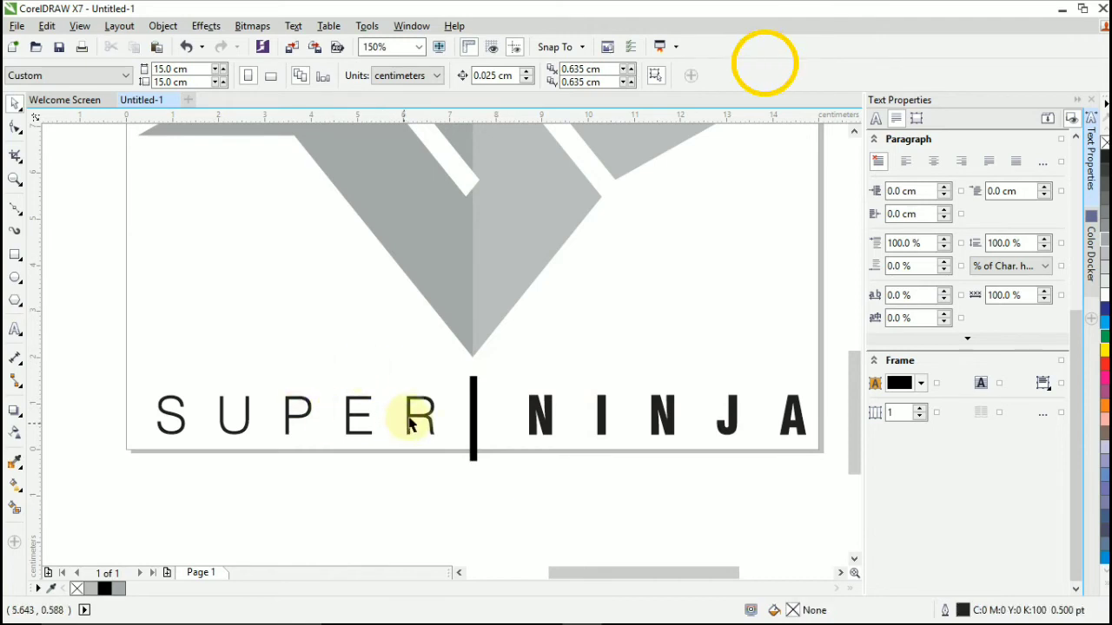
left_click(16, 255)
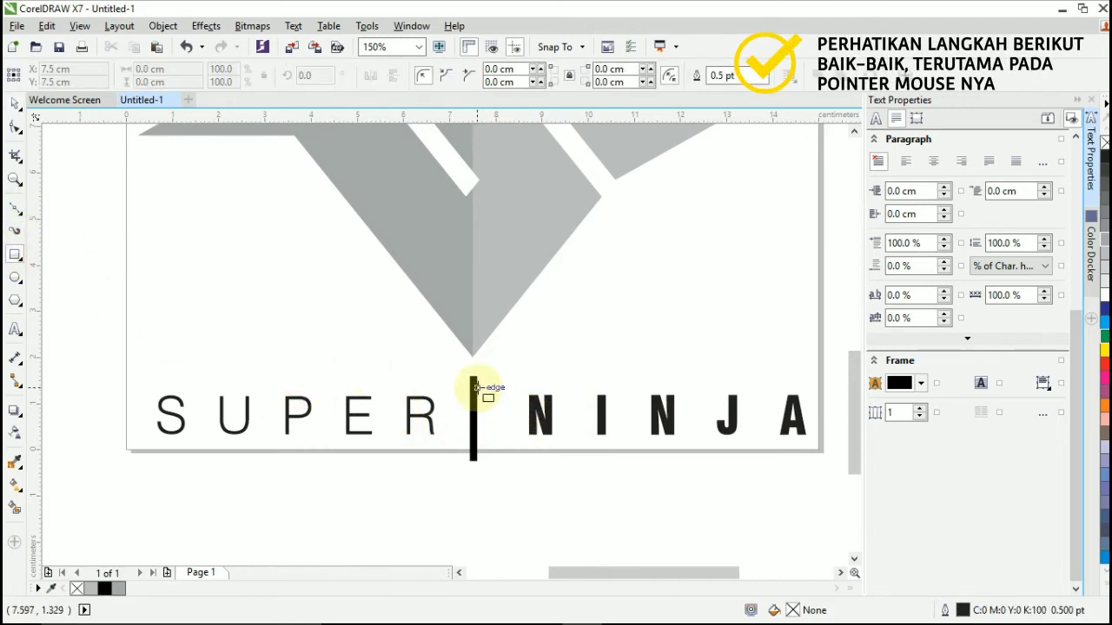
left_click_drag(475, 387, 513, 442)
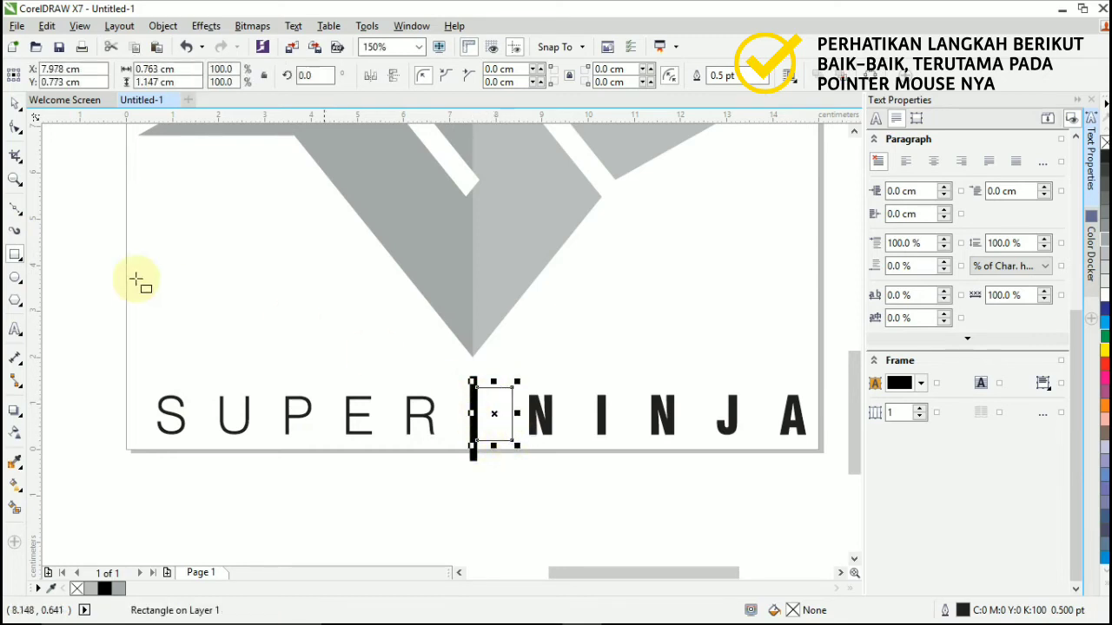
Move the word NINJA left until its first letter meets the spacer rectangle's right edge.
left_click(536, 418)
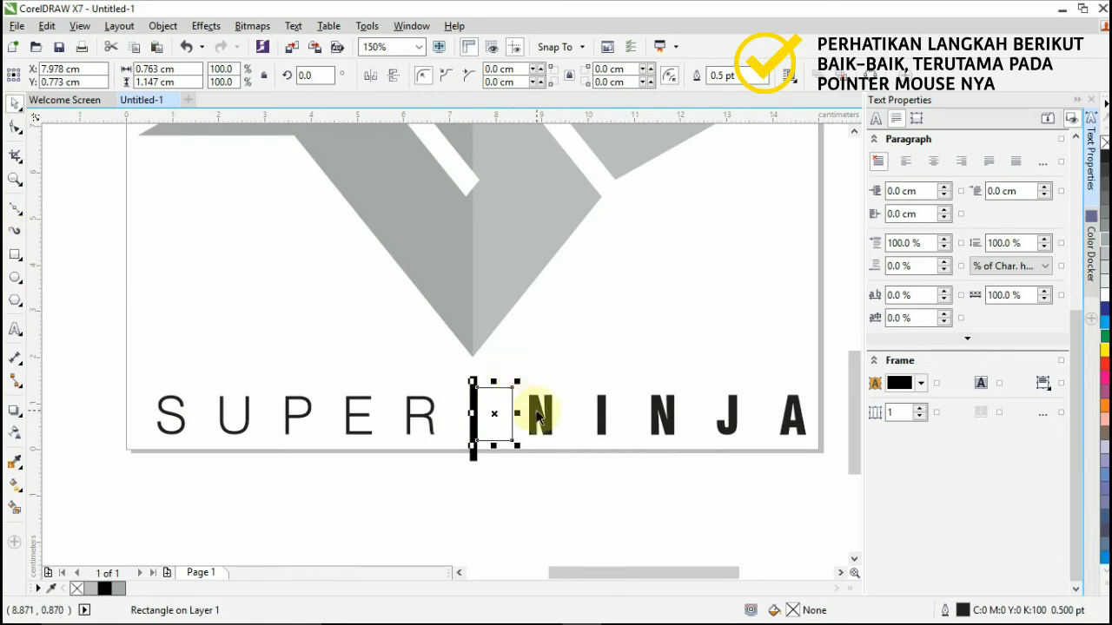
scroll(532, 444, "up", 2)
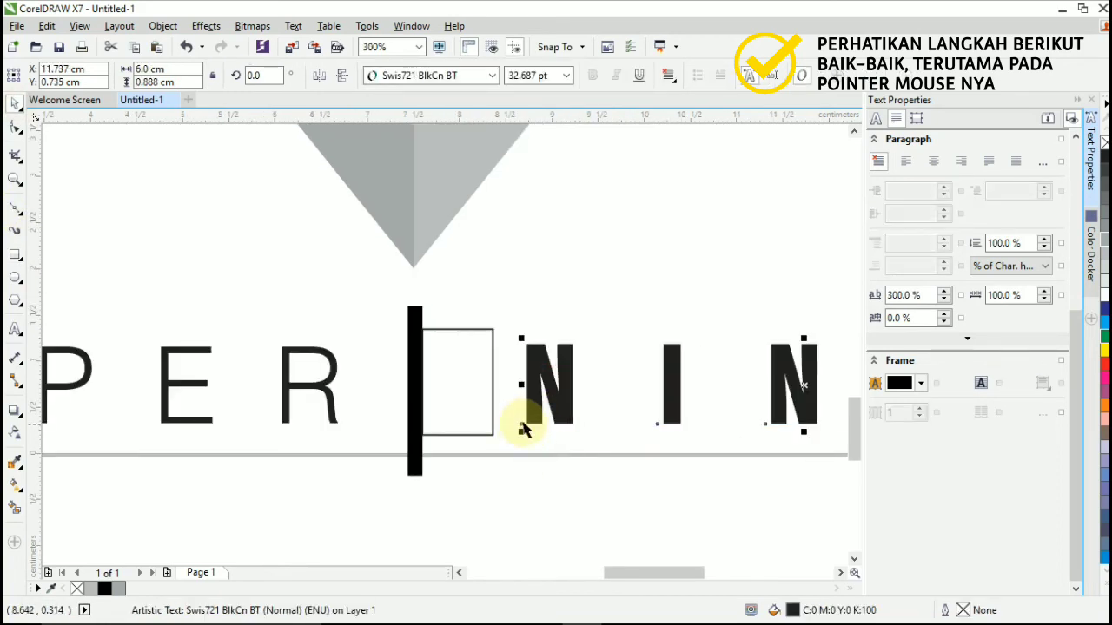
scroll(521, 431, "up", 4)
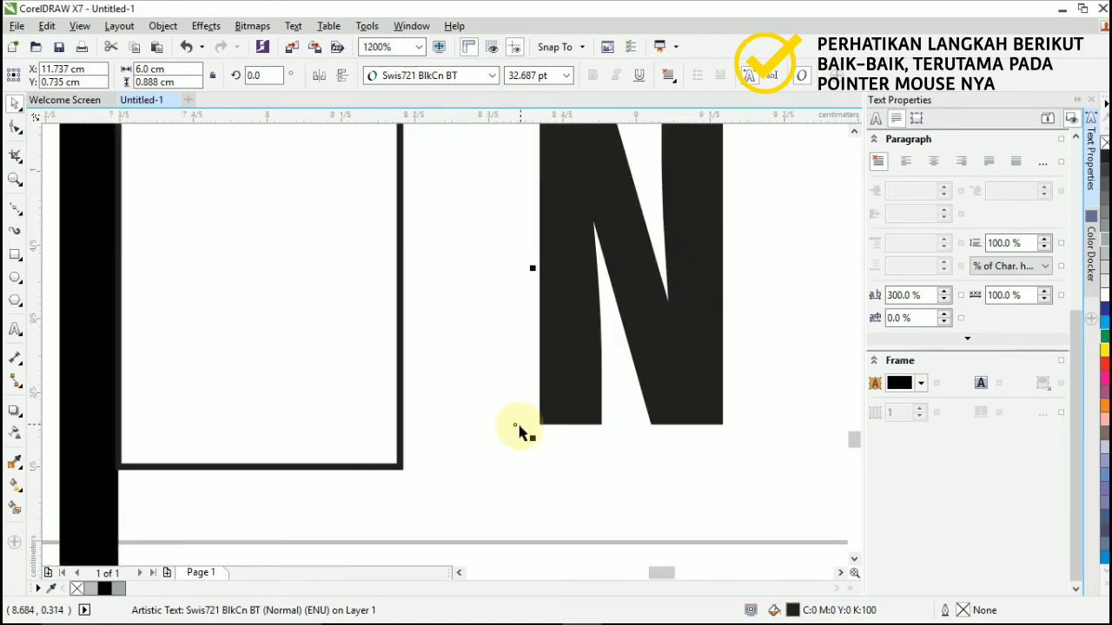
left_click_drag(548, 407, 399, 401)
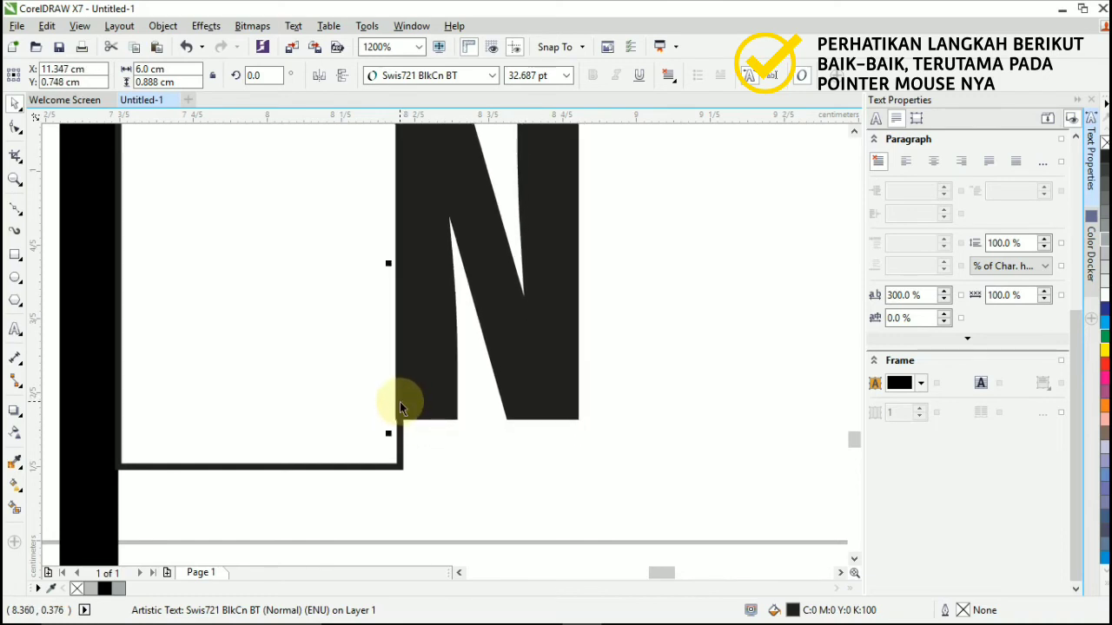
Move the spacer rectangle to the SUPER side of the stem, with its right edge touching the stem.
scroll(399, 401, "down", 3)
left_click(254, 398)
scroll(252, 399, "up", 3)
scroll(352, 404, "down", 3)
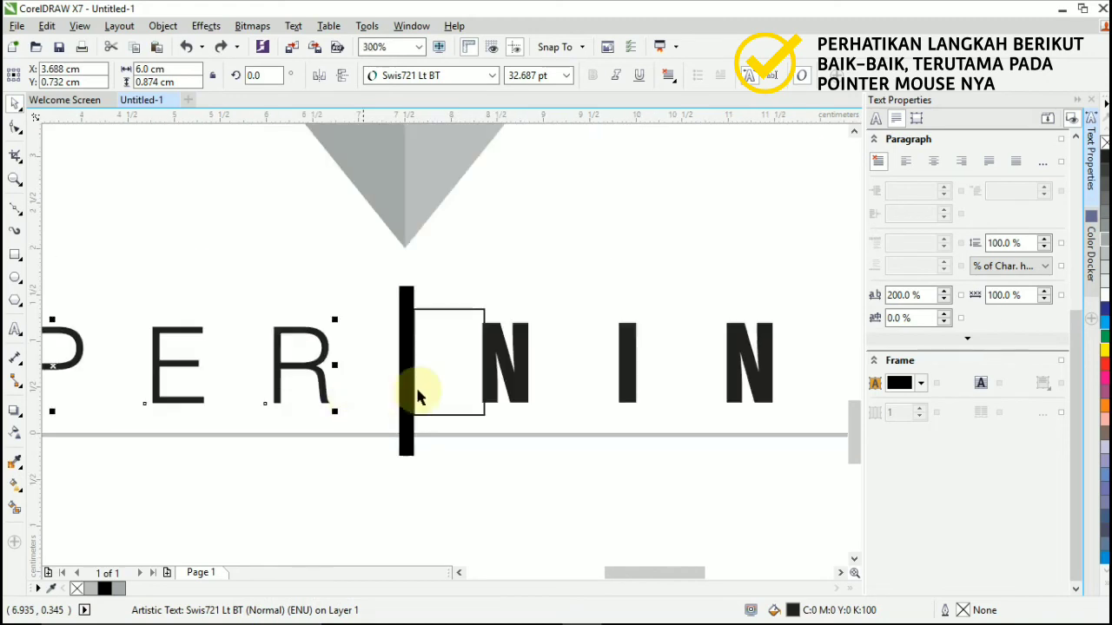
left_click(439, 377)
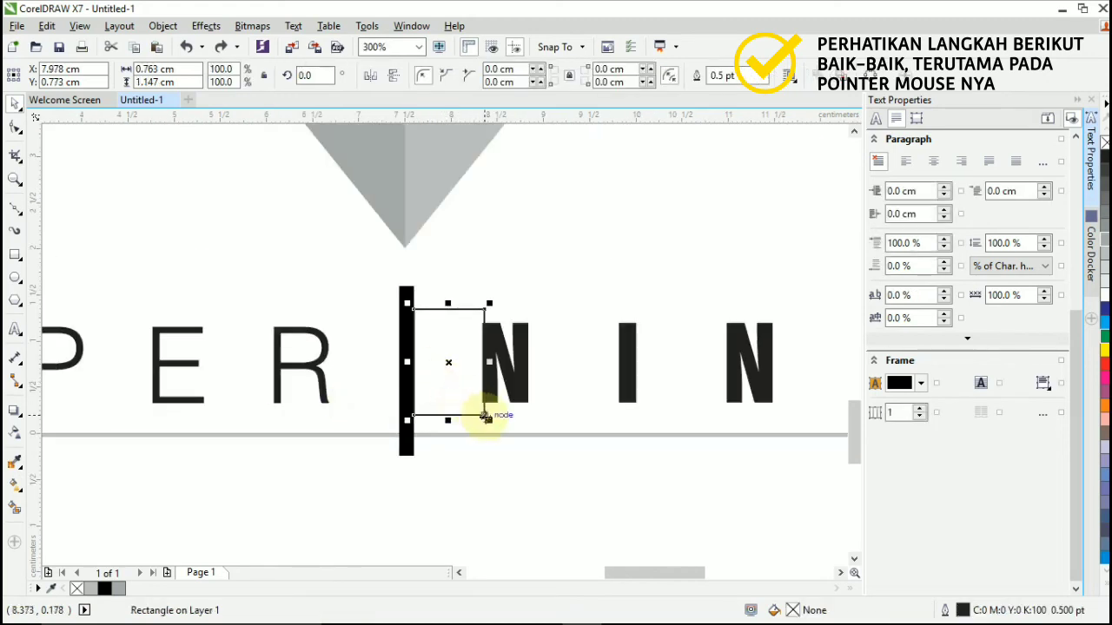
left_click_drag(484, 415, 397, 410)
left_click(314, 441)
Move the word SUPER right until the letter R meets the spacer rectangle's left edge.
left_click(318, 388)
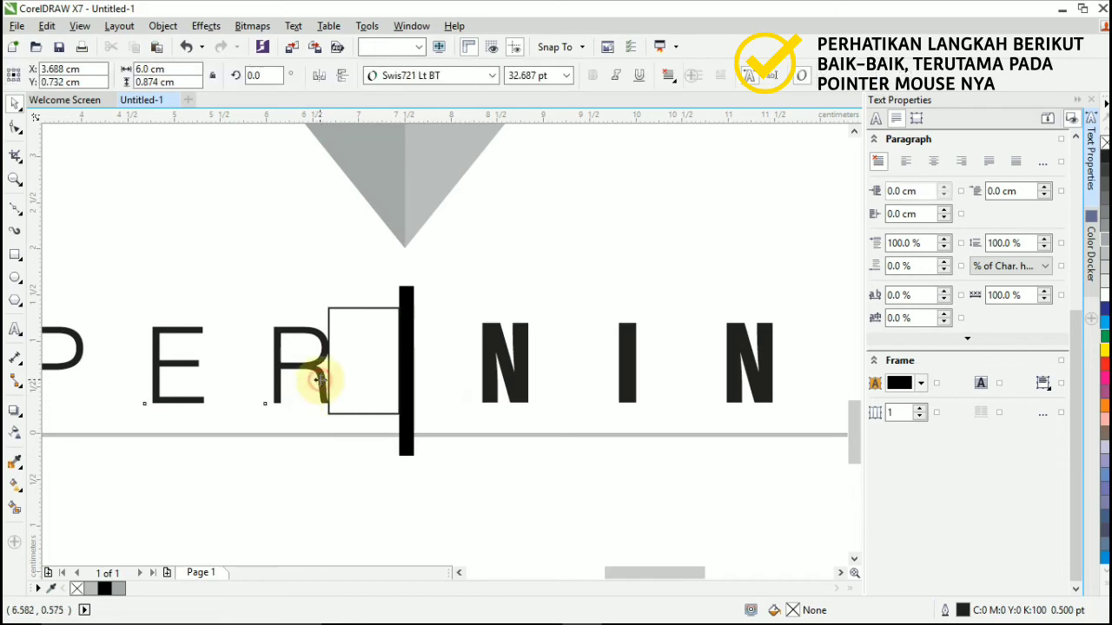
scroll(318, 382, "up", 3)
left_click(299, 389)
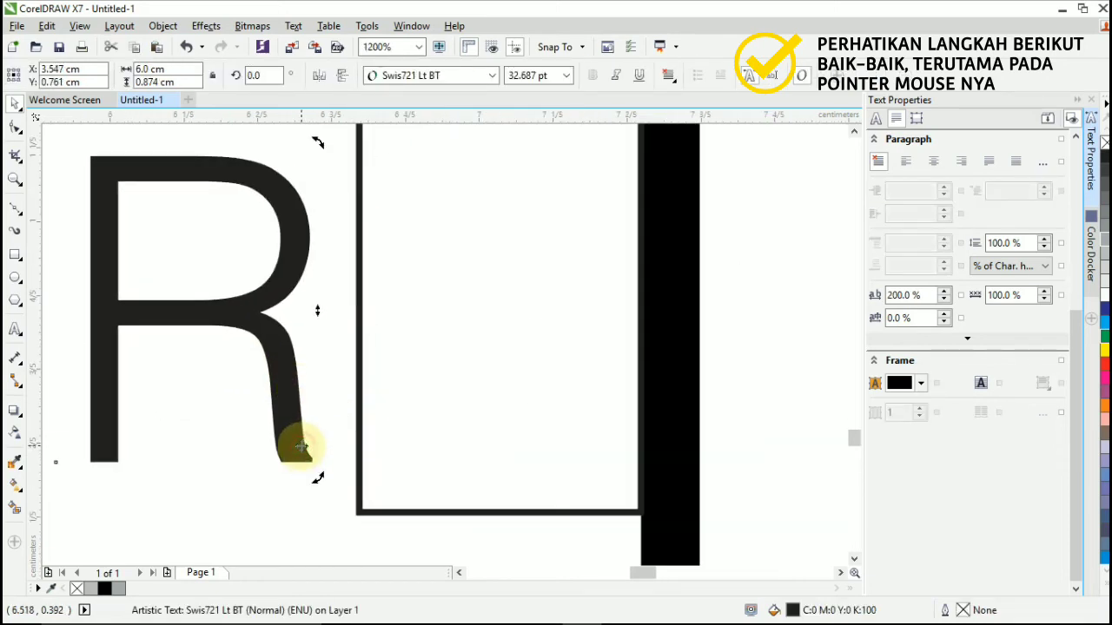
left_click(301, 446)
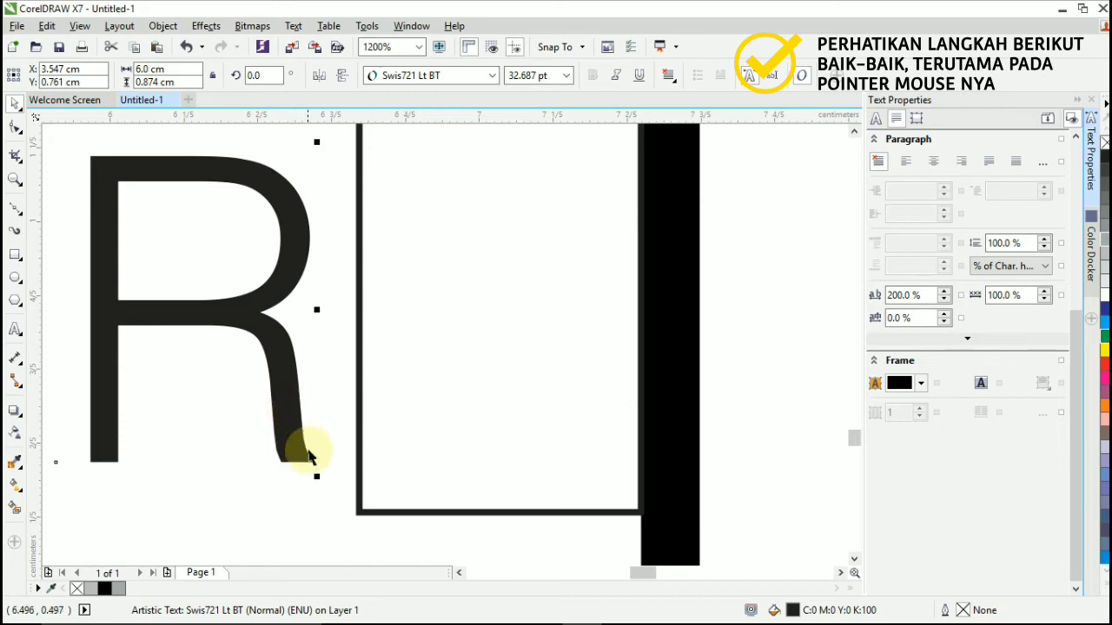
left_click_drag(307, 461, 374, 462)
Delete the spacer rectangle between the letter R and the stem.
scroll(375, 463, "down", 1)
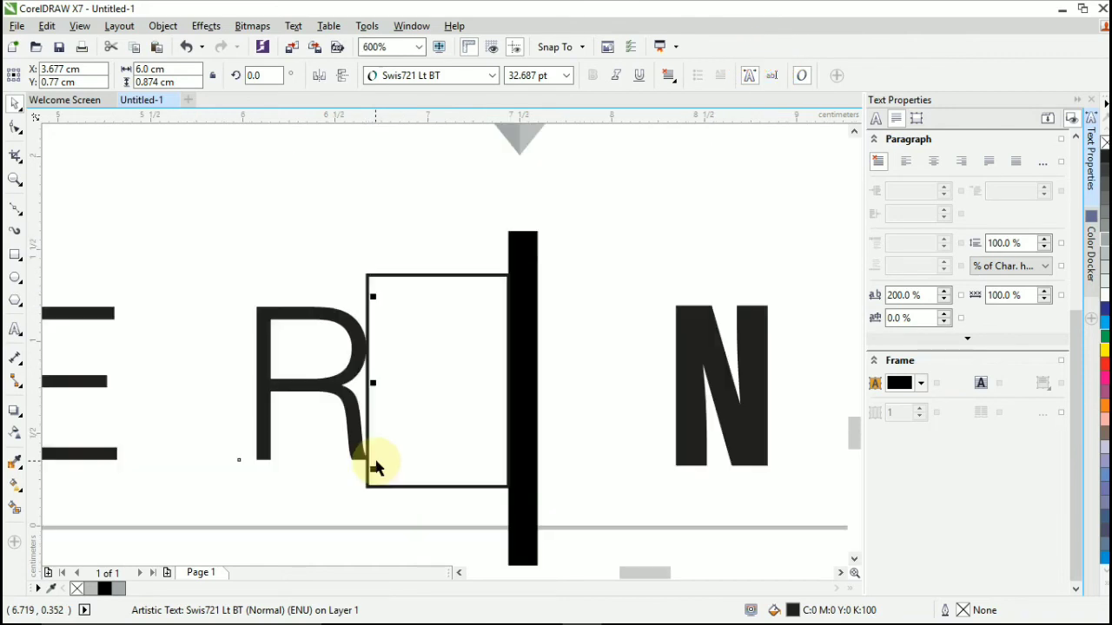
left_click(422, 487)
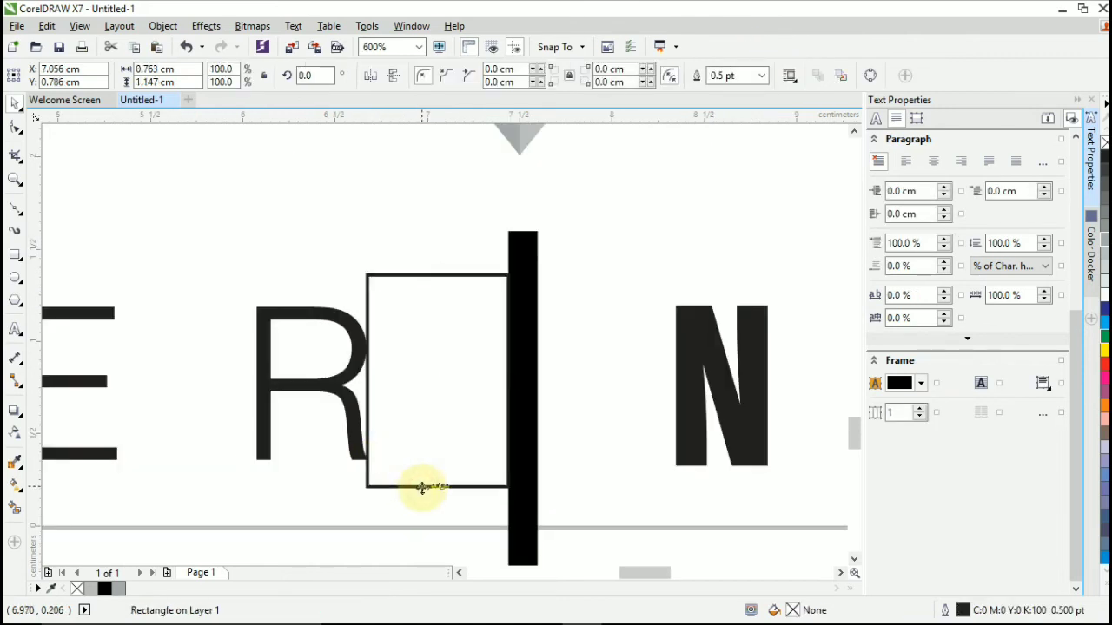
key("Delete")
Group the words SUPER and NINJA, leaving the stem out of the group.
scroll(419, 482, "down", 2)
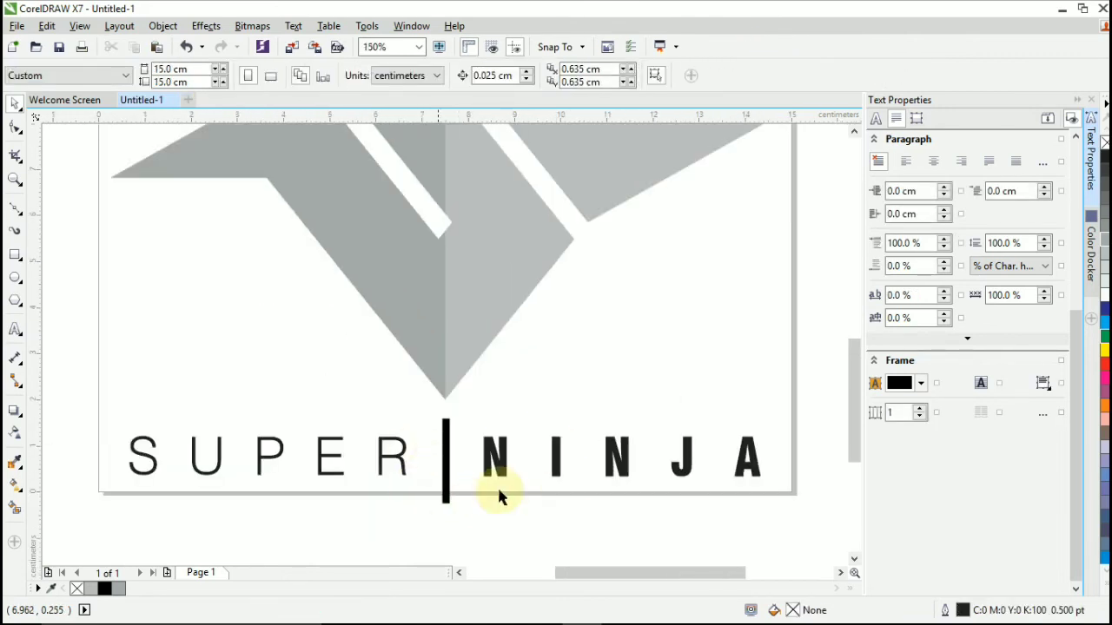
scroll(533, 489, "down", 1)
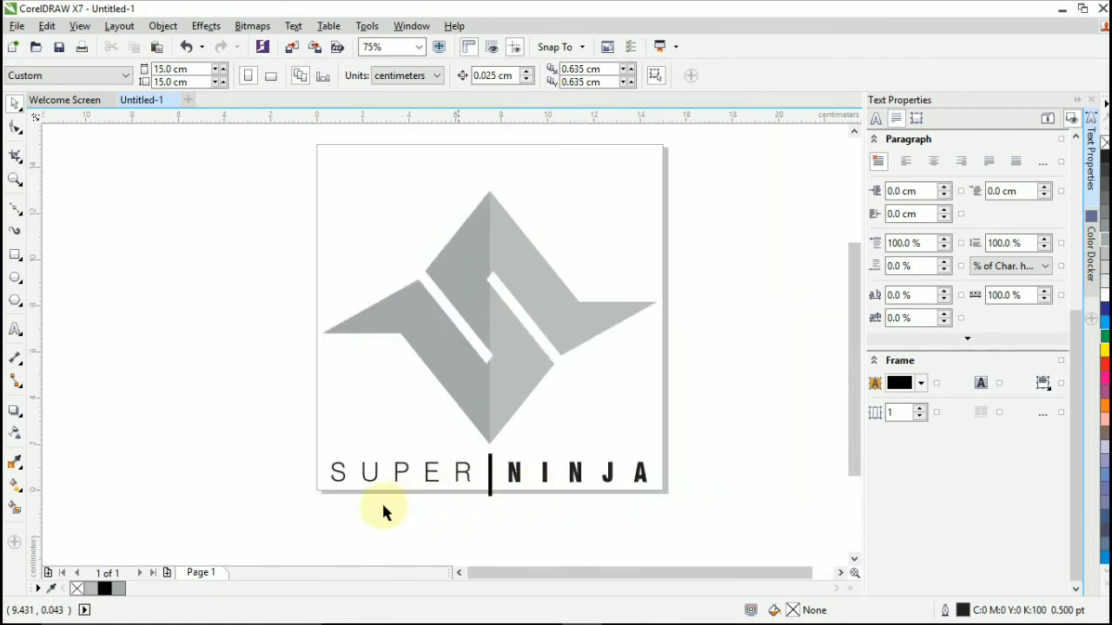
left_click_drag(312, 465, 474, 498)
key("space")
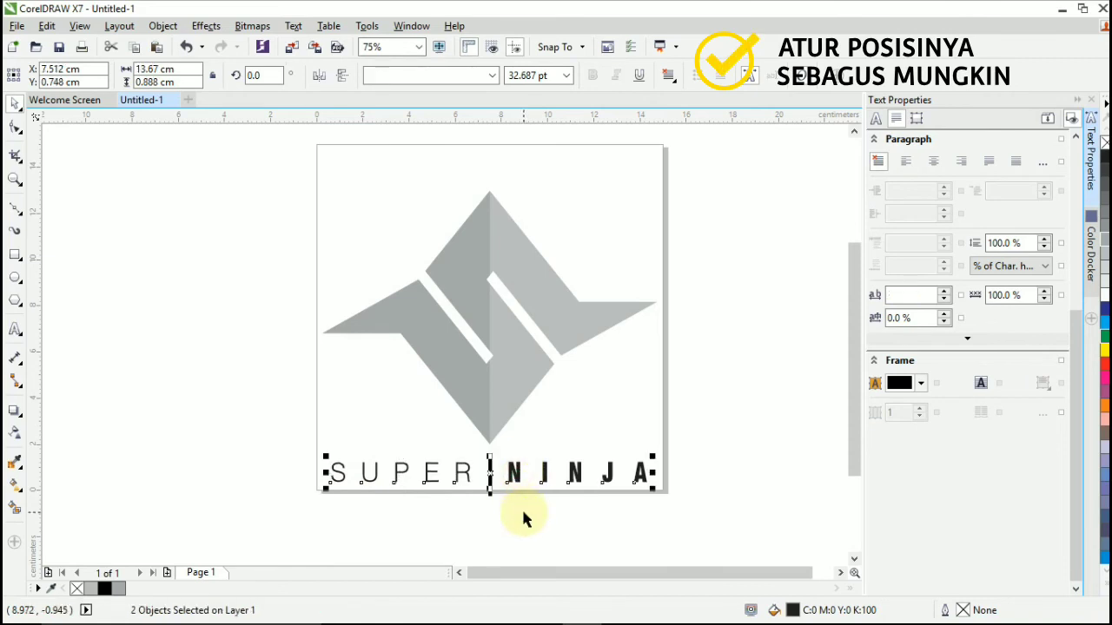
key("ctrl+g")
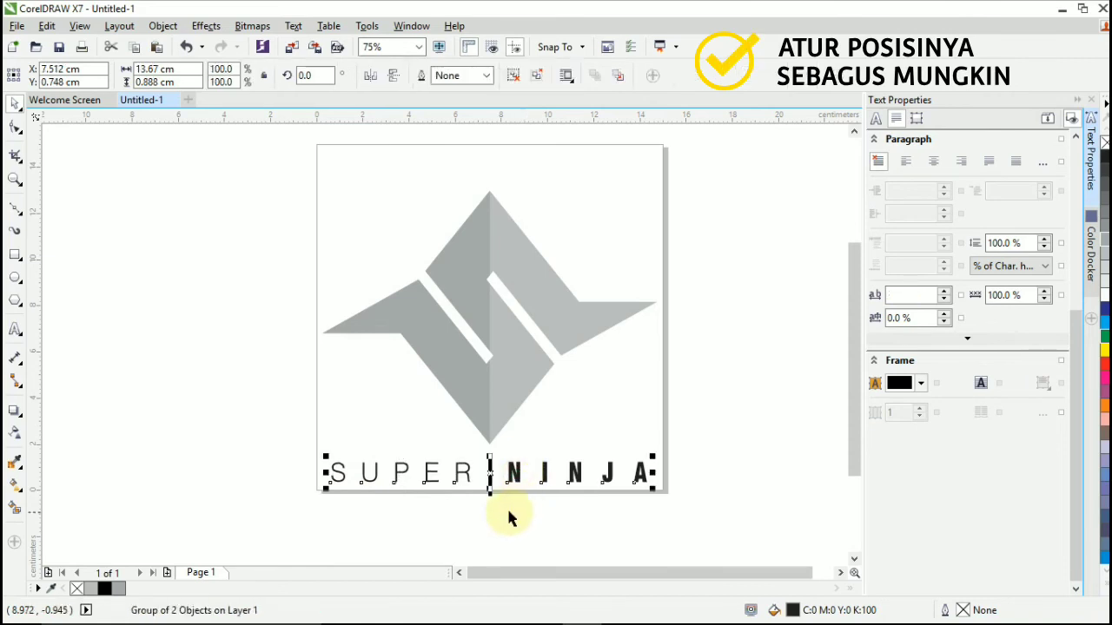
Align the grouped words to the stem's centre, both horizontally and vertically.
scroll(505, 505, "up", 4)
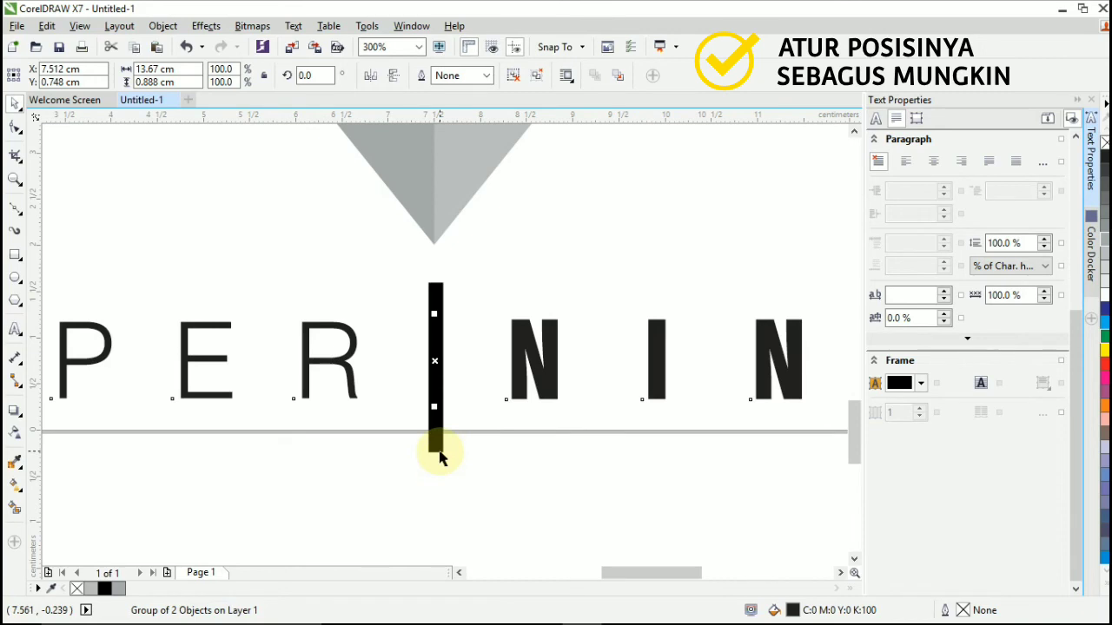
key("ctrl+u")
left_click_drag(438, 452, 437, 455)
left_click(513, 473)
scroll(513, 472, "down", 2)
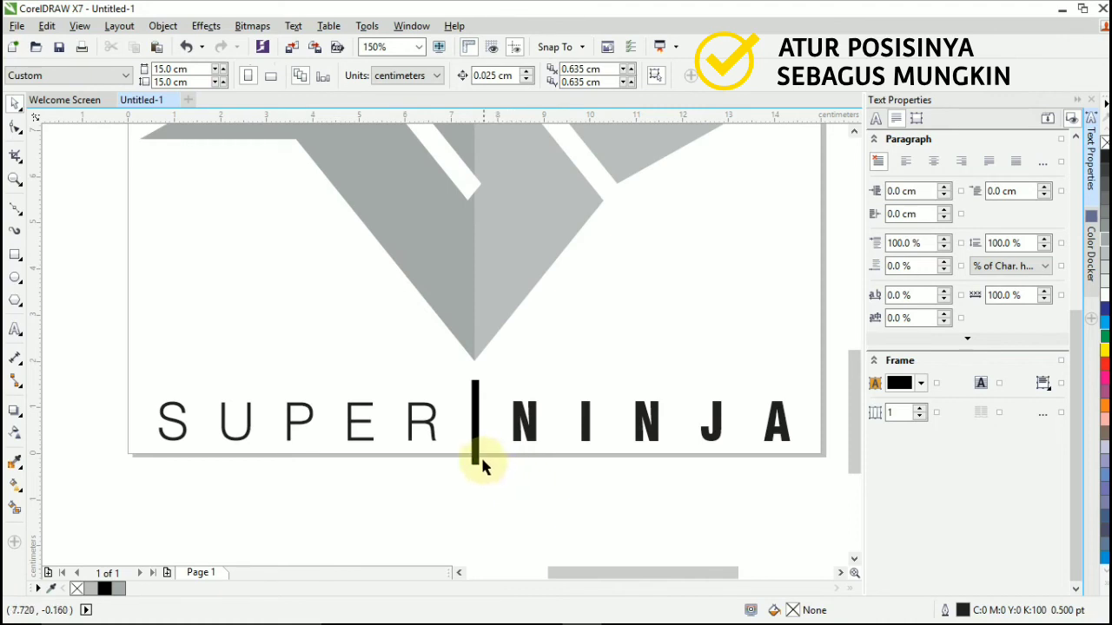
left_click(476, 456)
left_click(516, 426, "shift")
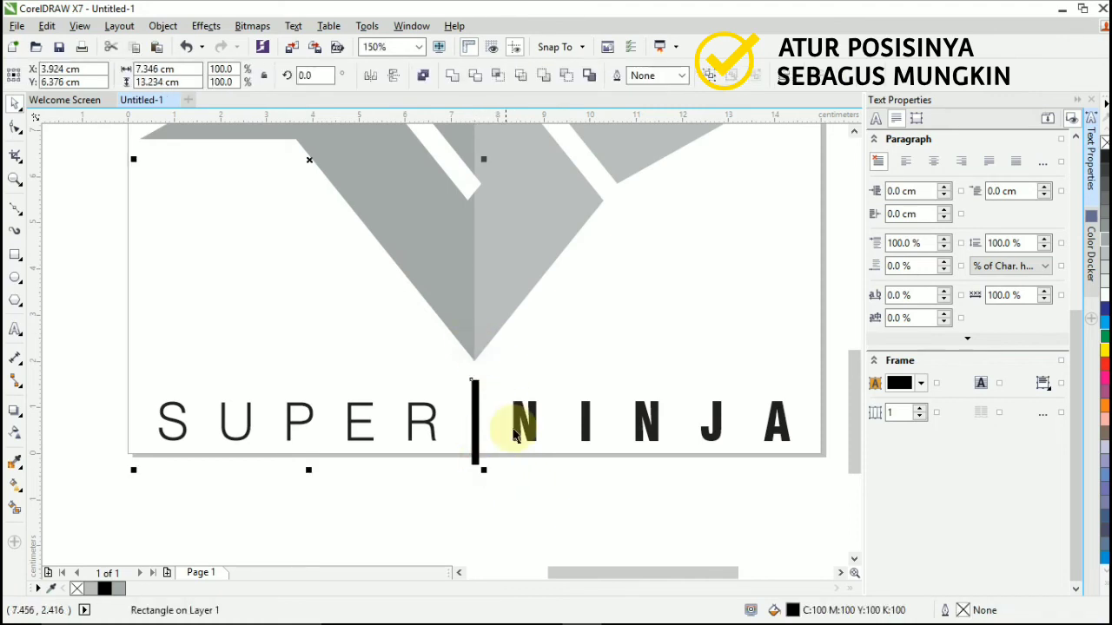
key("ctrl+g")
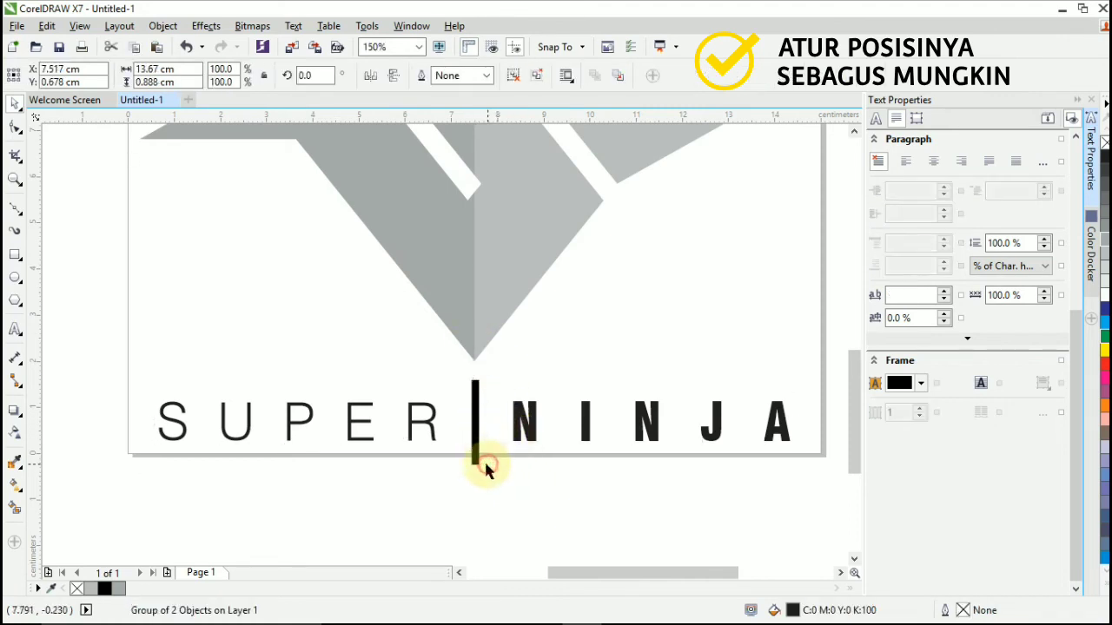
Centre the black stem horizontally on the grey logo shape.
left_click(485, 469)
left_click(471, 455)
left_click(556, 313, "shift")
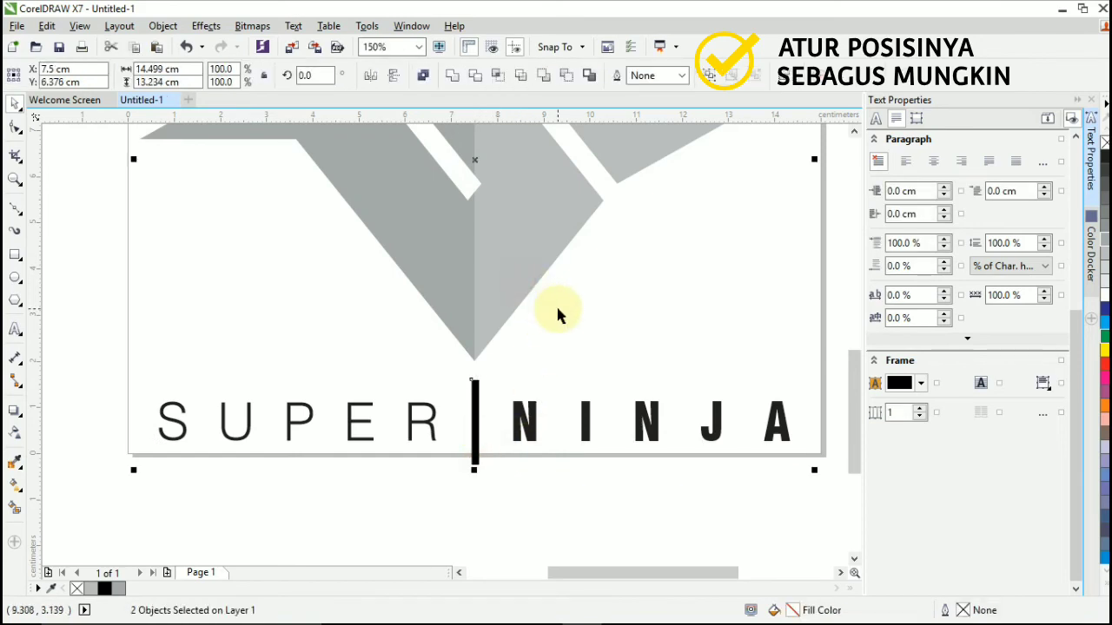
key("c")
left_click(556, 315)
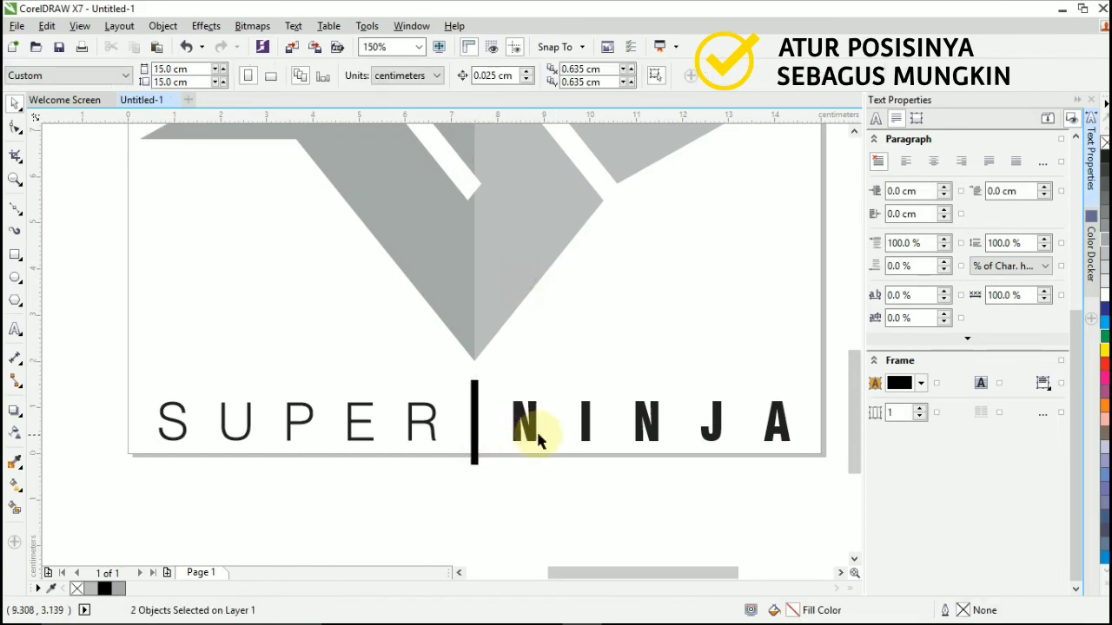
Centre the grouped words horizontally on the repositioned stem.
left_click(528, 438)
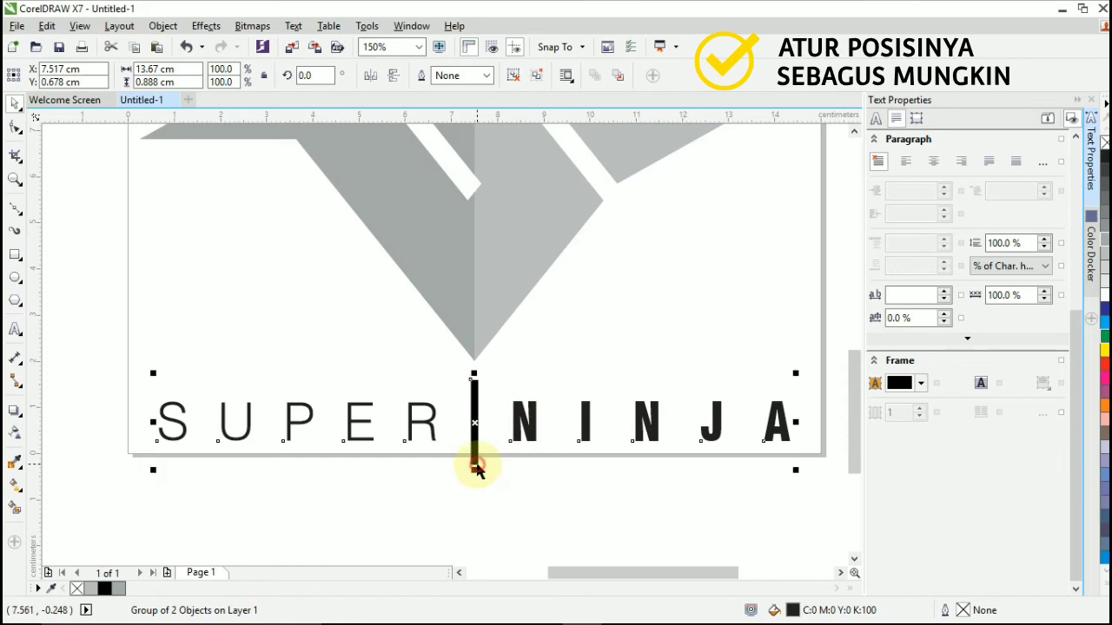
left_click(476, 467, "shift")
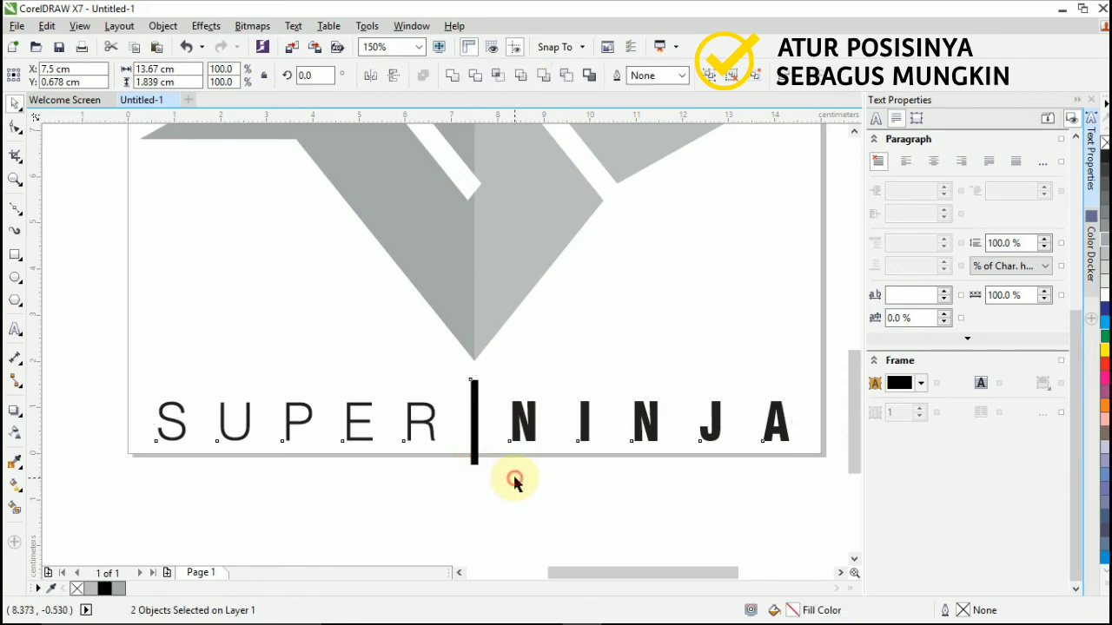
left_click(514, 478)
Shorten the black stem evenly from both ends to about 1.69 cm high.
left_click(476, 467)
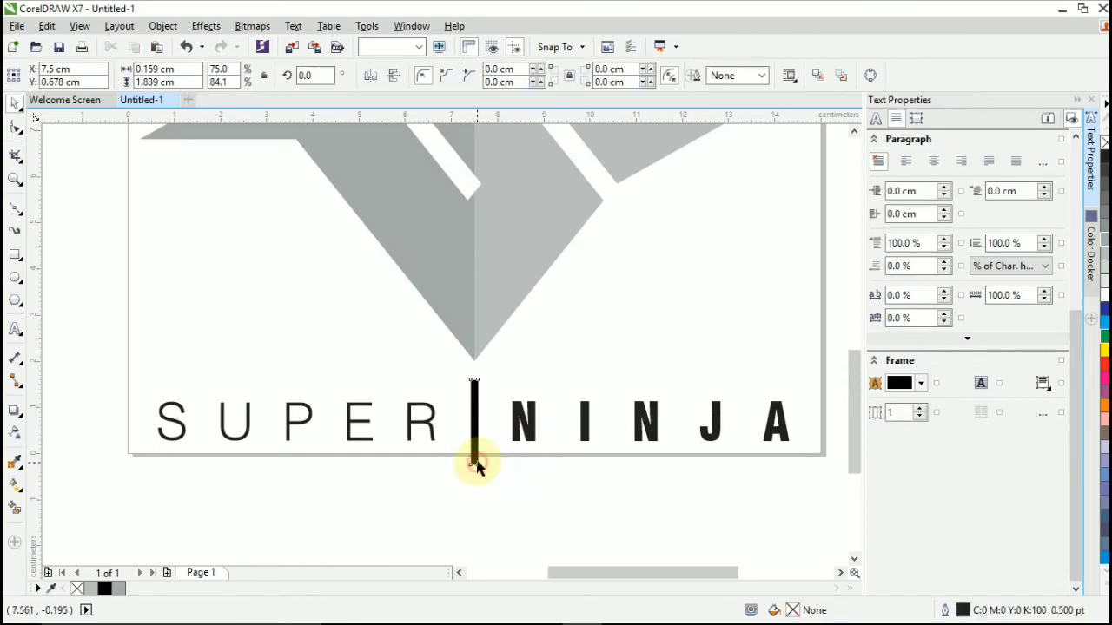
scroll(474, 443, "up", 2)
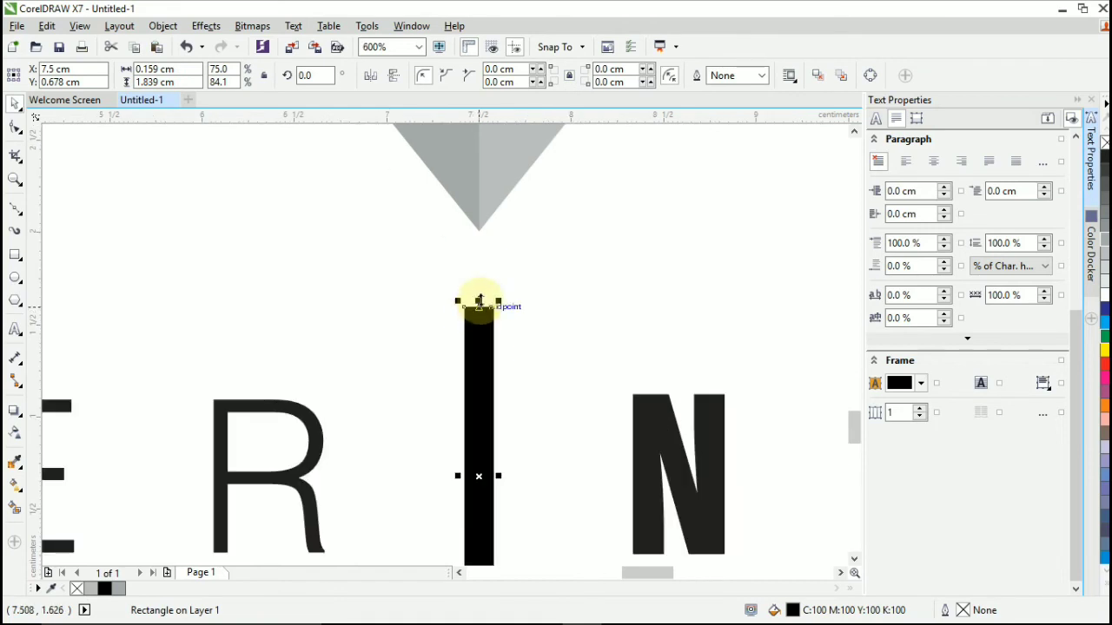
left_click_drag(473, 306, 479, 314)
scroll(547, 453, "down", 5)
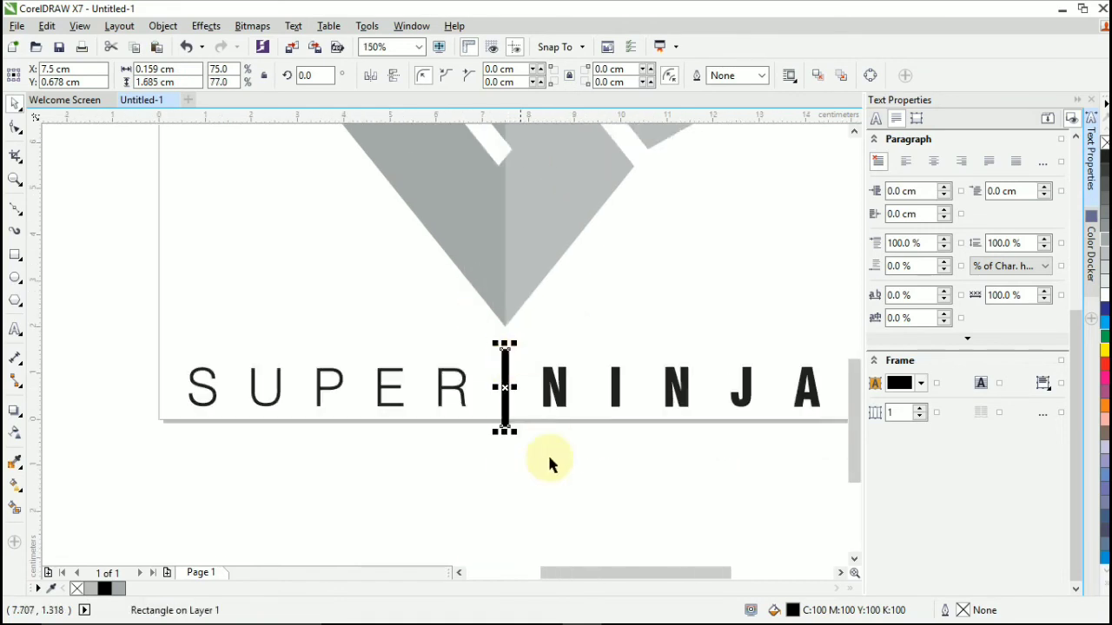
left_click(547, 456)
Fill the grouped words and the stem with black.
scroll(548, 456, "down", 3)
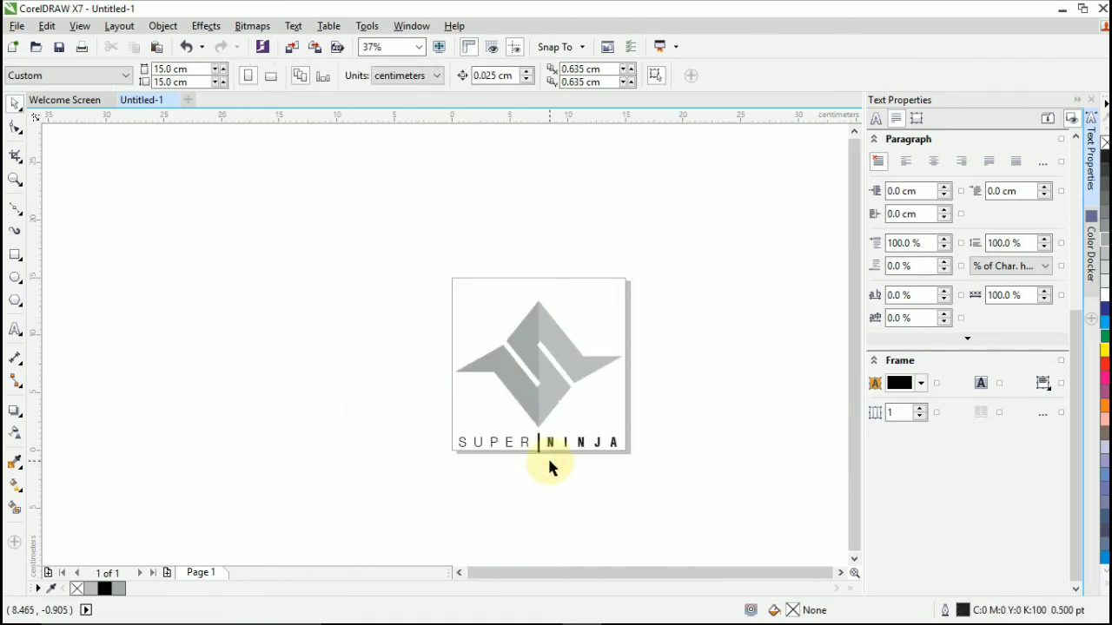
scroll(548, 462, "up", 2)
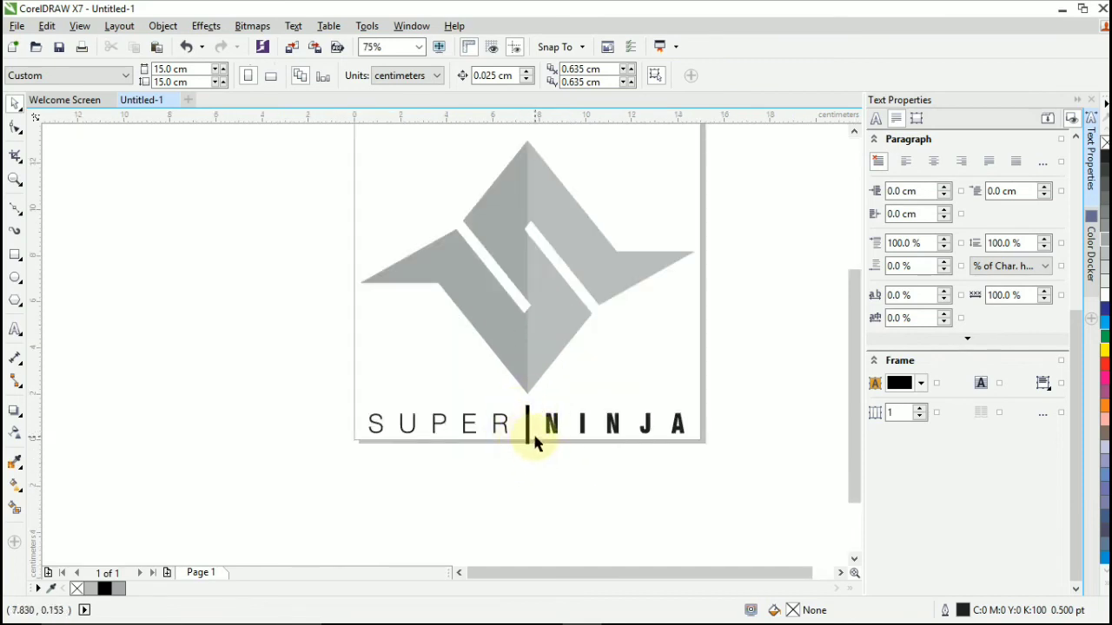
scroll(502, 454, "down", 1)
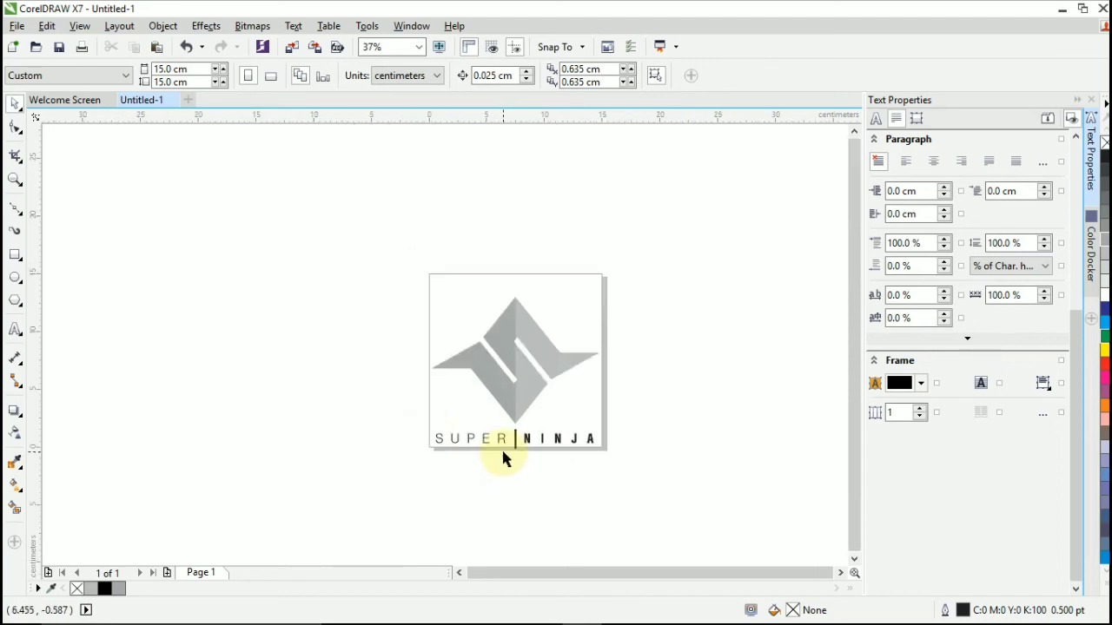
left_click_drag(635, 476, 636, 476)
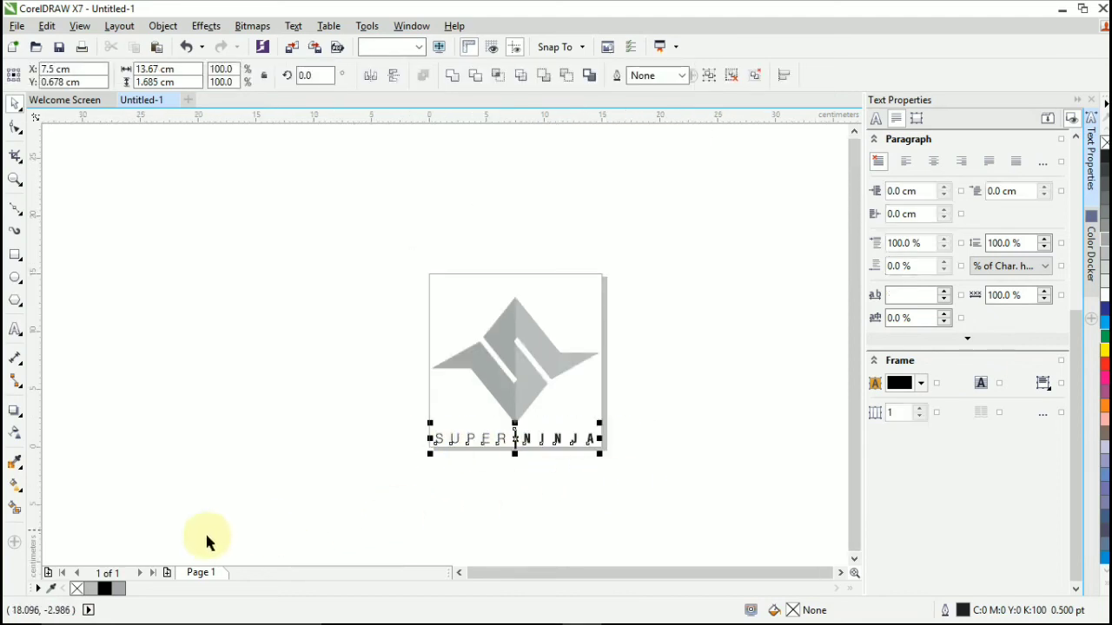
left_click(106, 589)
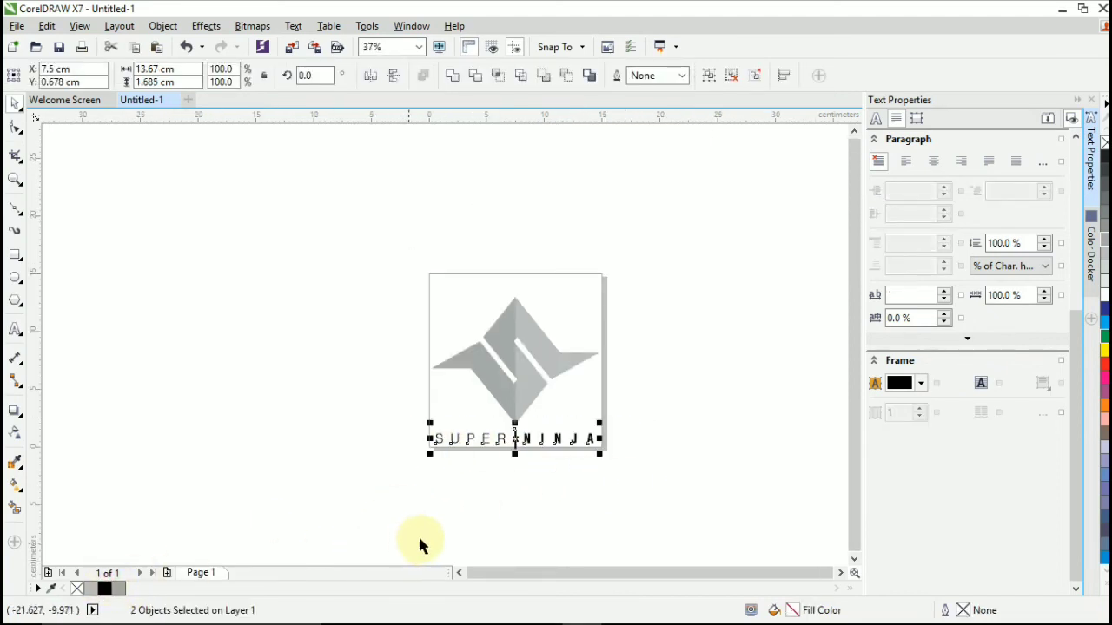
Remove the outlines from all logo parts, including the words and the stem.
left_click(465, 524)
left_click_drag(387, 258, 666, 489)
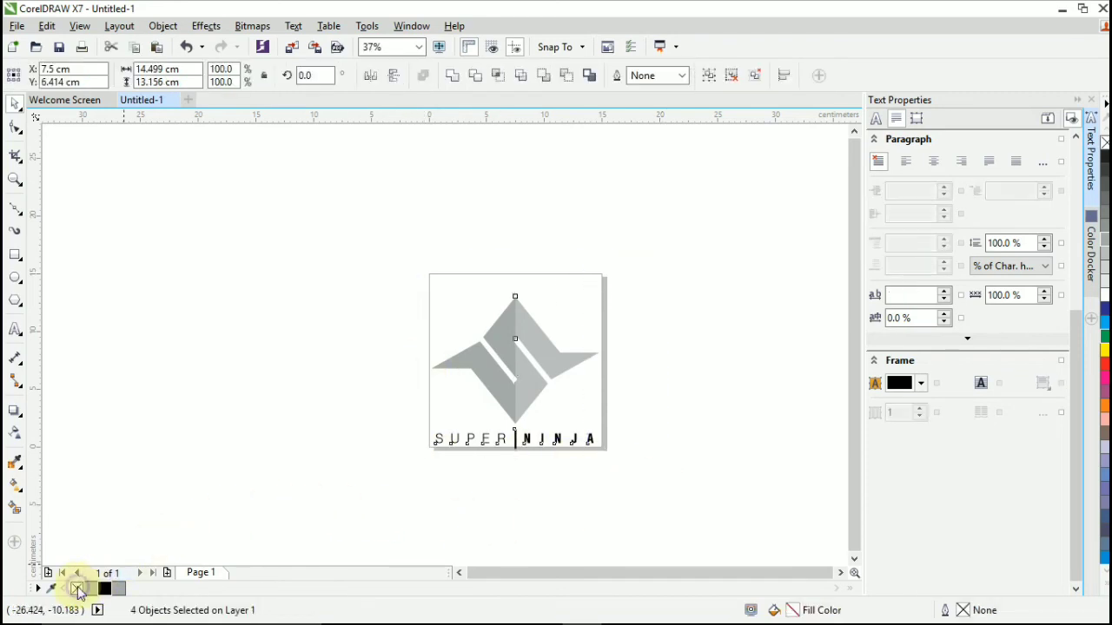
left_click(376, 492)
left_click_drag(401, 269, 461, 380)
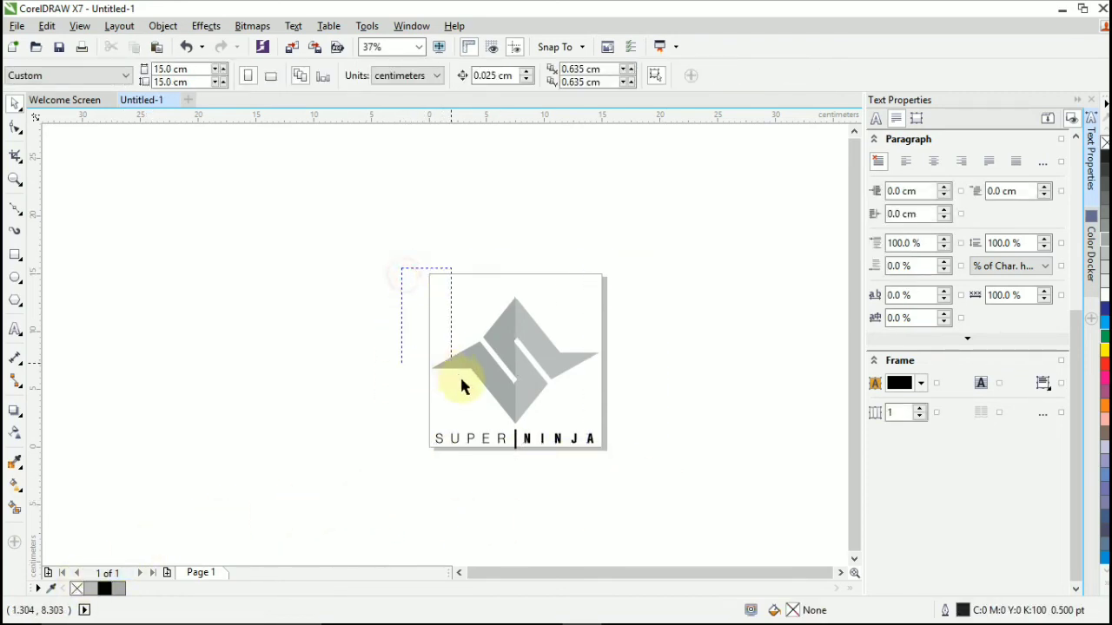
left_click_drag(656, 466, 653, 462)
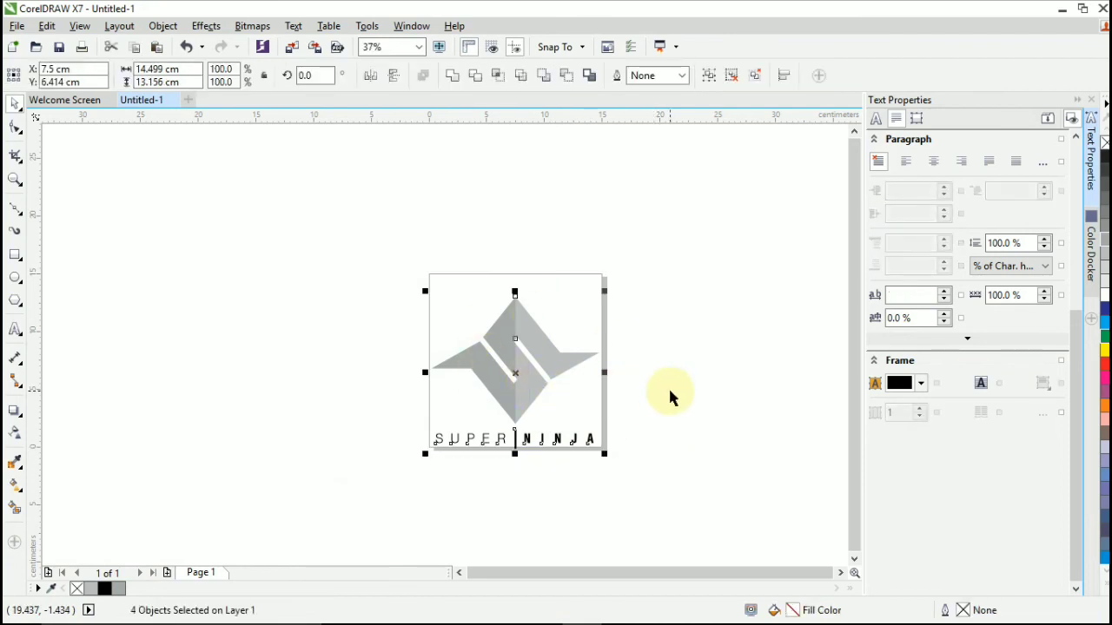
Add a page-sized 15 x 15 cm rectangle behind the logo and fill it with black.
double_click(15, 255)
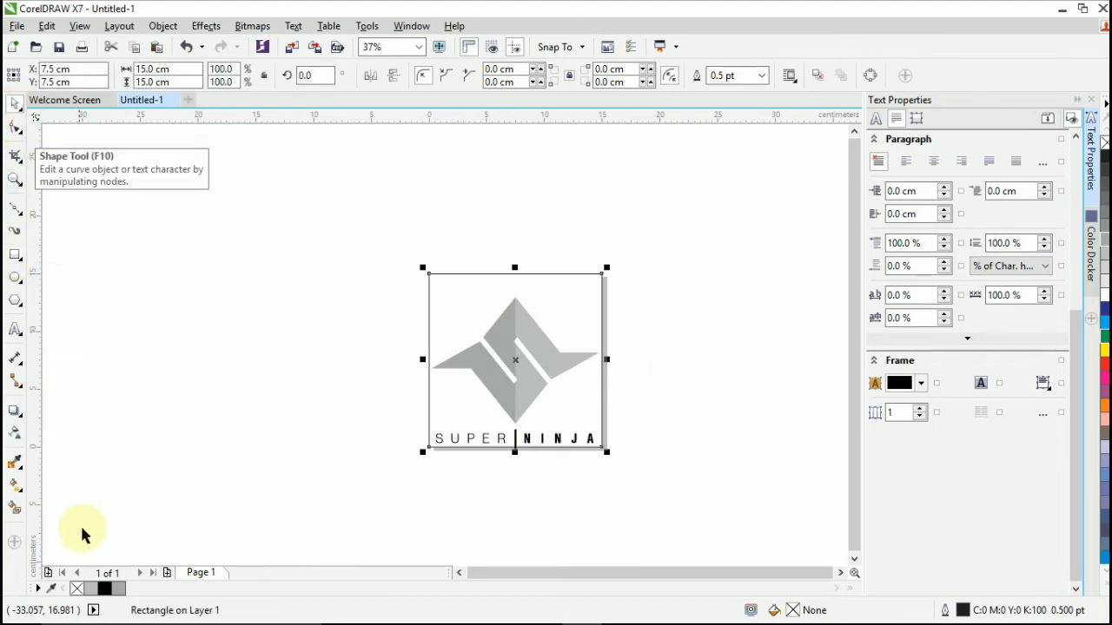
left_click(104, 589)
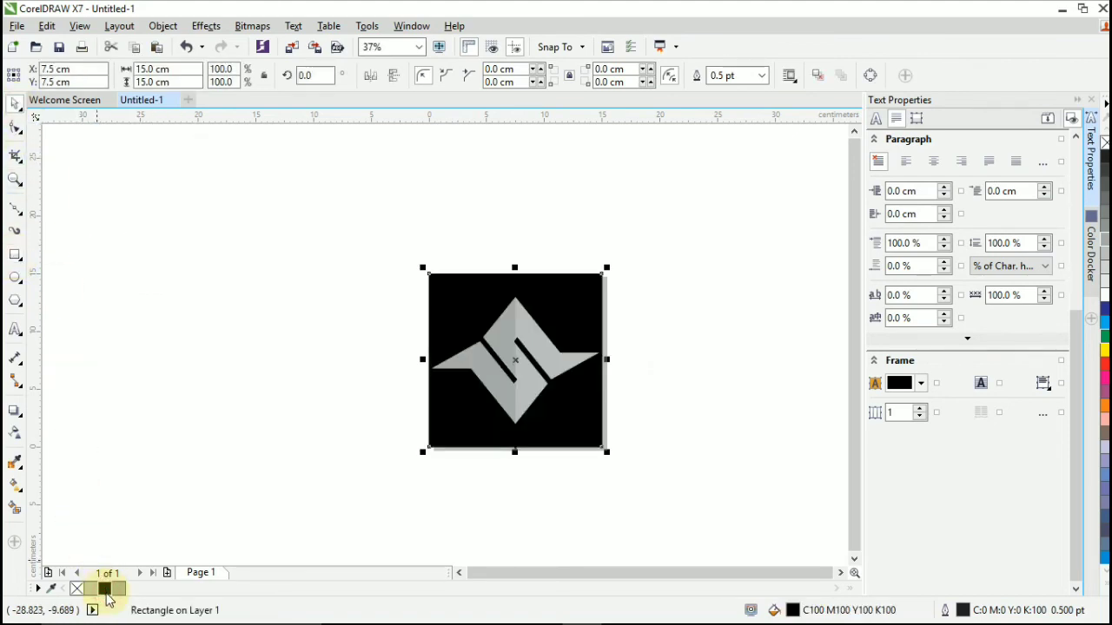
left_click(170, 486)
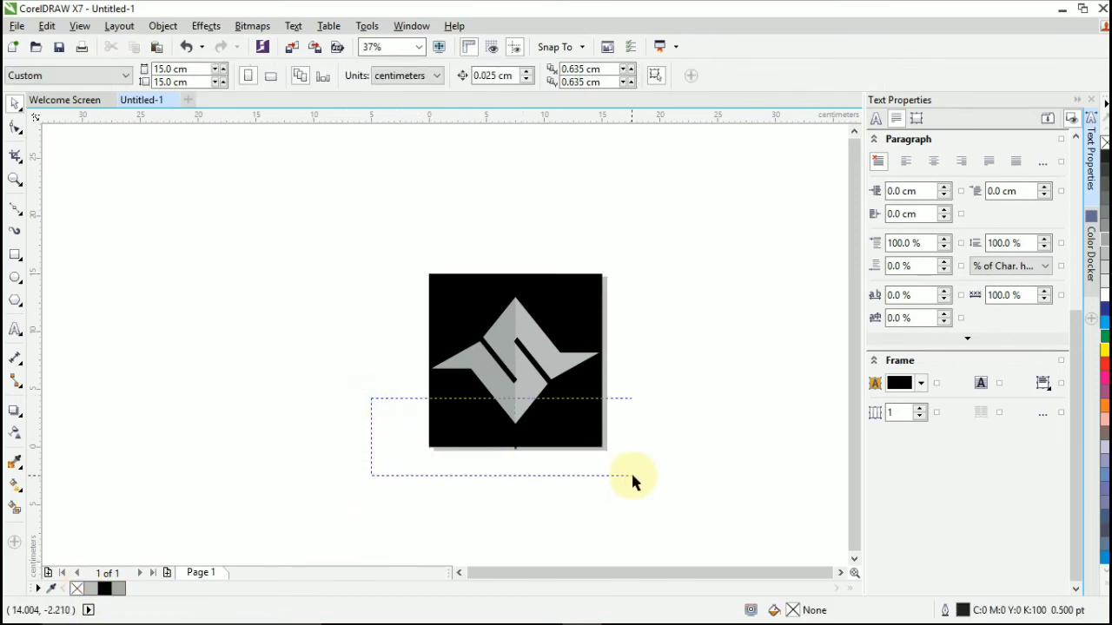
Recolour the words SUPER NINJA and the stem with 40% Black.
left_click_drag(632, 476, 652, 473)
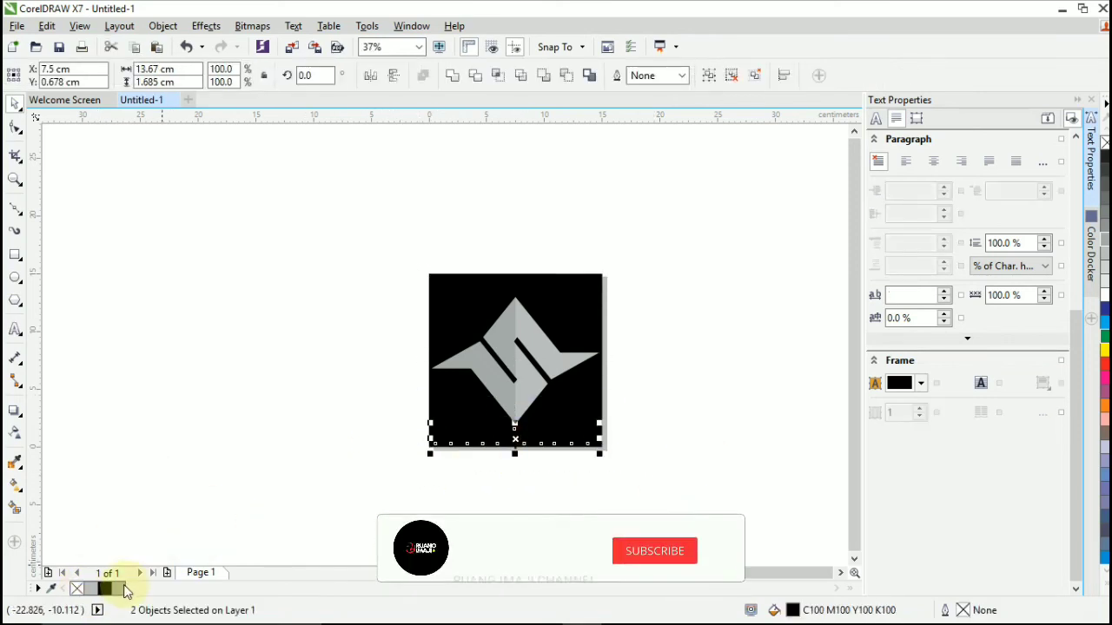
left_click(492, 472)
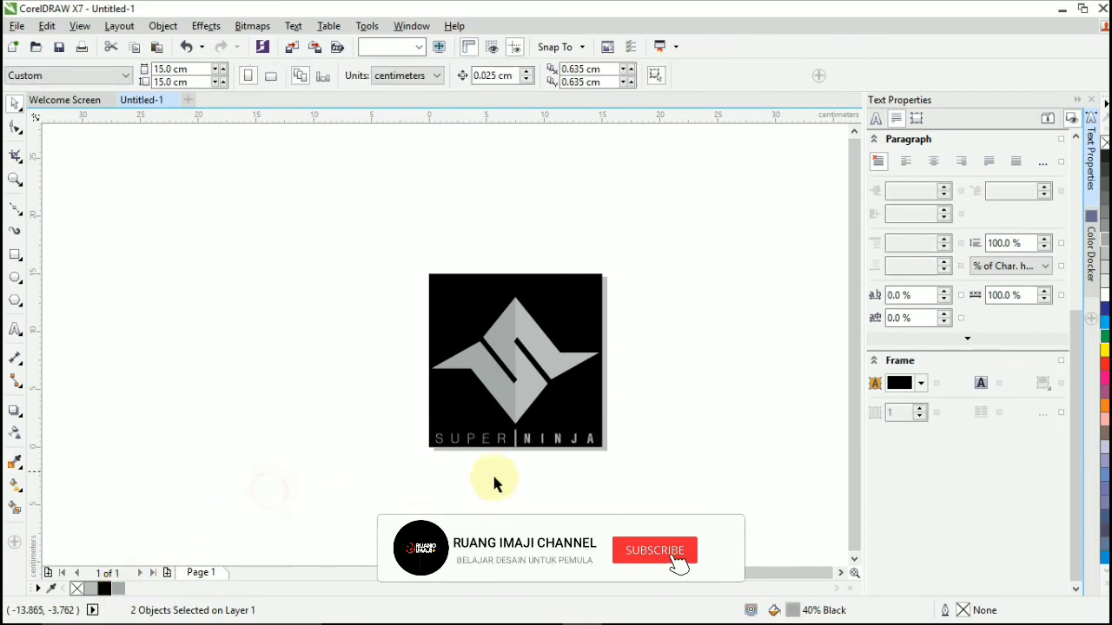
Group the words with the stem and scale the group down slightly so it fits inside the black background.
scroll(524, 457, "up", 1)
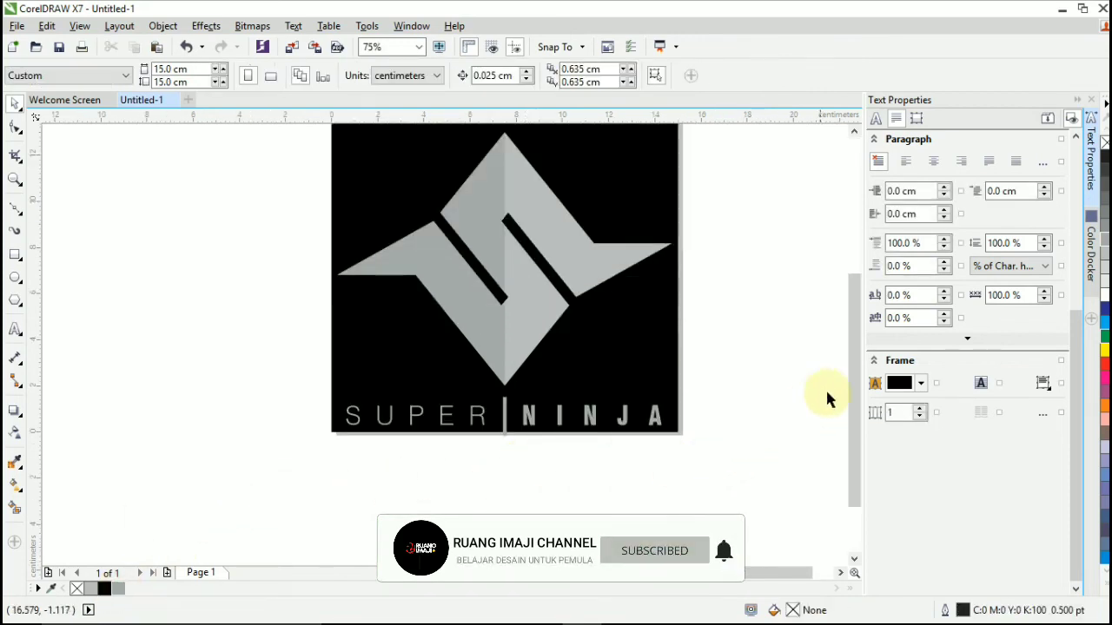
left_click_drag(856, 372, 855, 337)
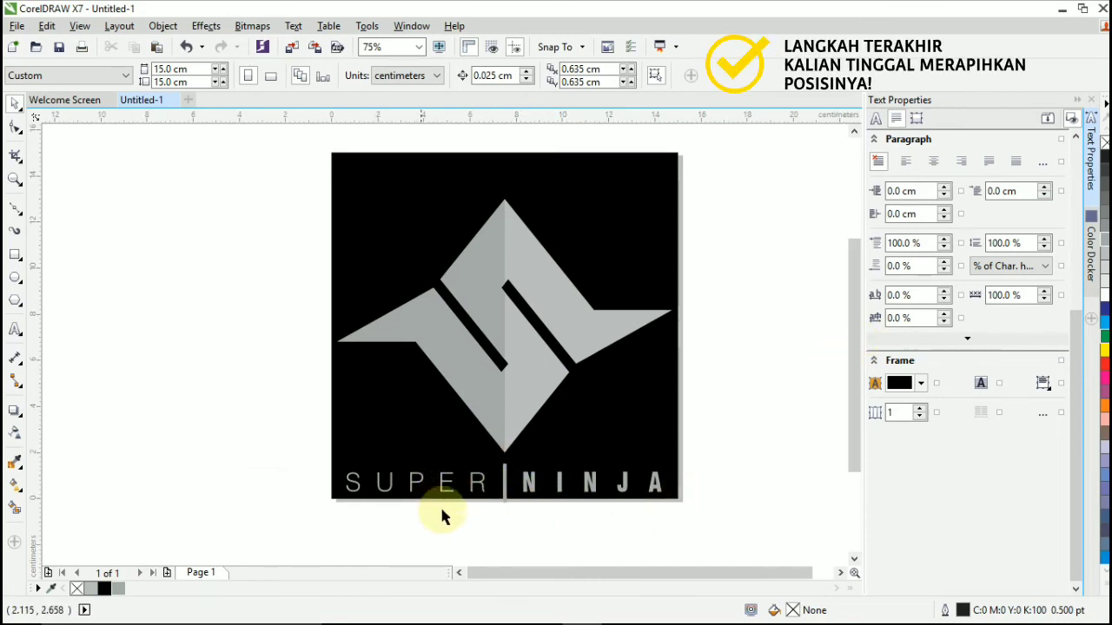
left_click(505, 491)
scroll(507, 494, "up", 2)
left_click(431, 469)
left_click(502, 487, "shift")
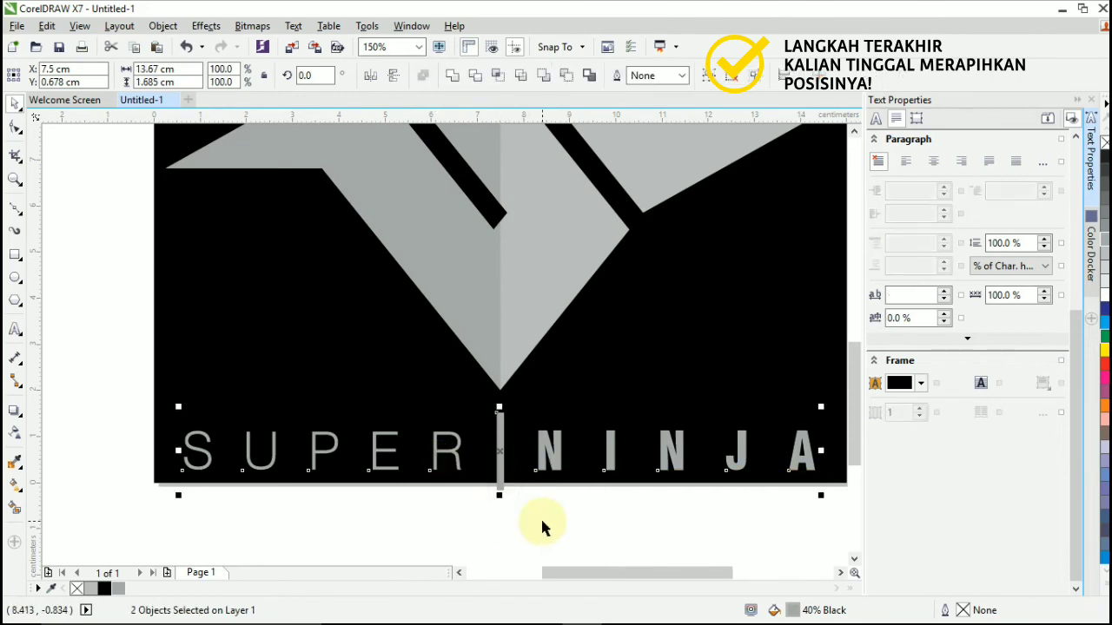
key("ctrl+g")
mouse_move(185, 499)
left_mouse_down()
mouse_move(211, 489)
mouse_move(187, 498)
left_mouse_up()
scroll(448, 536, "down", 2)
left_click(448, 536)
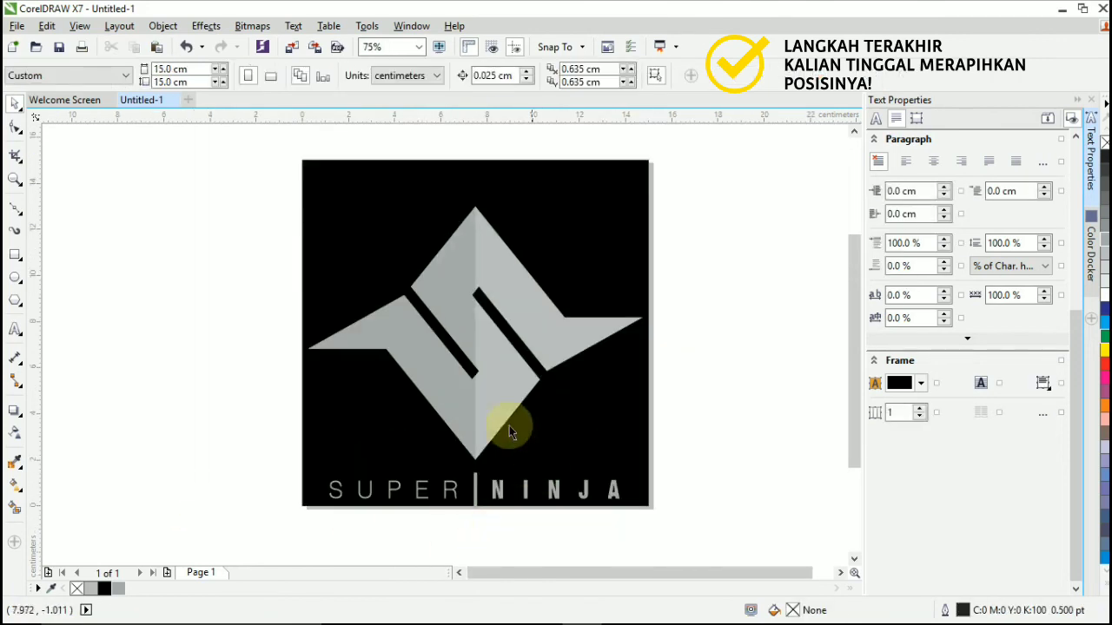
Centre the logo shape and the name together on the page as one group, and ungroup them.
left_click_drag(243, 199, 705, 514)
key("ctrl+g")
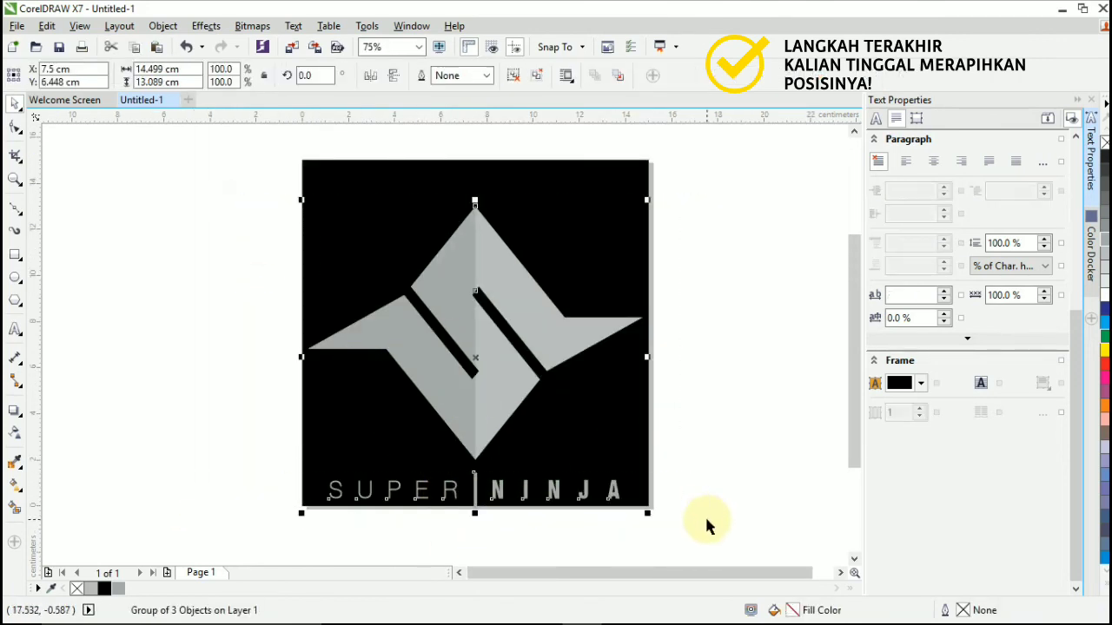
key("p")
key("Escape")
left_click(459, 310)
left_click(514, 76)
left_click(709, 301)
Select both halves of the grey logo shape and scale them down proportionally to leave wider margins in the square.
left_click(447, 251)
left_click(521, 261, "shift")
left_click(731, 310)
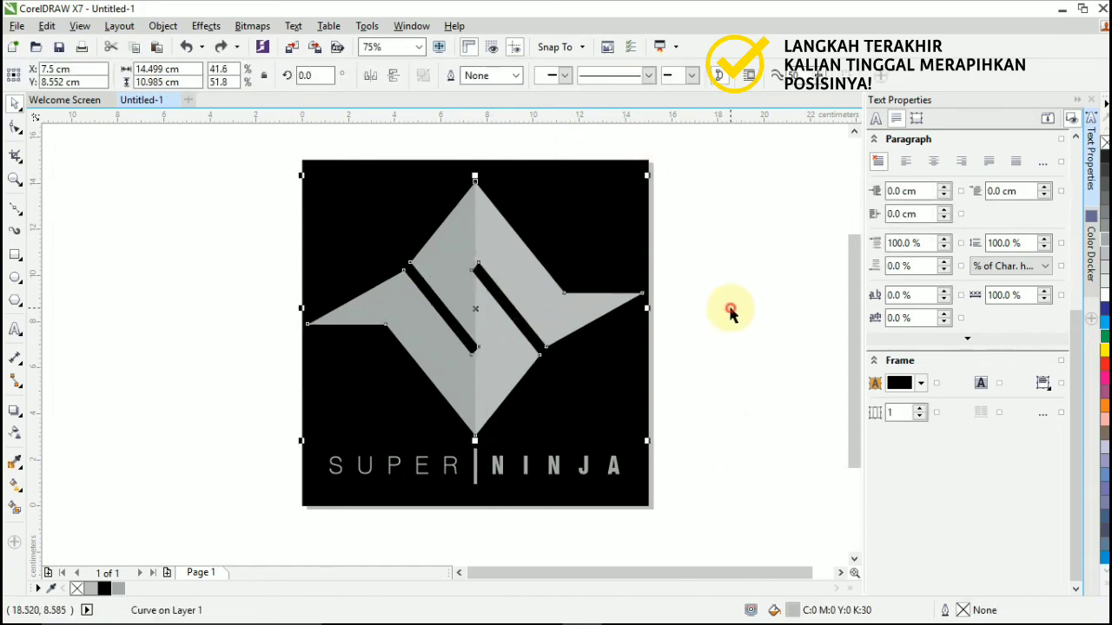
left_click_drag(291, 165, 603, 407)
left_click(692, 378)
Move the name group up below the smaller logo shape and centre it horizontally on the shape.
scroll(478, 467, "up", 1)
left_click_drag(478, 474, 478, 422)
left_click(479, 304, "shift")
Scale the name group down proportionally until it is narrower than the logo shape.
left_click(211, 422)
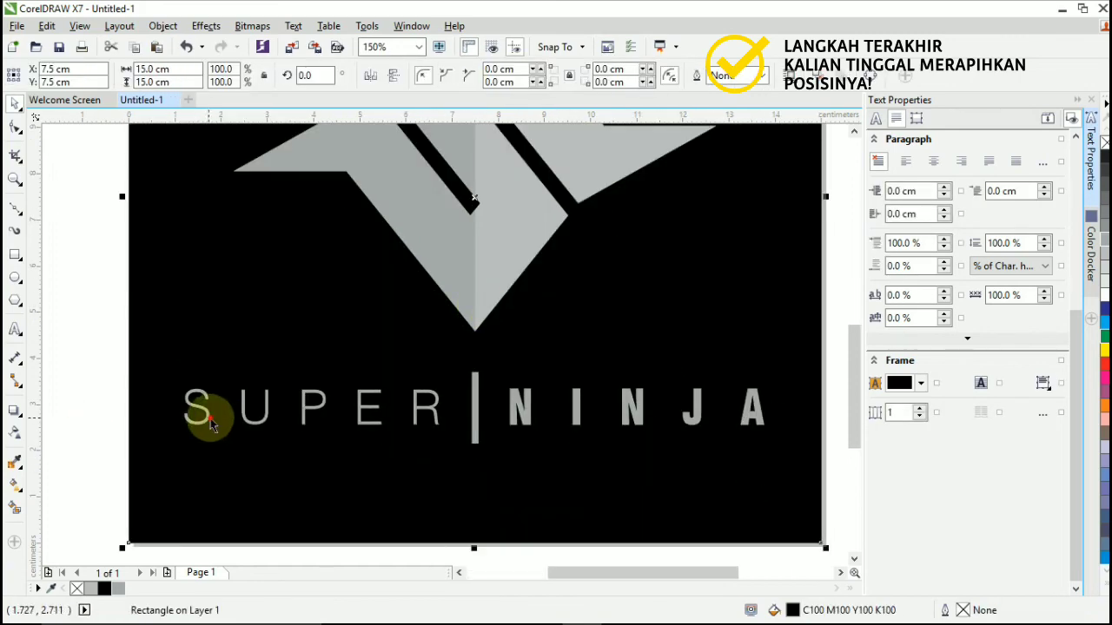
left_click(205, 416)
left_click_drag(179, 449, 219, 442)
scroll(220, 442, "down", 1)
key("Escape")
Move the reduced name group closer beneath the logo shape and align it to the shape's vertical centre line.
scroll(323, 451, "up", 1)
left_click_drag(373, 391, 374, 367)
left_click(460, 380, "shift")
scroll(459, 380, "down", 1)
left_click(205, 186)
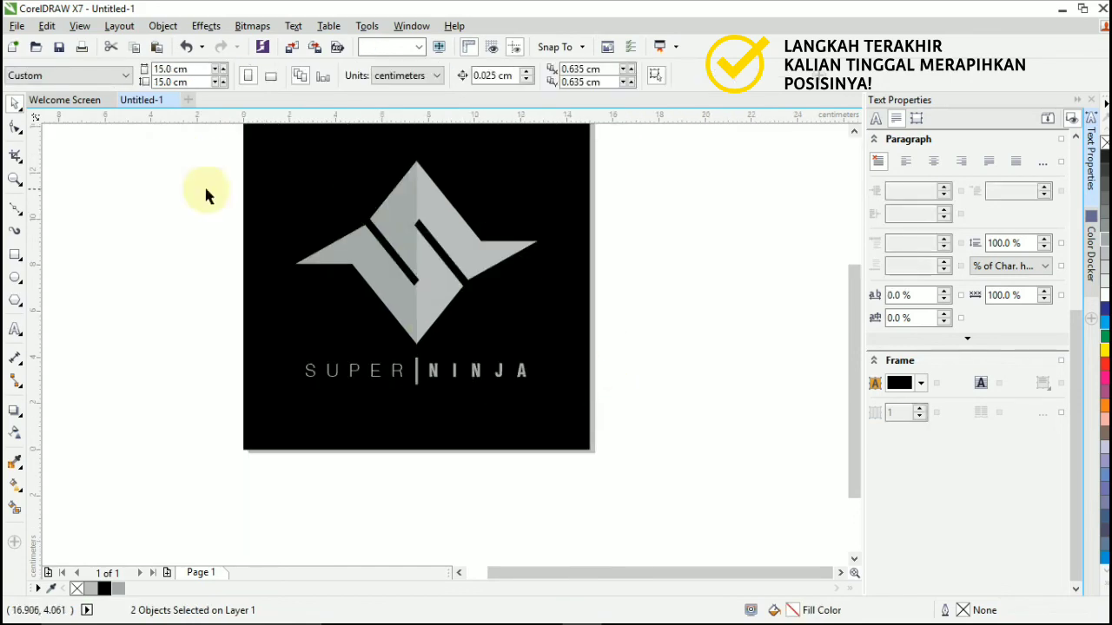
Shrink the name and its stem once more so they sit well inside the logo shape's width.
left_click(416, 372)
scroll(414, 372, "up", 1)
left_click_drag(194, 401, 208, 399)
scroll(208, 402, "down", 1)
Group the logo shape with the name and centre the whole logo on the black square.
left_click_drag(186, 179, 623, 447)
key("ctrl+g")
scroll(386, 295, "up", 1)
scroll(521, 417, "down", 1)
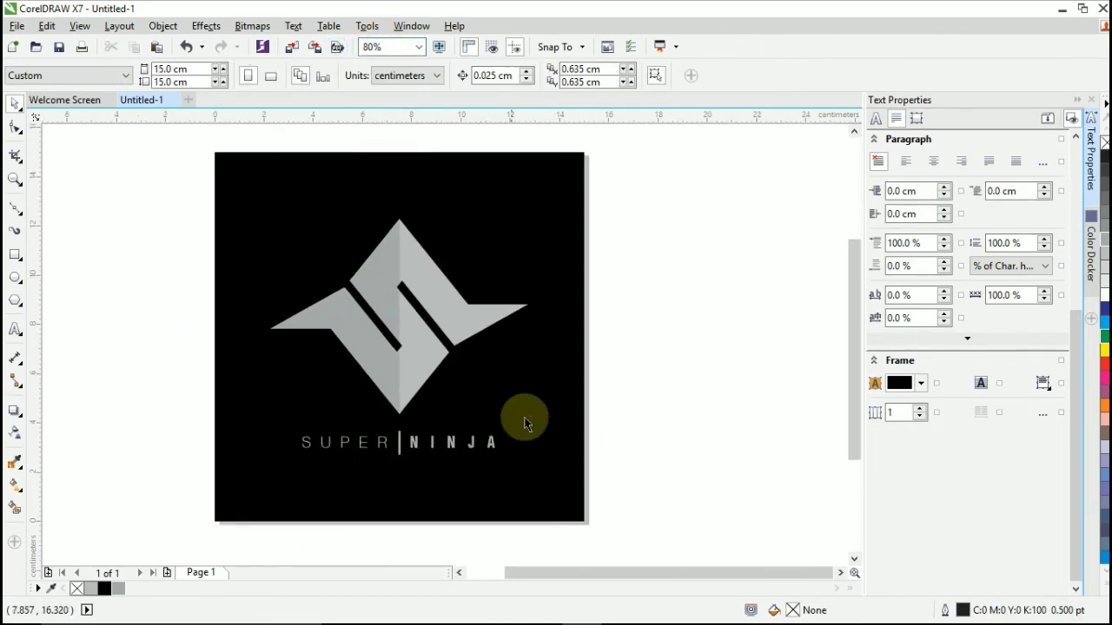